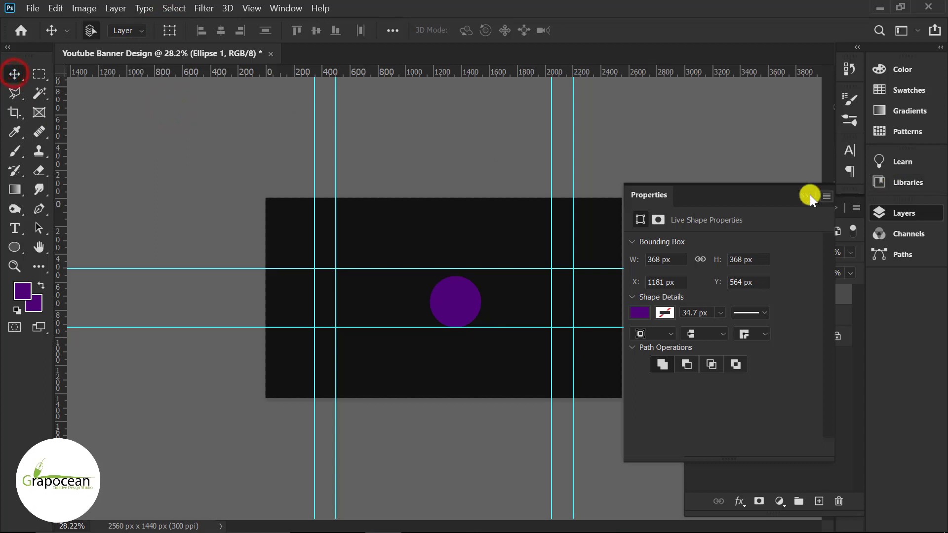
- Move the purple circle to the centre of the banner
left_click(805, 196)
left_click_drag(455, 305, 449, 307)
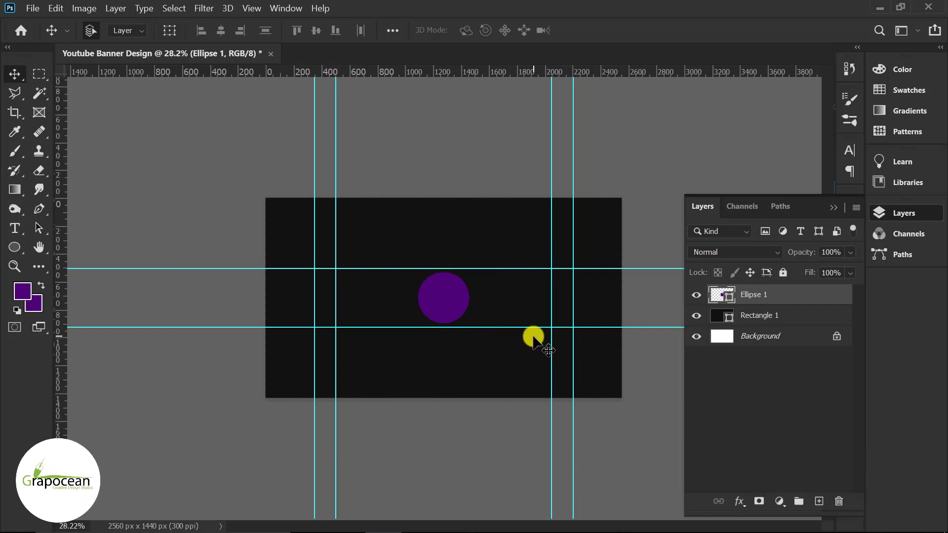
- Open the portrait photo of the woman in sunglasses from the Youtube Banner Art folder on the Desktop
left_click(31, 9)
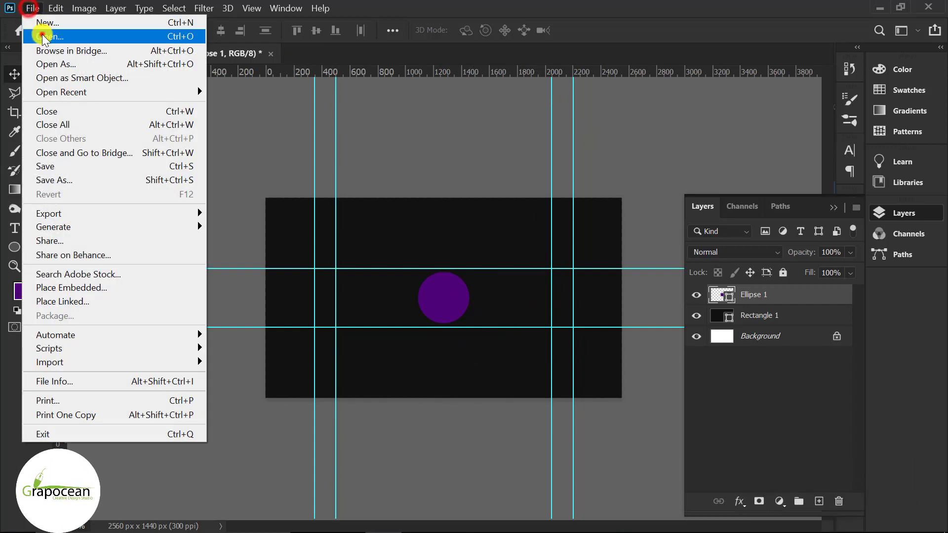
left_click(39, 36)
left_click(320, 162)
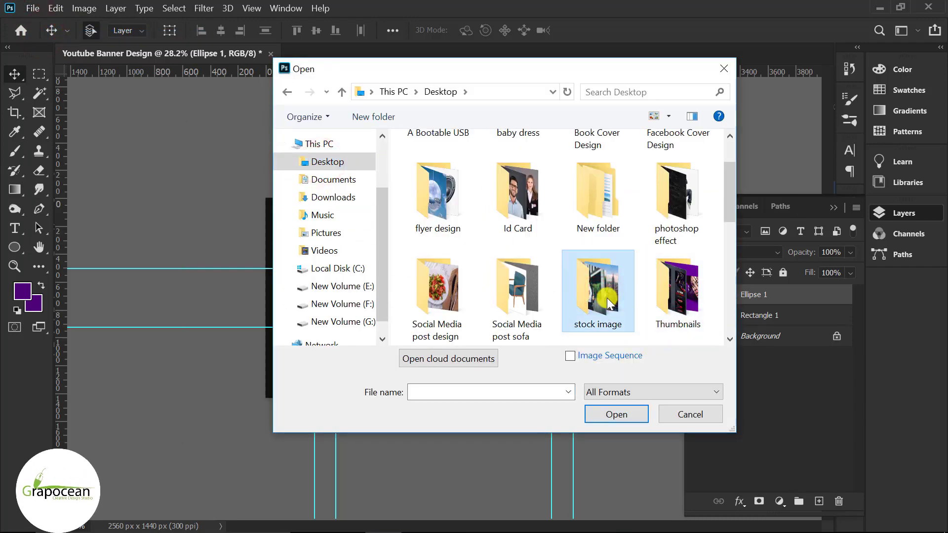
scroll(608, 302, "down", 3)
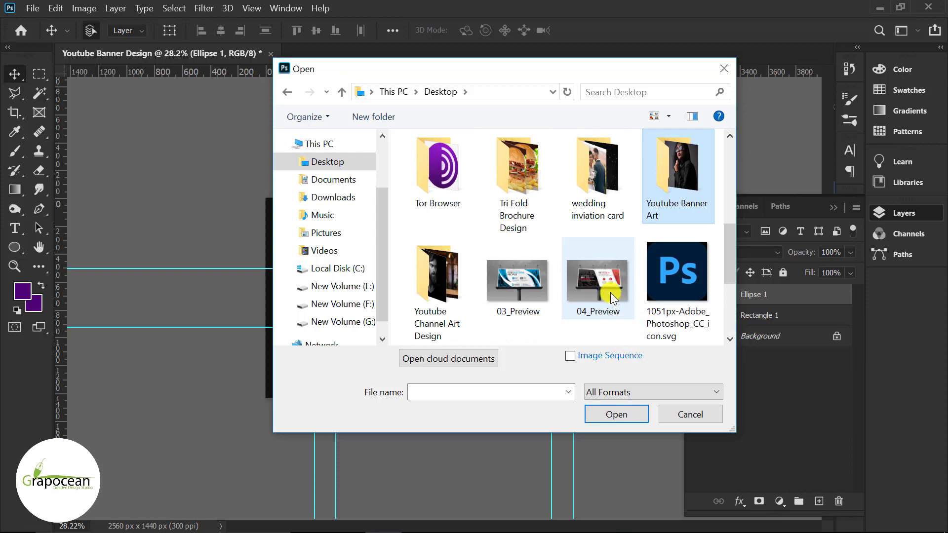
double_click(675, 185)
left_click(445, 160)
left_click(615, 411)
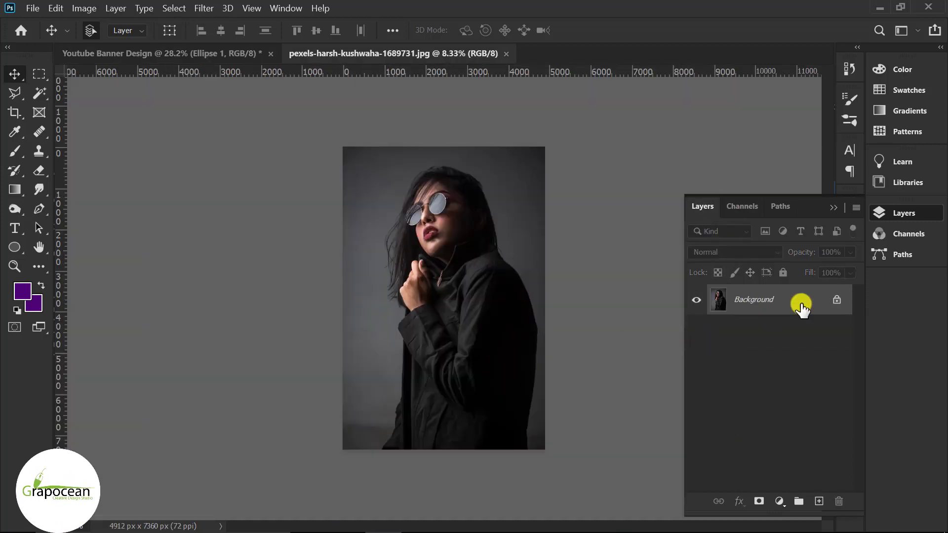
- Unlock the photo's layer, copy it into the banner document and clip it to the Ellipse 1 circle
left_click(830, 300)
left_click_drag(389, 193, 445, 301)
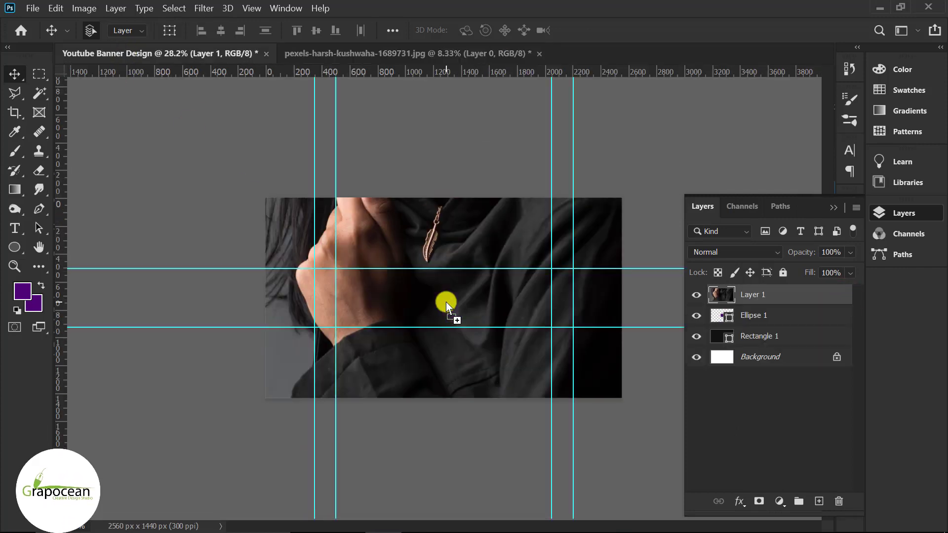
right_click(807, 296)
left_click(689, 291)
- Scale the clipped photo to about 10.39% and position it so the woman's face and hand fill the circle
key("ctrl+t")
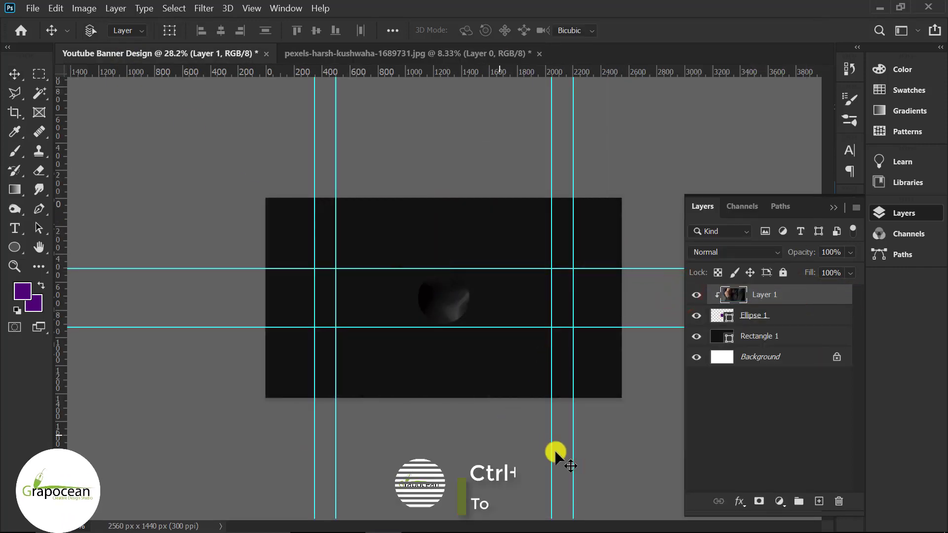
key("ctrl+0")
key("ctrl+0")
left_click_drag(545, 450, 434, 334)
scroll(451, 321, "up", 5)
scroll(447, 324, "up", 3)
left_click_drag(534, 472, 528, 435)
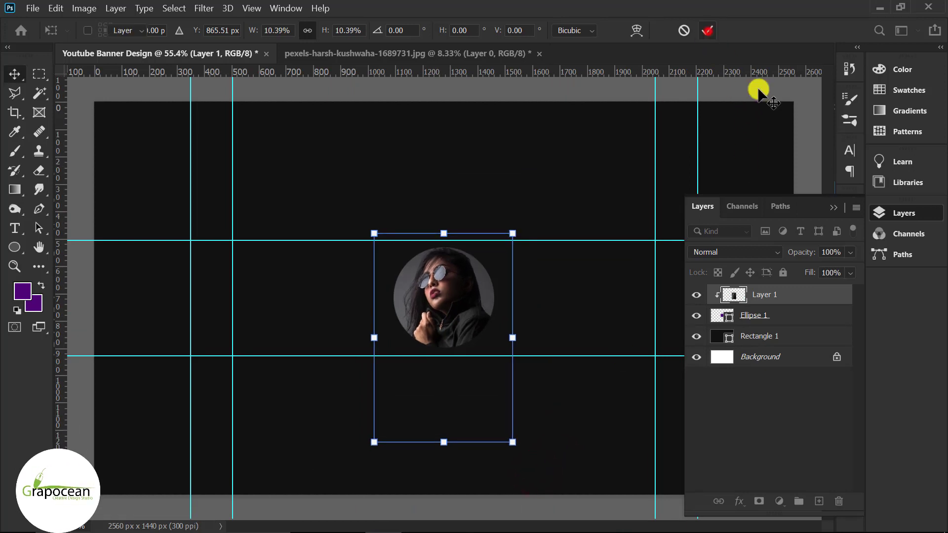
key("Return")
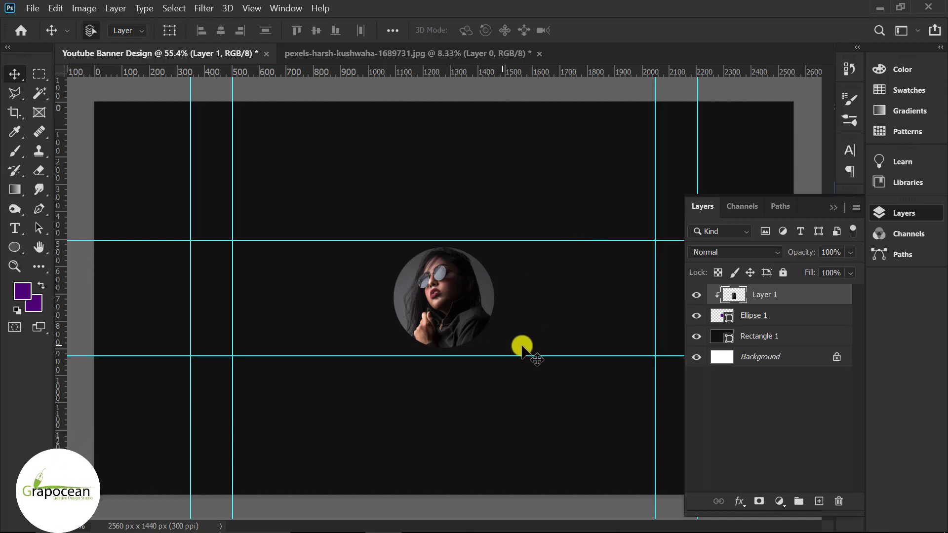
- Draw a larger circle of about 816 px around the portrait circle on a new layer
left_click(819, 501)
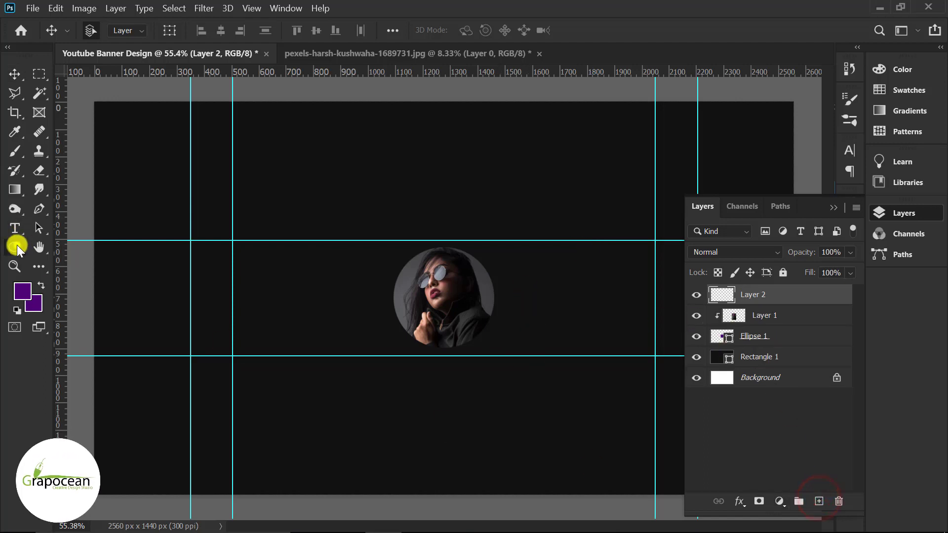
right_click(15, 246)
left_click(69, 261)
left_click_drag(342, 215, 551, 459)
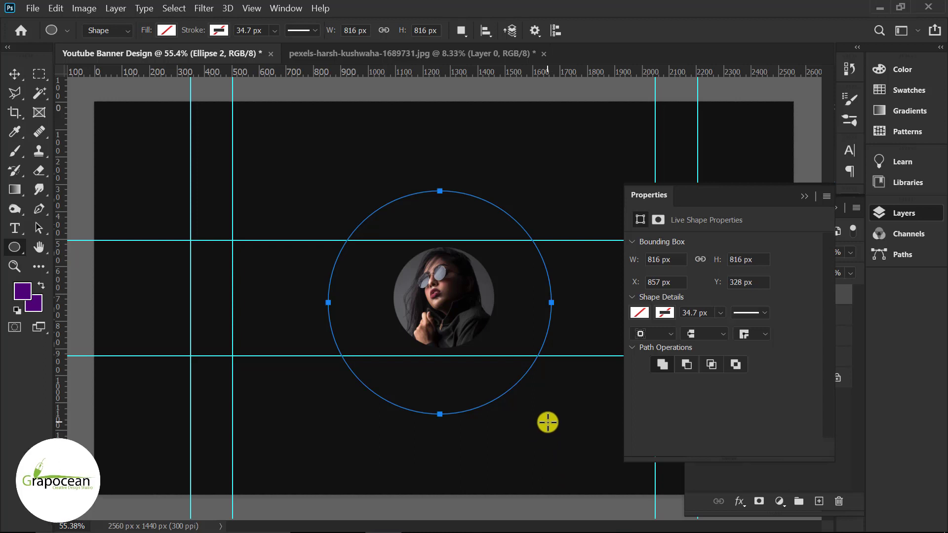
- Give the large circle no fill and a bright purple stroke about 276.92 px wide
left_click(219, 30)
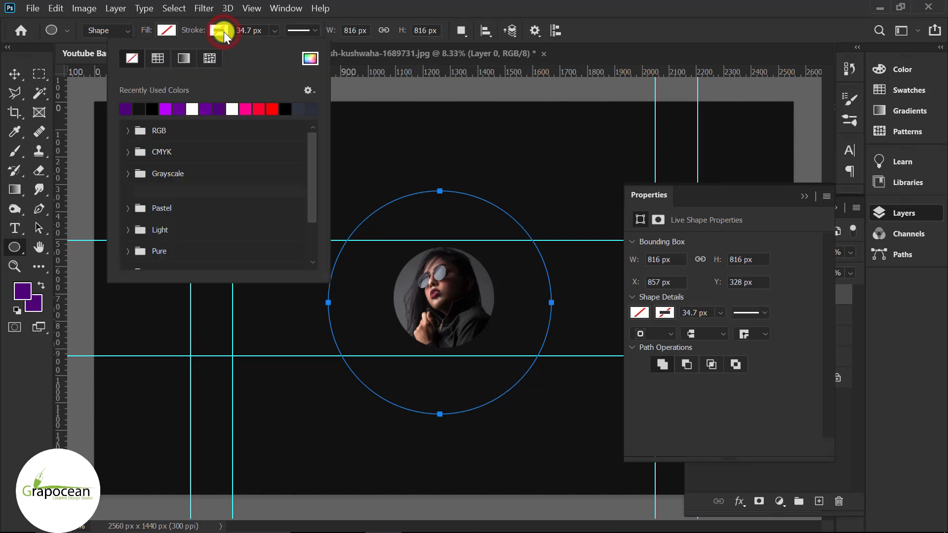
left_click(166, 31)
left_click(166, 31)
left_click(80, 58)
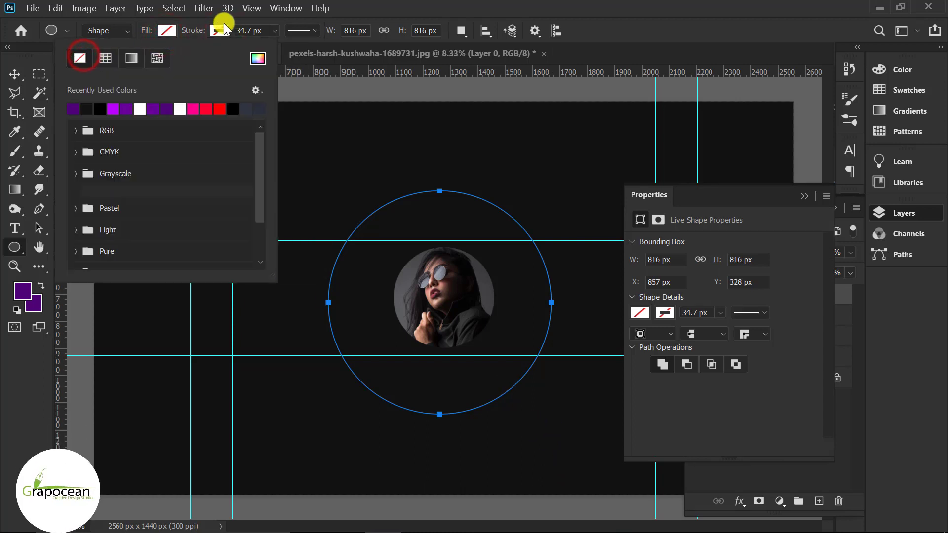
left_click(219, 30)
left_click(166, 108)
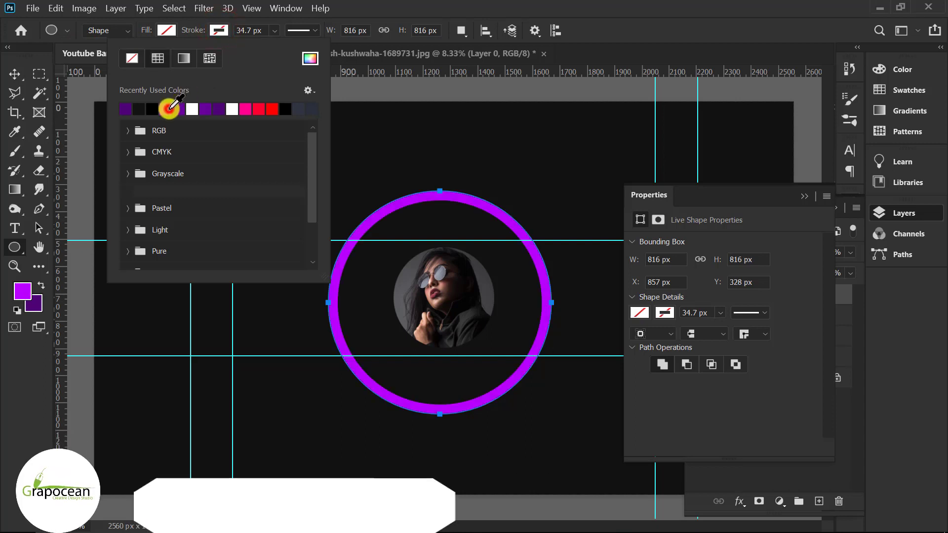
left_click(275, 30)
mouse_move(282, 49)
left_mouse_down()
mouse_move(326, 46)
mouse_move(318, 50)
left_mouse_up()
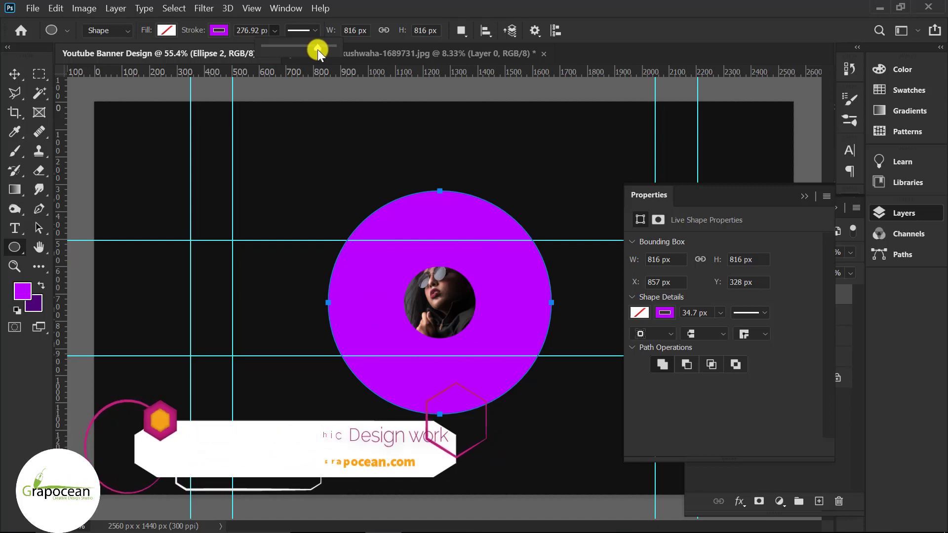
- Nudge the thick purple ring slightly upward to centre it around the circular portrait
left_click(7, 75)
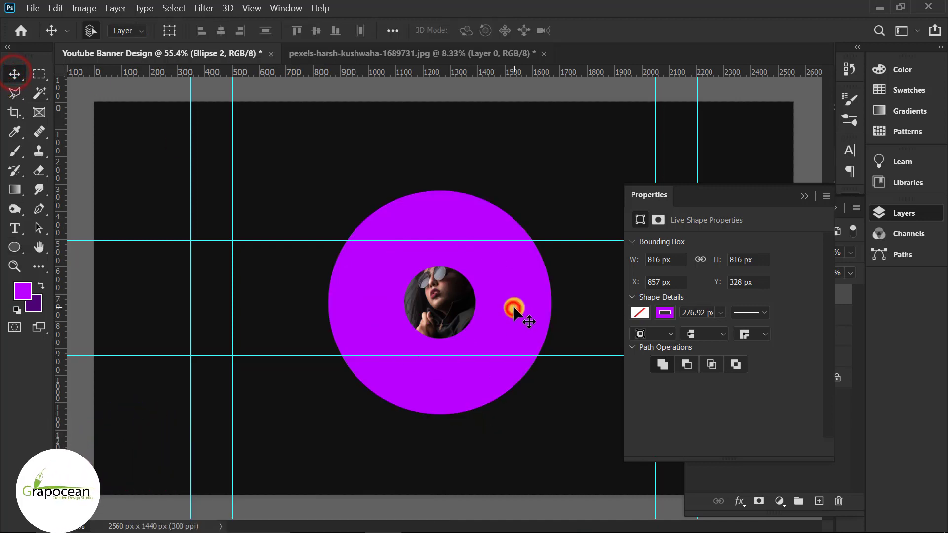
mouse_move(514, 306)
left_mouse_down()
mouse_move(504, 319)
mouse_move(514, 316)
left_mouse_up()
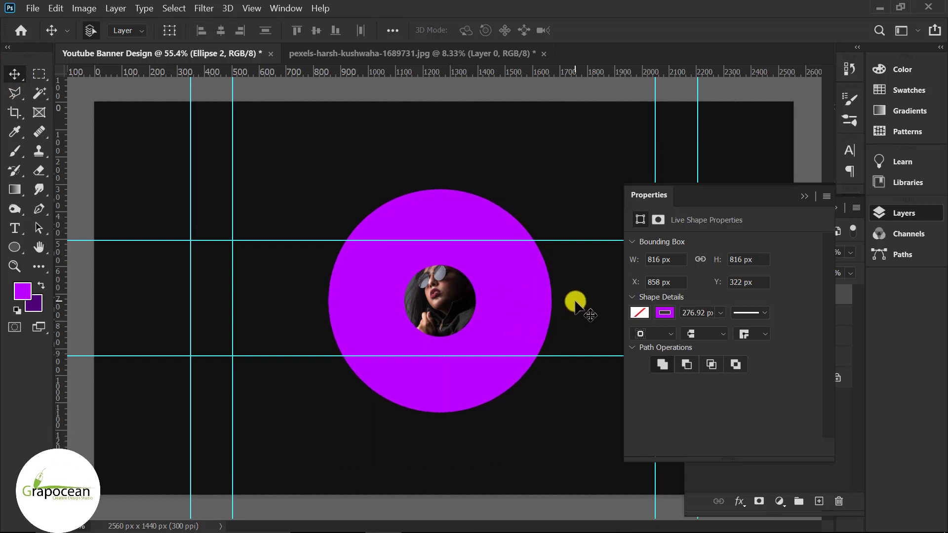
left_click(576, 301)
left_click(459, 300)
left_click(804, 196)
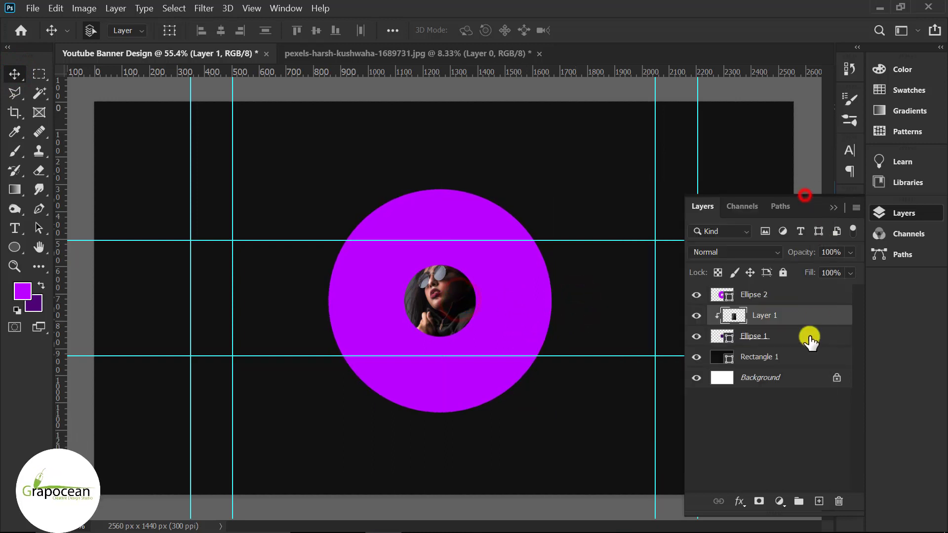
- Copy the portrait photo into the banner again, directly above the Ellipse 2 ring layer
left_click(765, 337)
left_click(607, 404)
left_click(517, 334)
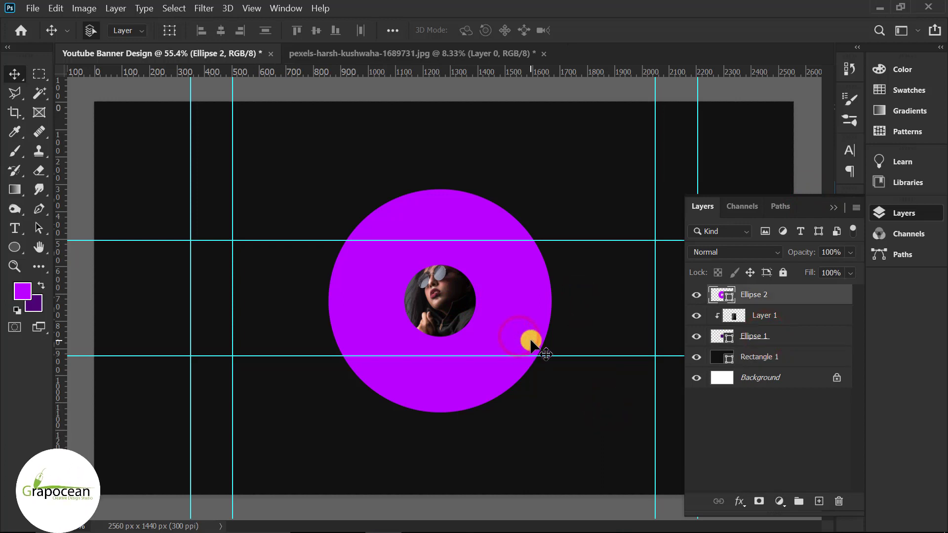
left_click(396, 58)
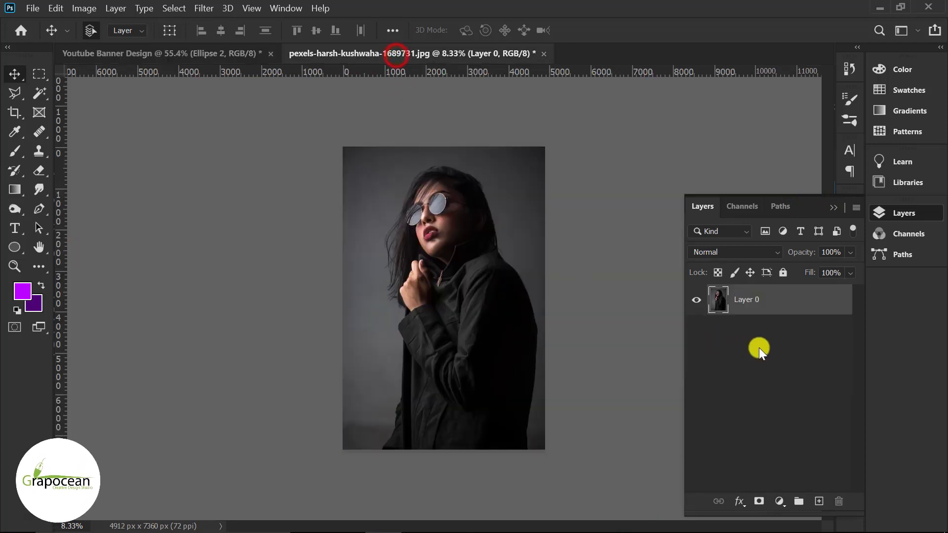
left_click_drag(430, 217, 509, 330)
- Scale the second photo copy to about 19.45% and position it so it covers the ring
scroll(494, 335, "down", 5)
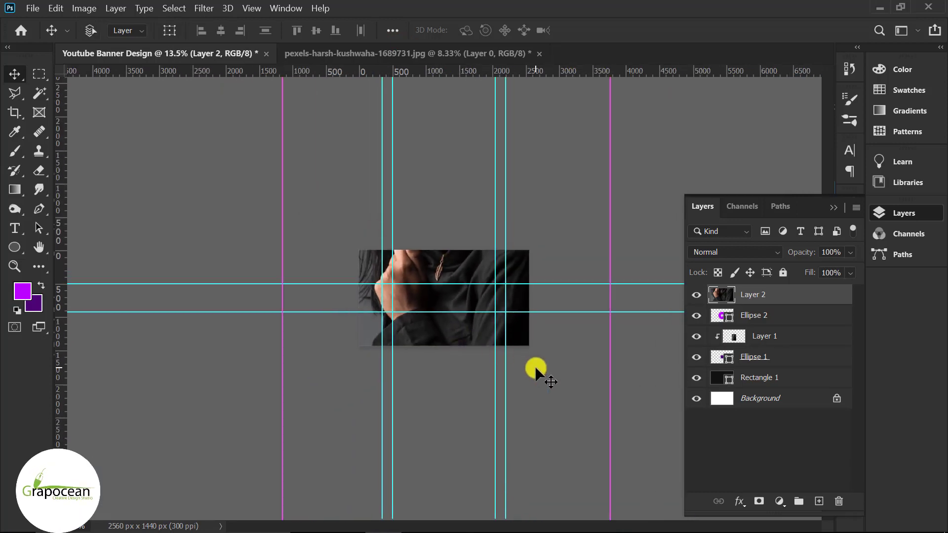
key("ctrl+t")
key("ctrl+0")
left_click_drag(532, 172, 461, 275)
scroll(452, 346, "up", 6)
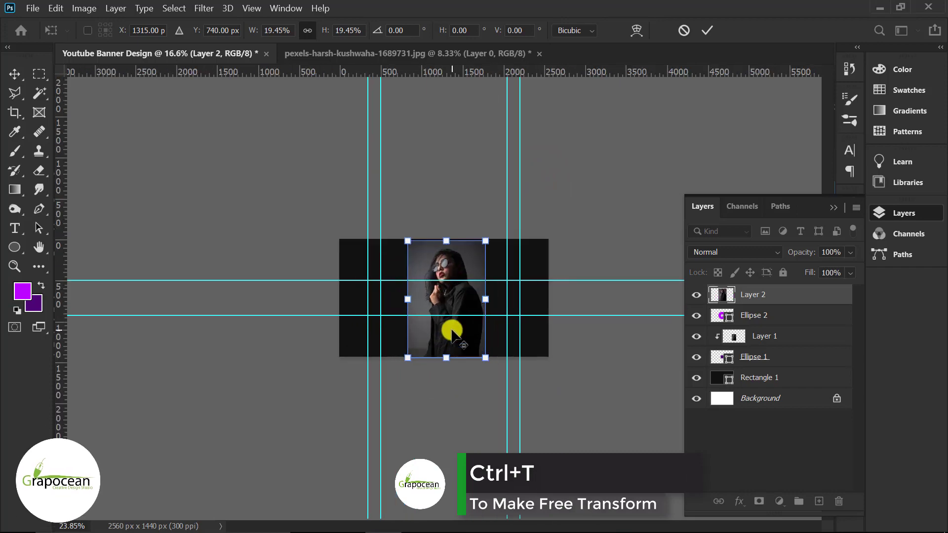
mouse_move(455, 334)
left_mouse_down()
mouse_move(448, 350)
mouse_move(443, 343)
left_mouse_up()
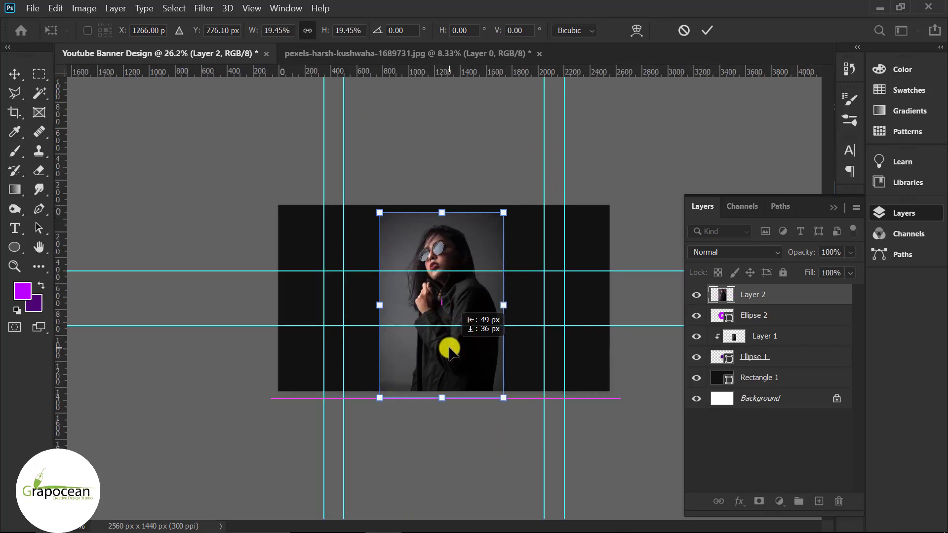
left_click(707, 30)
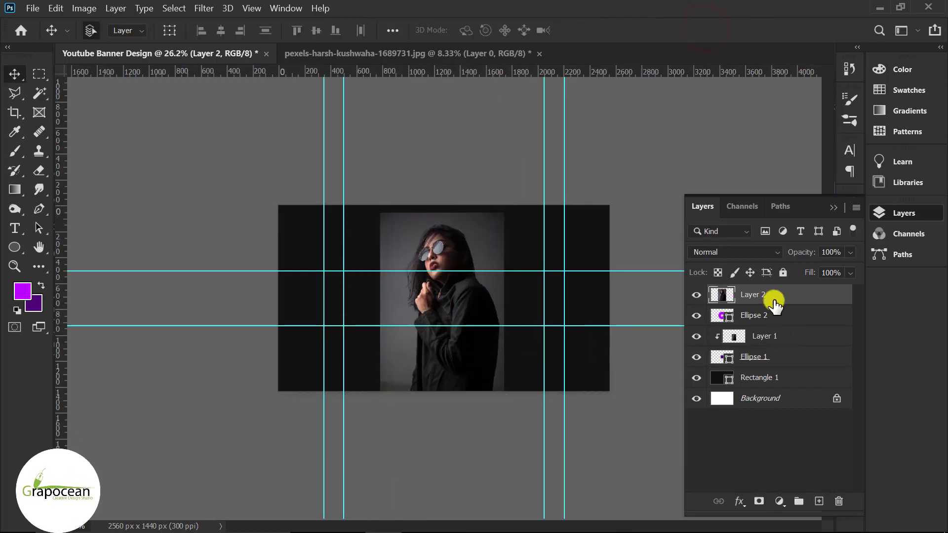
- Clip the second photo copy to the Ellipse 2 ring with a clipping mask
right_click(769, 303)
left_click(647, 295)
scroll(464, 334, "up", 4)
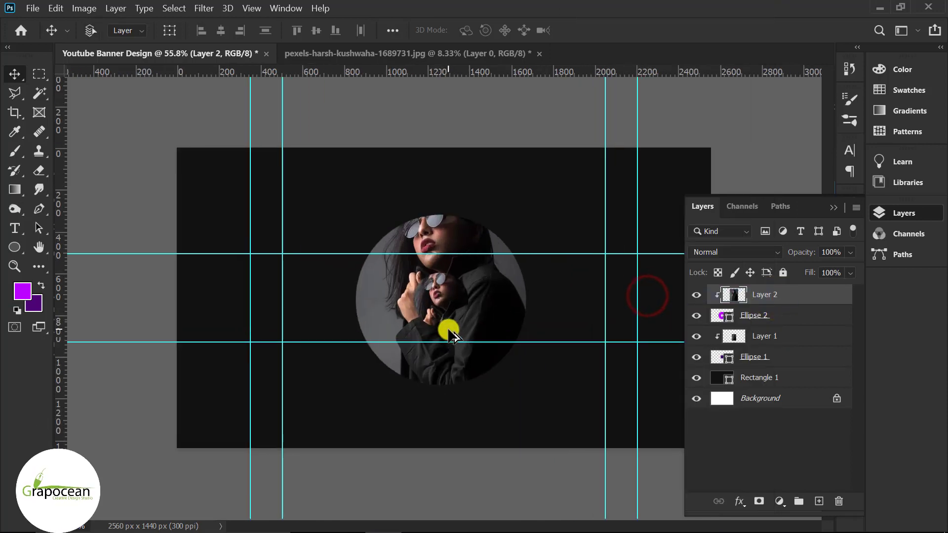
- Apply a Gaussian Blur with a 12.5 px radius to the photo inside the ring
left_click(204, 8)
mouse_move(302, 163)
left_click(452, 221)
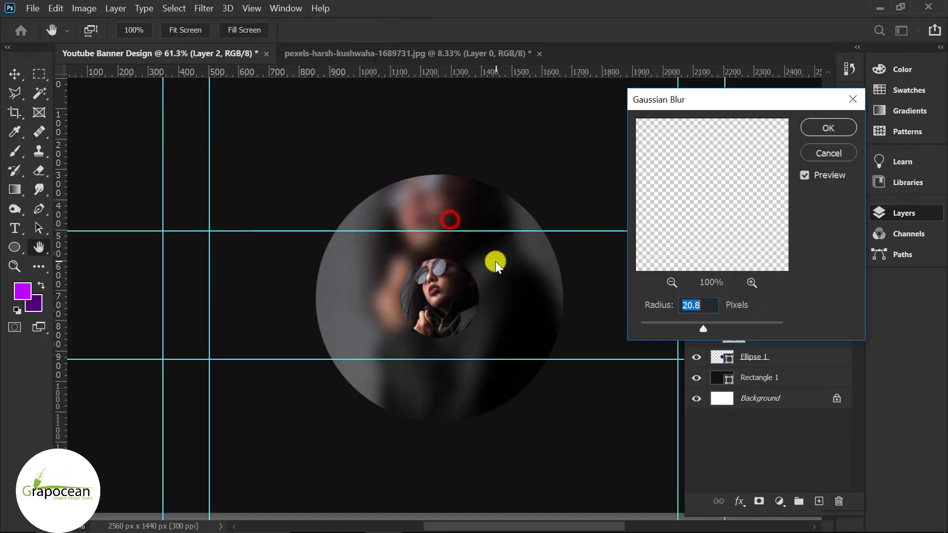
mouse_move(696, 323)
left_mouse_down()
mouse_move(709, 324)
mouse_move(693, 327)
left_mouse_up()
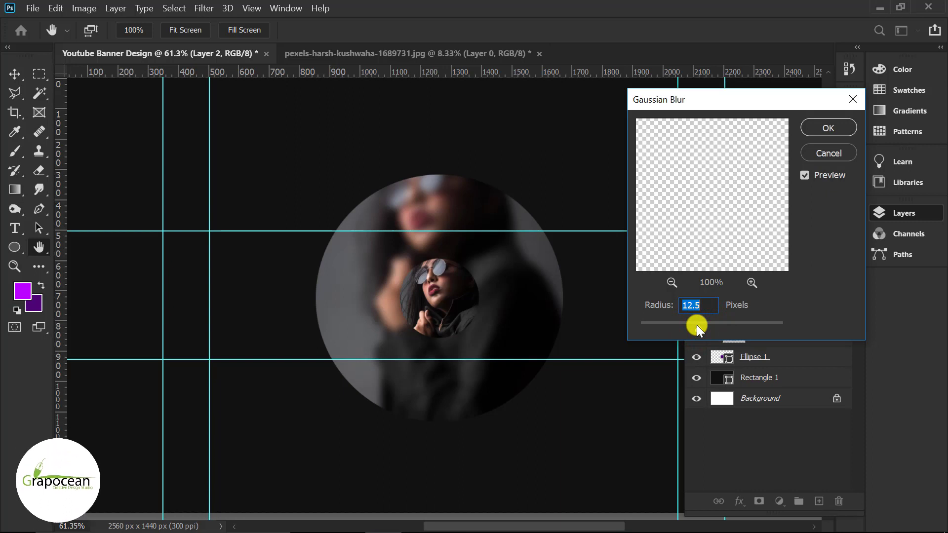
left_click(844, 127)
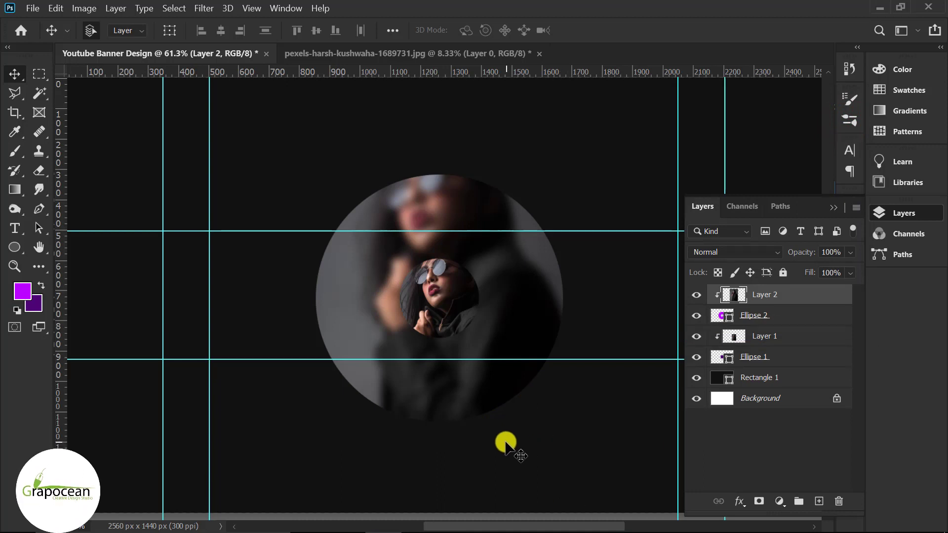
scroll(475, 446, "down", 3)
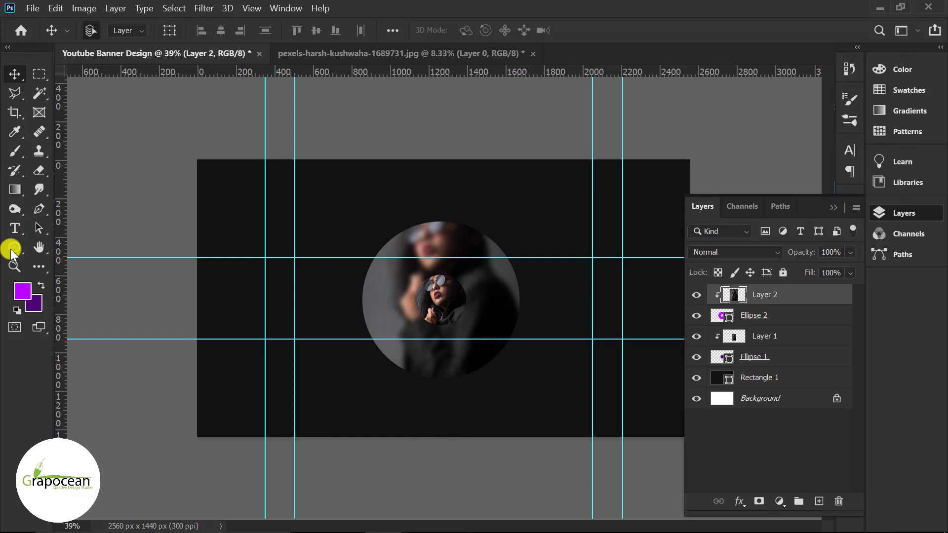
left_click_drag(15, 246, 77, 271)
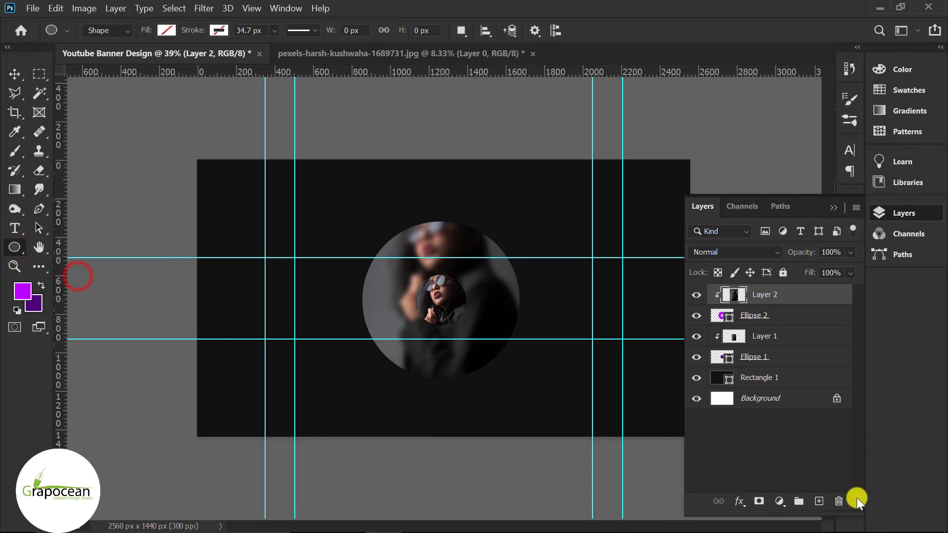
left_click(822, 502)
scroll(395, 292, "down", 1)
left_click(353, 217, "alt")
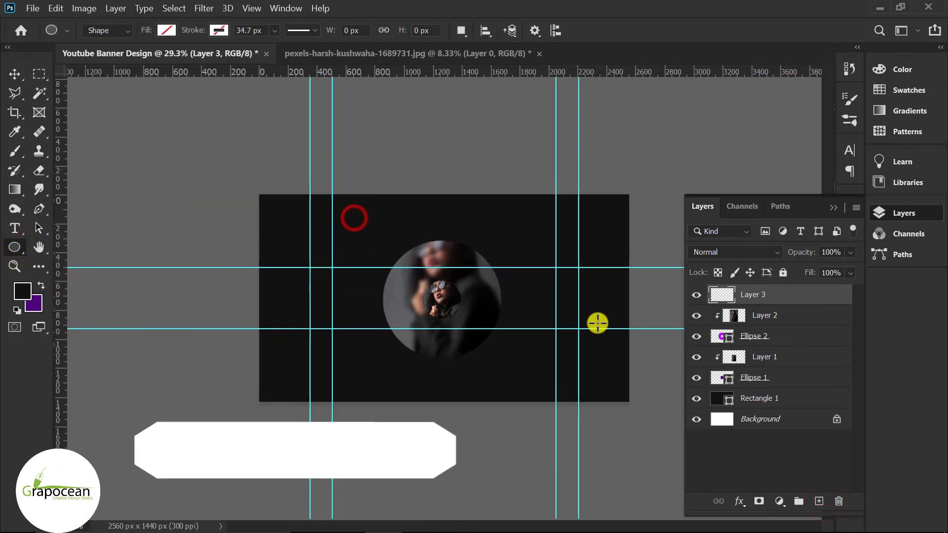
left_click(15, 73)
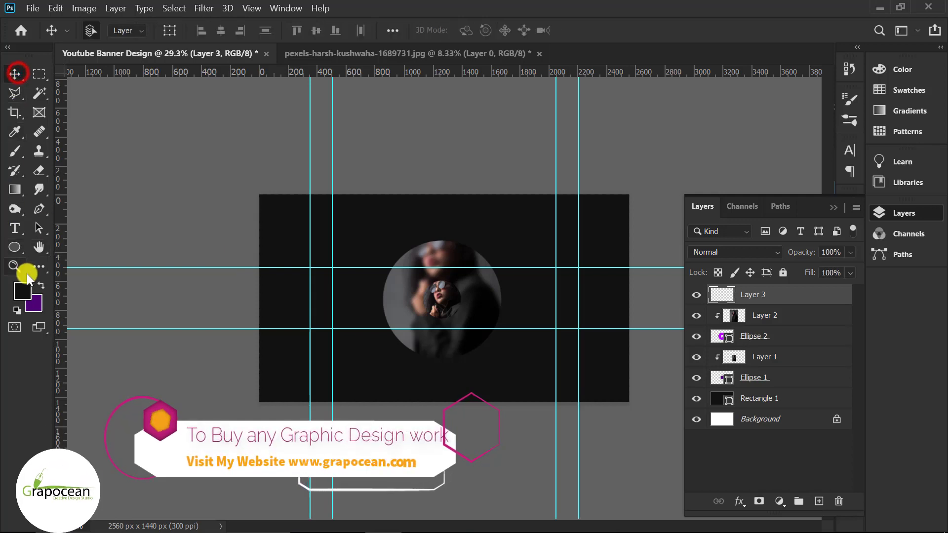
left_click(18, 247)
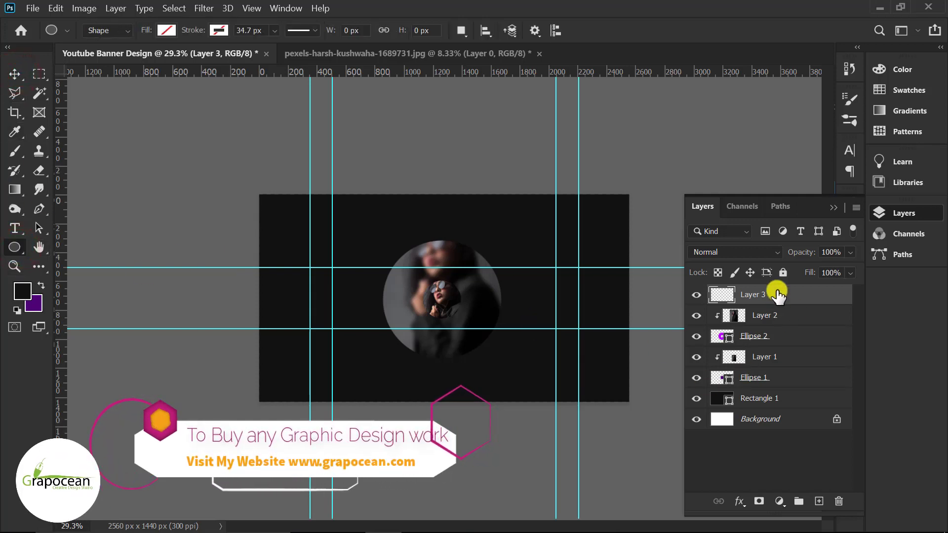
key("Delete")
left_click(15, 75)
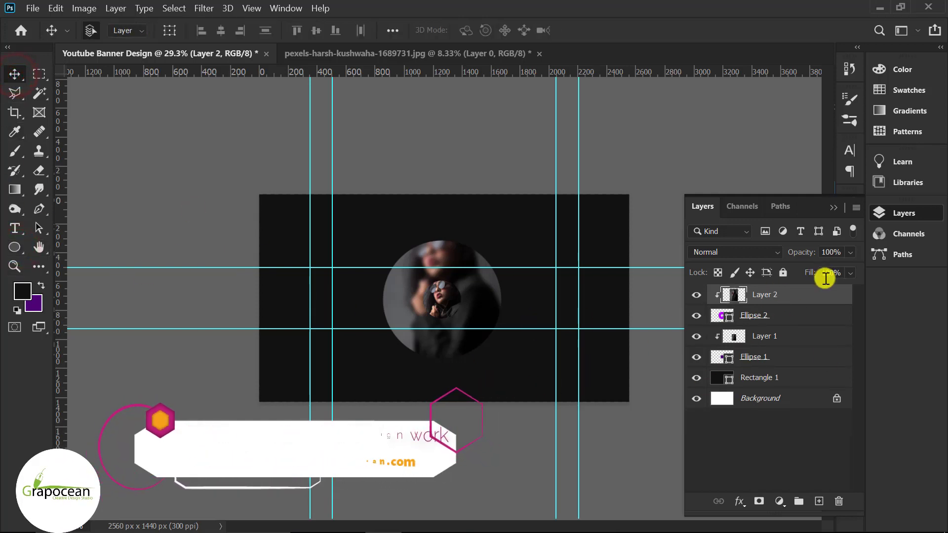
- Add a new layer above Layer 2 and draw a circle about 1197 px in diameter around the blurred photo
left_click(818, 502)
scroll(380, 413, "up", 3)
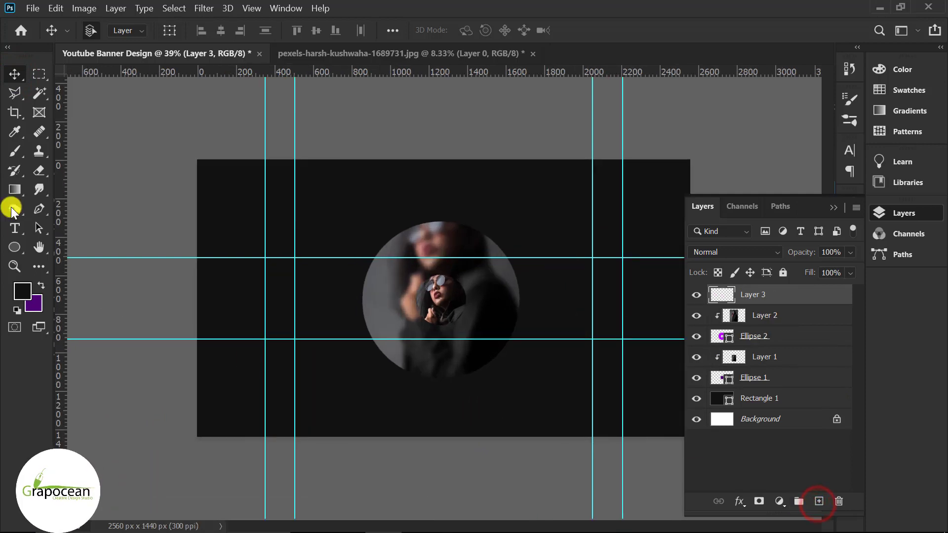
left_click(17, 246)
left_click_drag(343, 194, 573, 450)
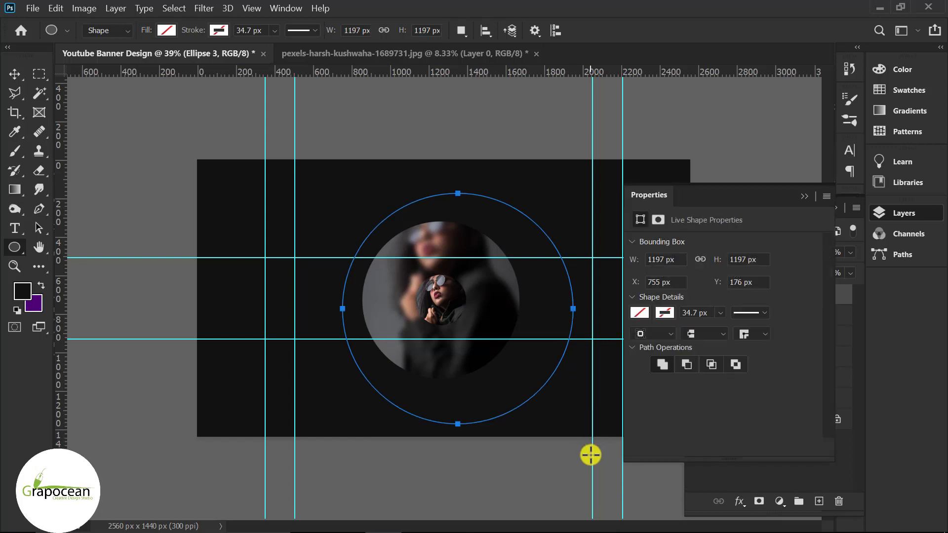
left_click(170, 26)
left_click(170, 26)
left_click(170, 26)
left_click(170, 26)
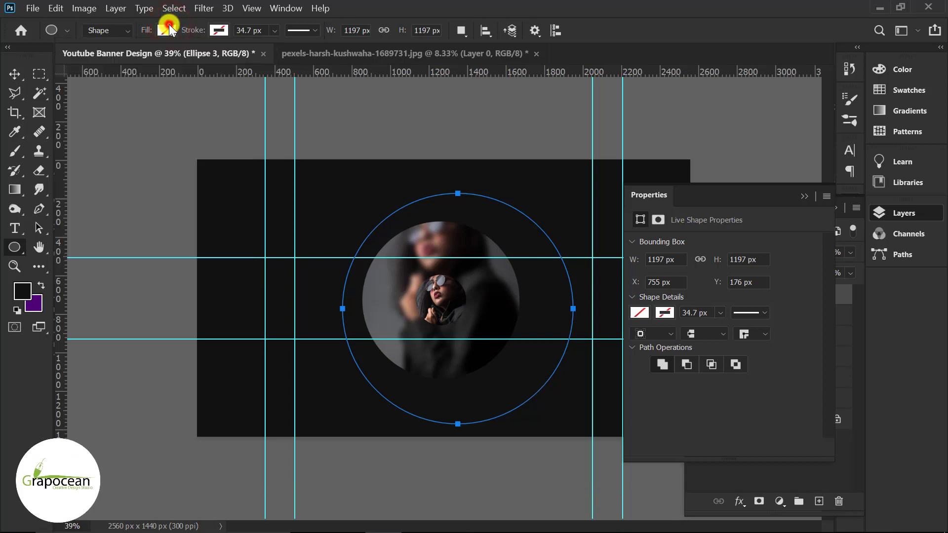
left_click(169, 26)
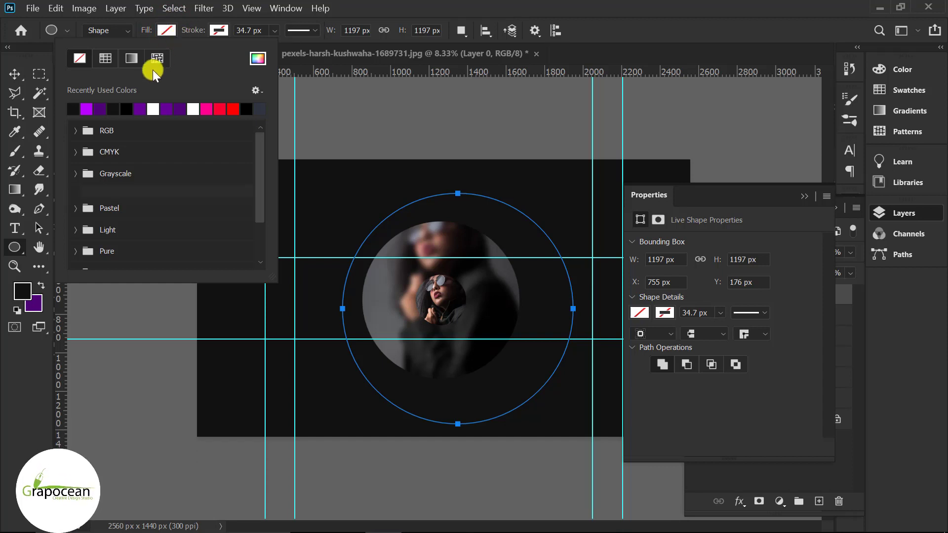
left_click(244, 108)
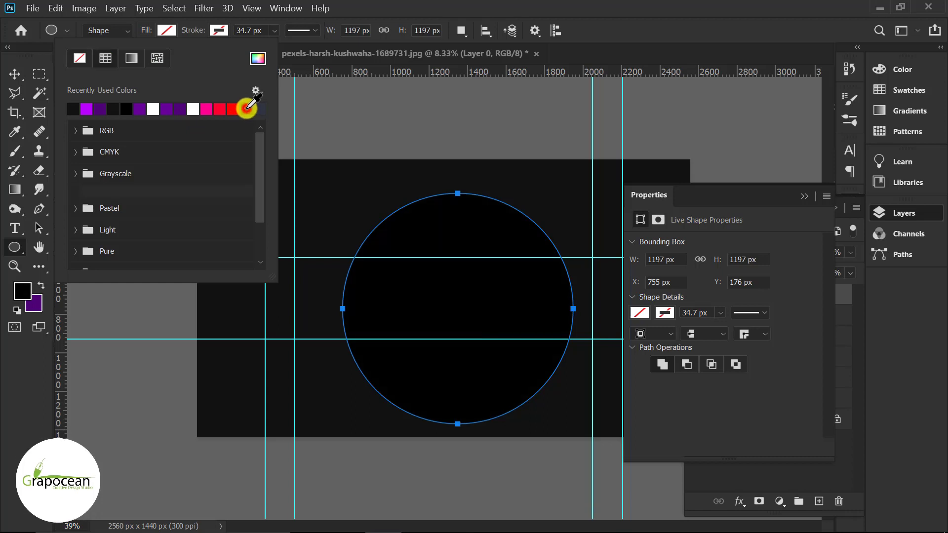
left_click(170, 28)
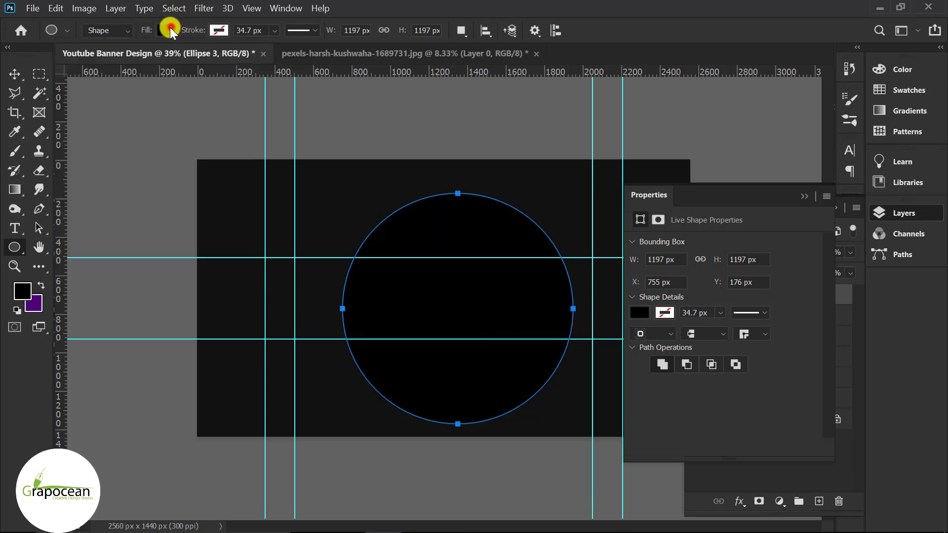
key("ctrl+z")
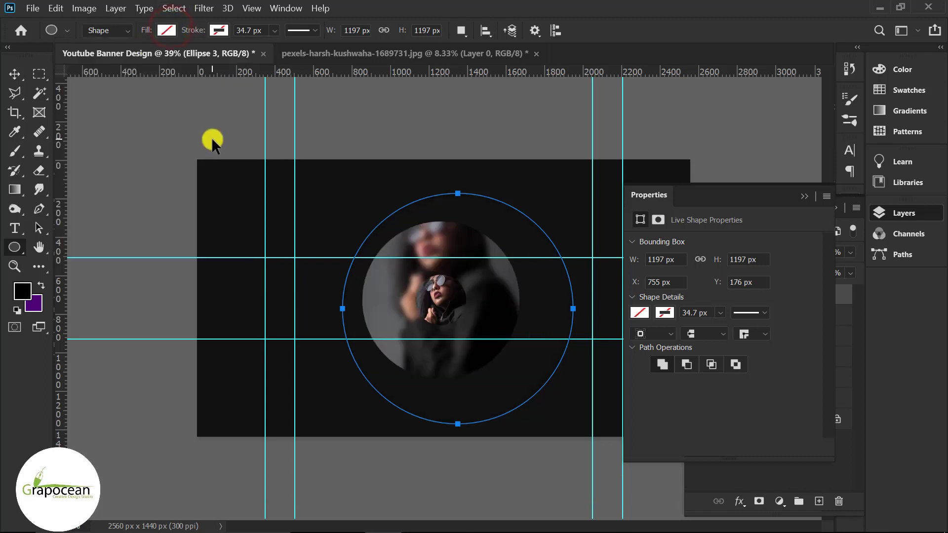
- Give the new circle a black stroke about 152 px wide
left_click(218, 39)
left_click(130, 108)
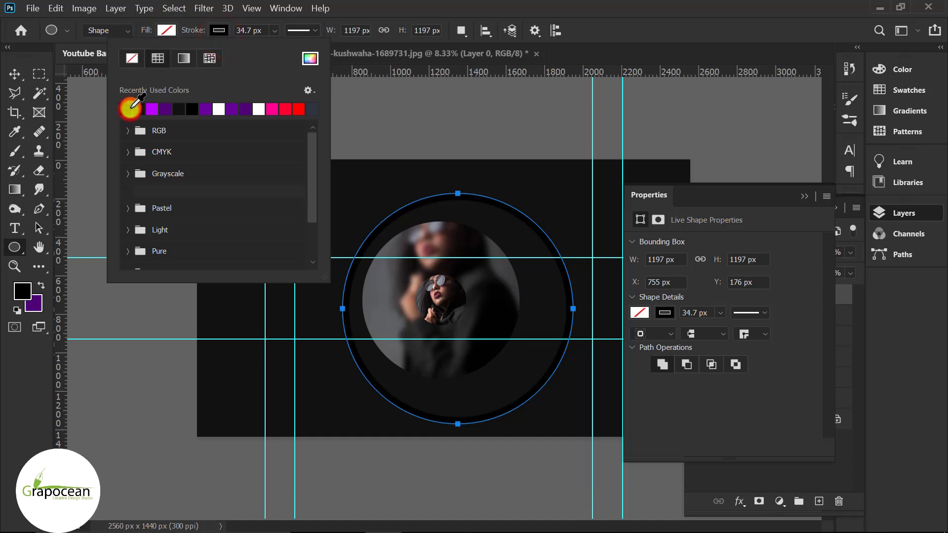
left_click(274, 30)
mouse_move(271, 49)
left_mouse_down()
mouse_move(319, 50)
mouse_move(309, 49)
left_mouse_up()
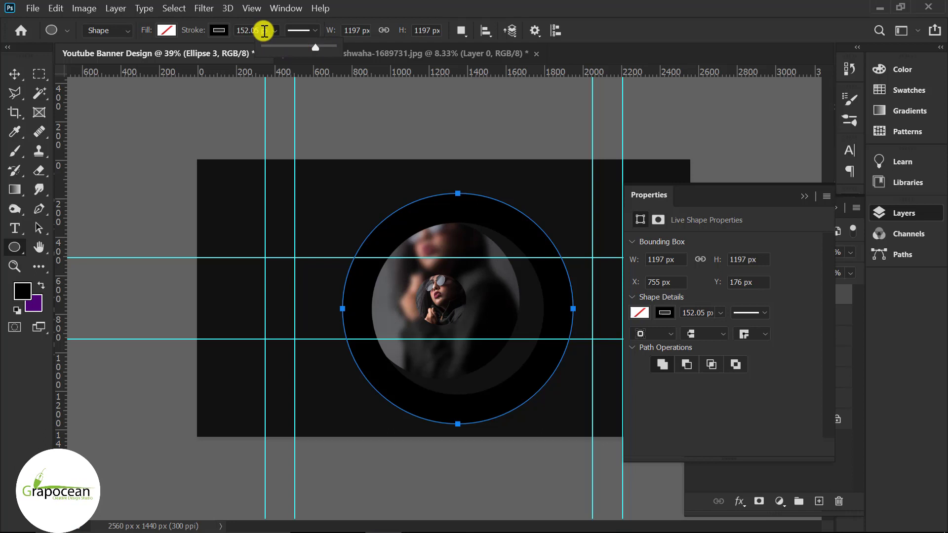
left_click(237, 30)
type("180")
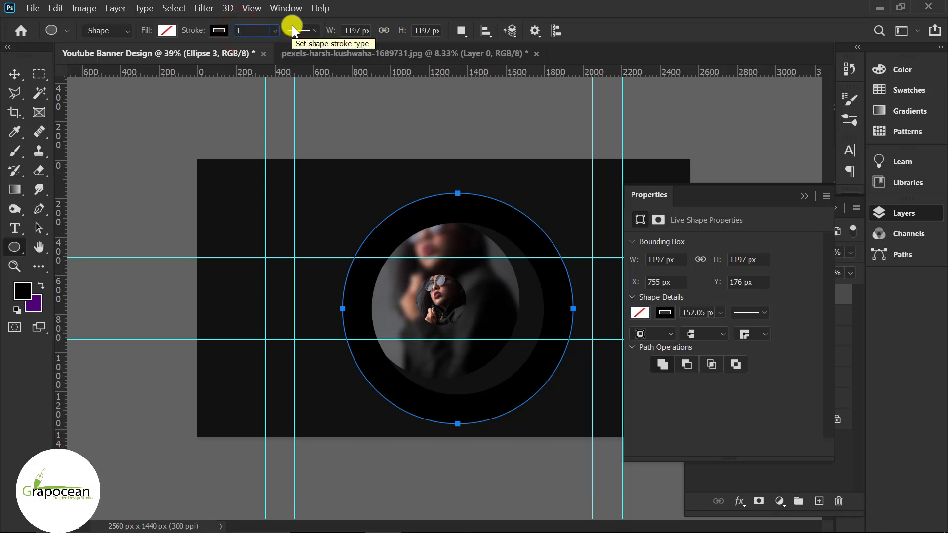
- Centre the black ring on the portrait and scale it to 116.48%
left_click(16, 76)
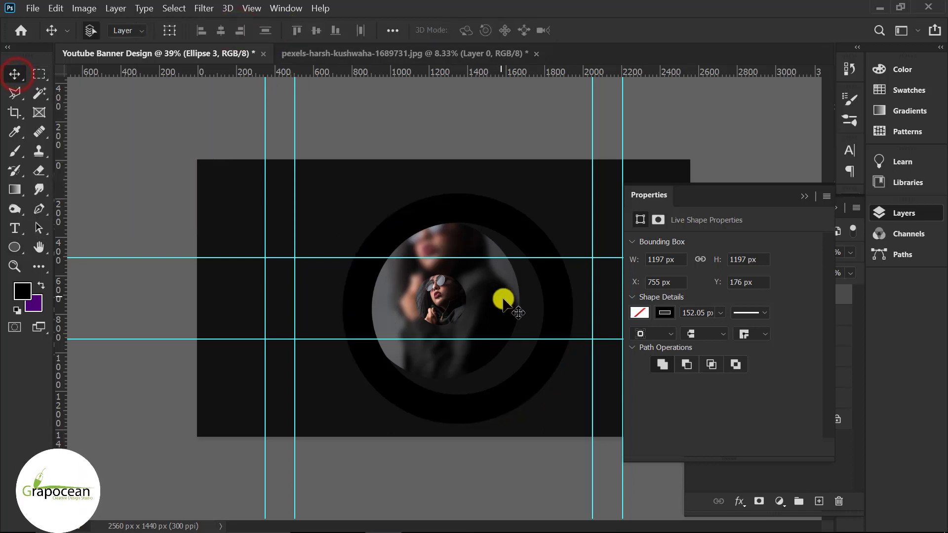
mouse_move(558, 299)
left_mouse_down()
mouse_move(531, 291)
mouse_move(541, 291)
left_mouse_up()
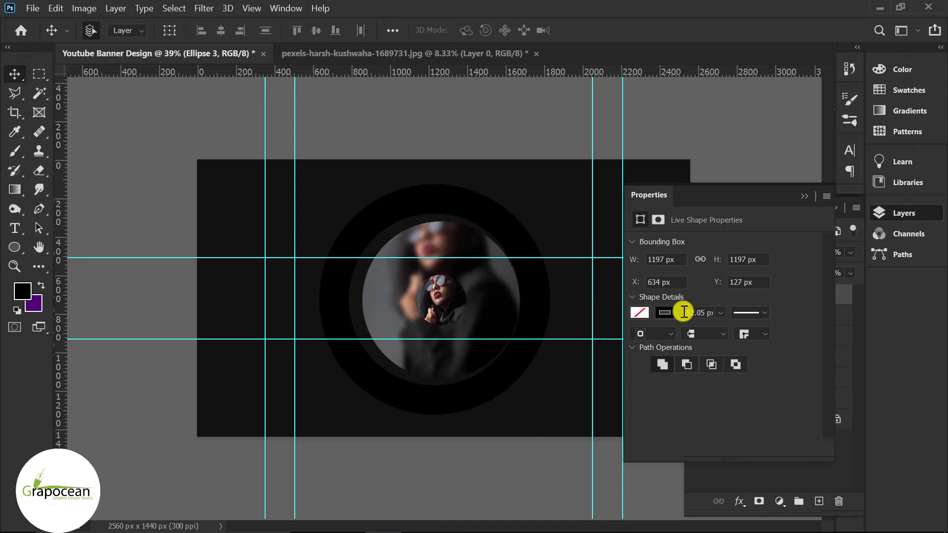
key("ctrl+t")
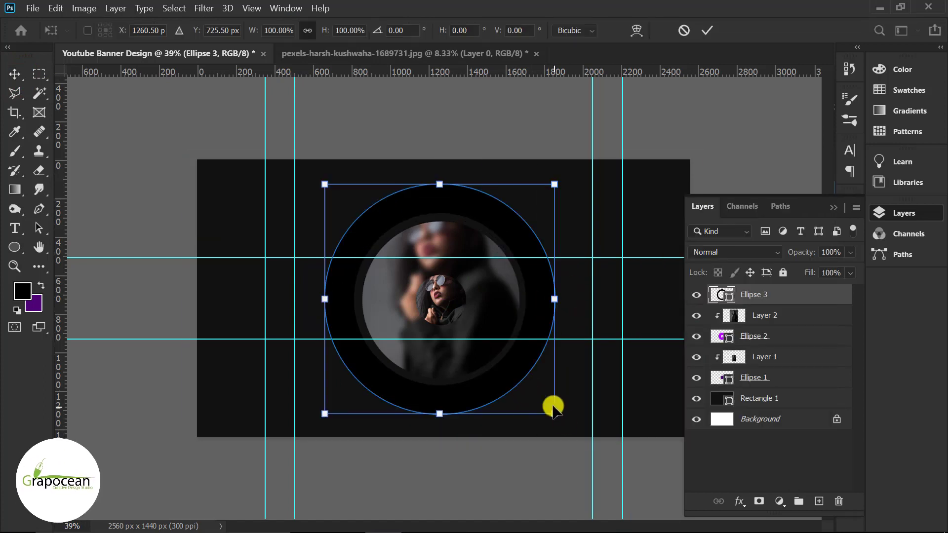
left_click_drag(556, 411, 581, 426)
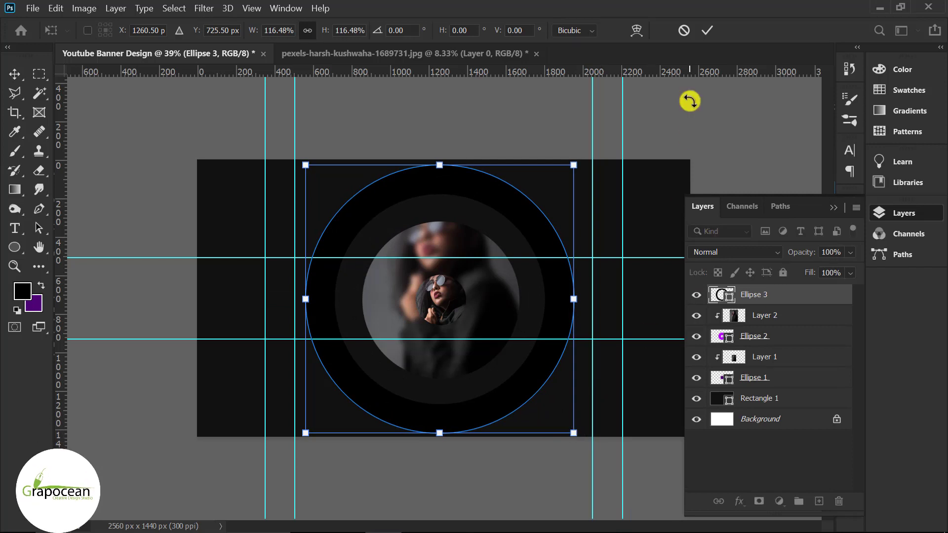
left_click(706, 30)
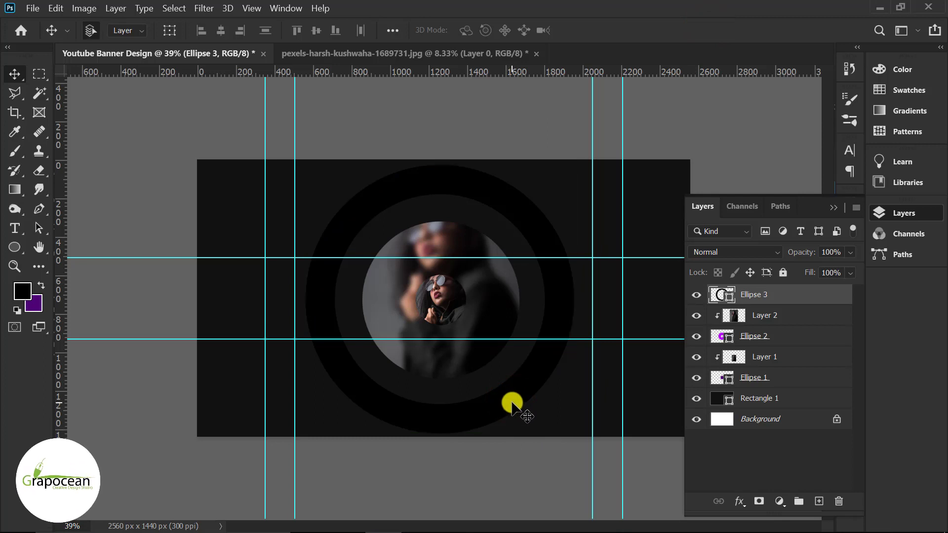
- Increase the black ring's stroke width until its inner edge comes close to the blurred photo
left_click(516, 387, "ctrl")
left_click(9, 247)
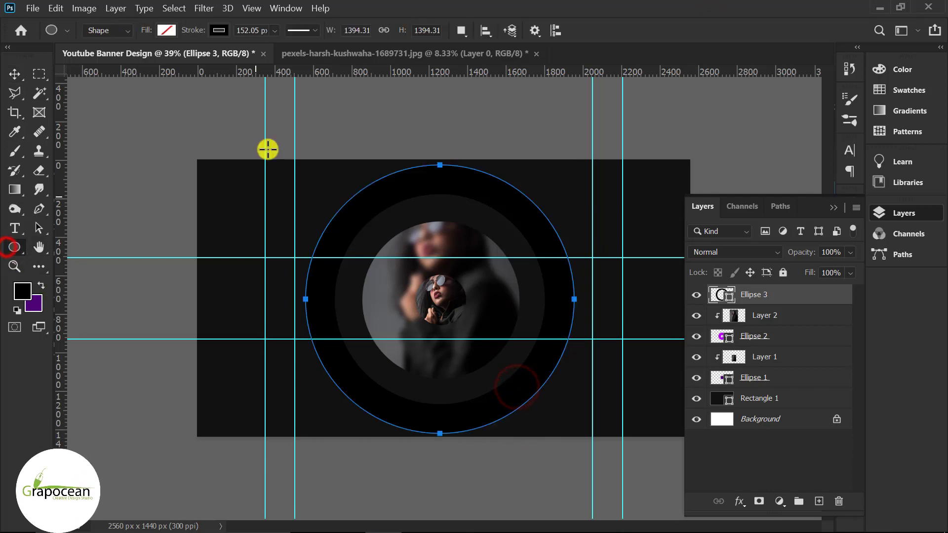
left_click(275, 31)
left_click_drag(293, 48, 296, 49)
left_click(15, 73)
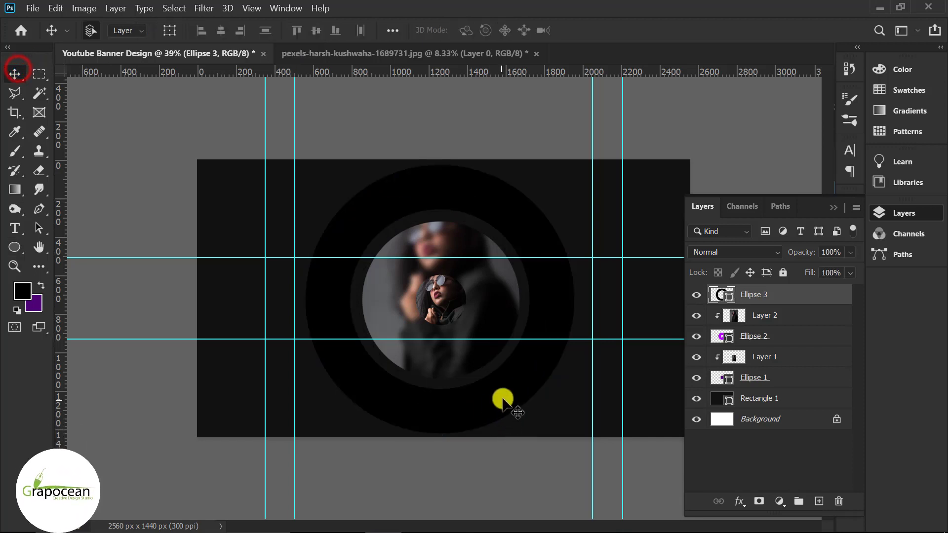
- Scale the black ring to 132.34% and nudge it slightly to the right
key("ctrl+t")
left_click_drag(579, 437, 628, 473)
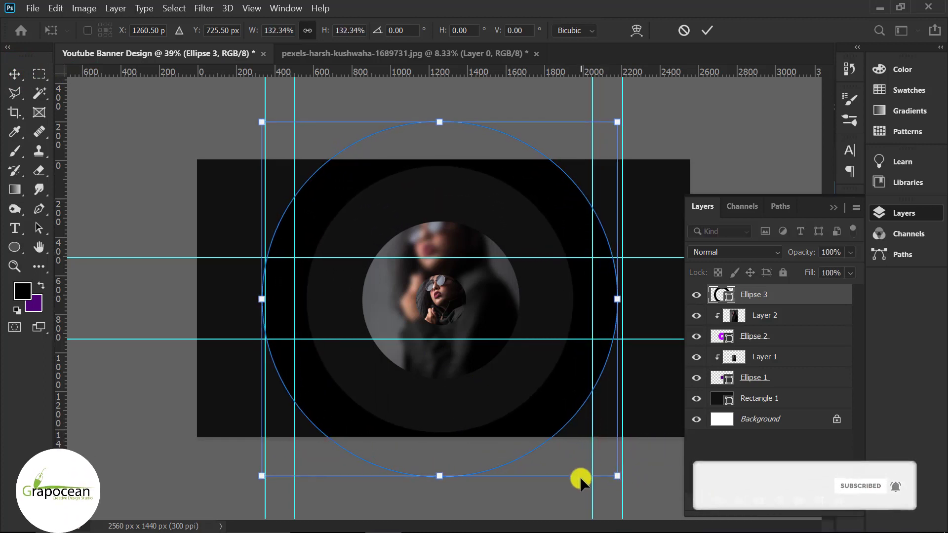
key("shift+Right")
key("shift+Right")
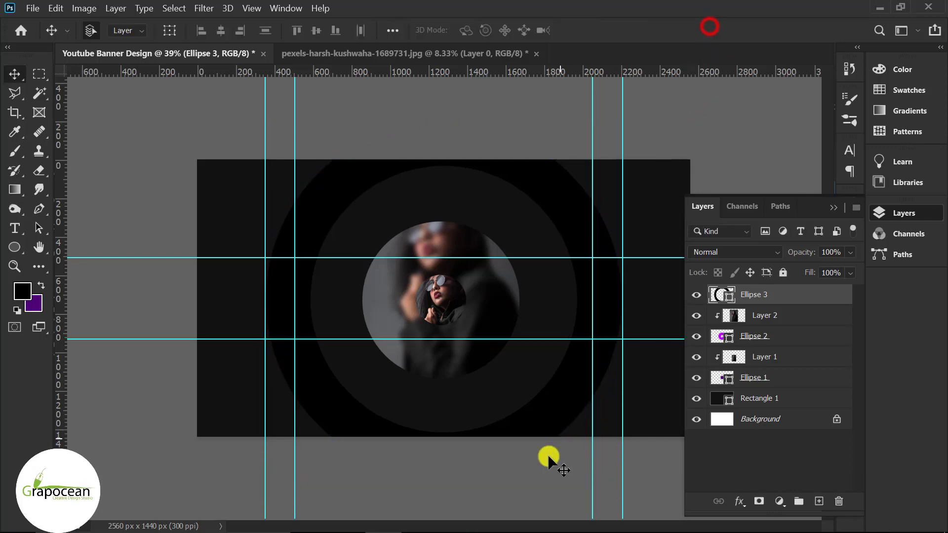
left_click(495, 480)
- Move the Layer 2, Ellipse 2, Layer 1 and Ellipse 1 layers together slightly right to centre them in the black ring
left_click(499, 295)
left_click(777, 337, "shift")
left_click(755, 376, "shift")
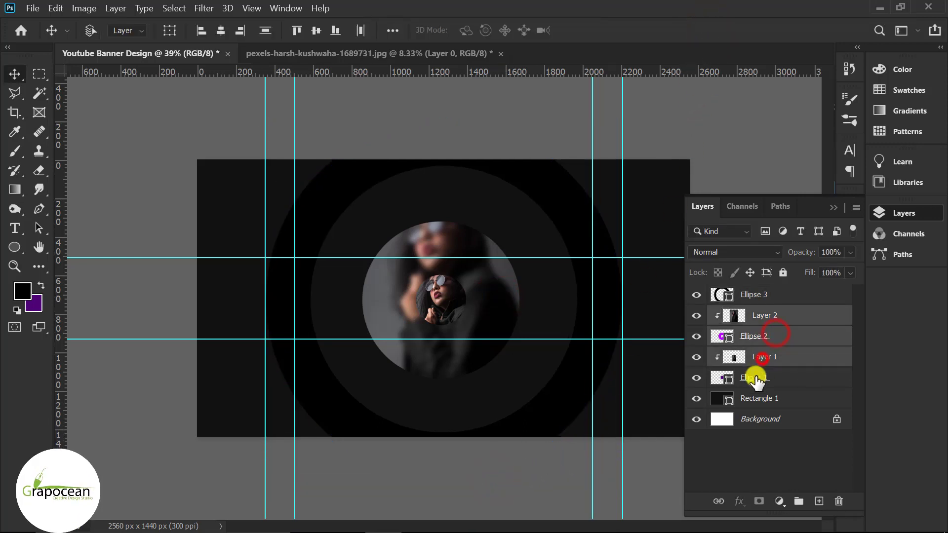
mouse_move(455, 303)
left_mouse_down()
mouse_move(475, 303)
mouse_move(465, 302)
left_mouse_up()
left_click(482, 485)
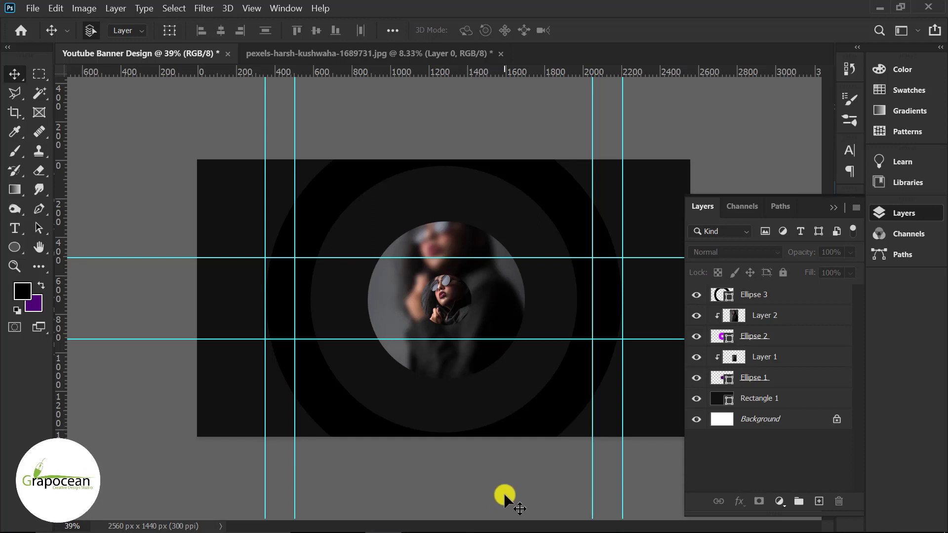
left_click(489, 485)
left_click(833, 207)
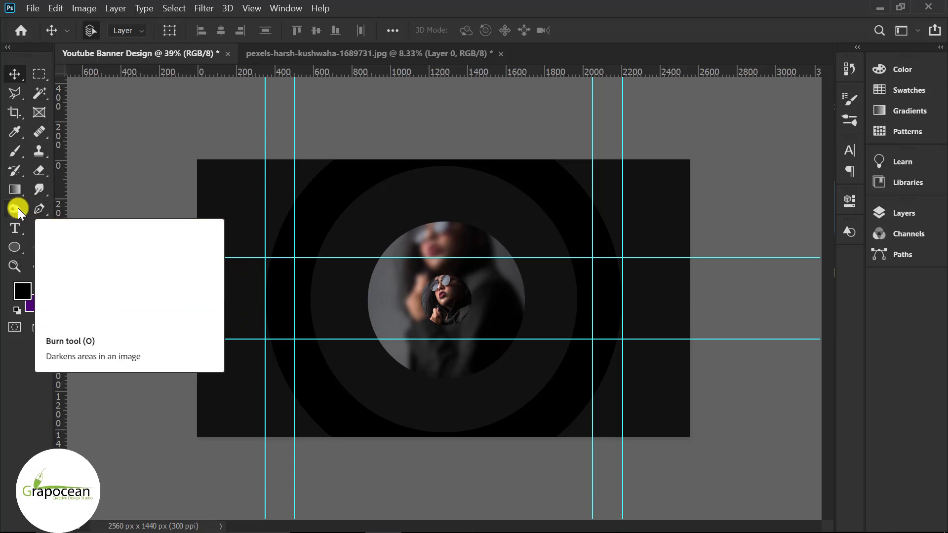
- Draw a narrow vertical rectangle about 29 × 657 px from the canvas top to the portrait on a new top layer and fill it red
left_click_drag(14, 246, 69, 247)
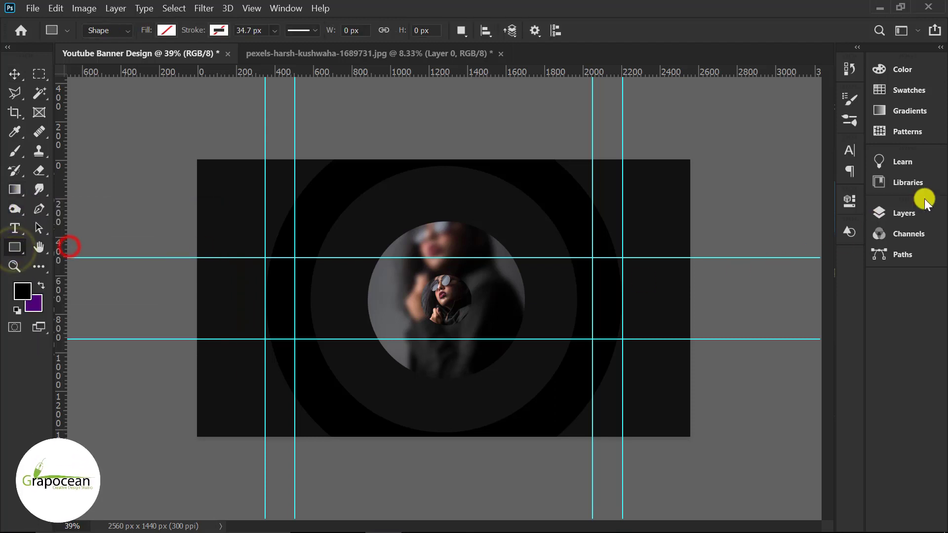
left_click(917, 212)
left_click(773, 297)
left_click(819, 501)
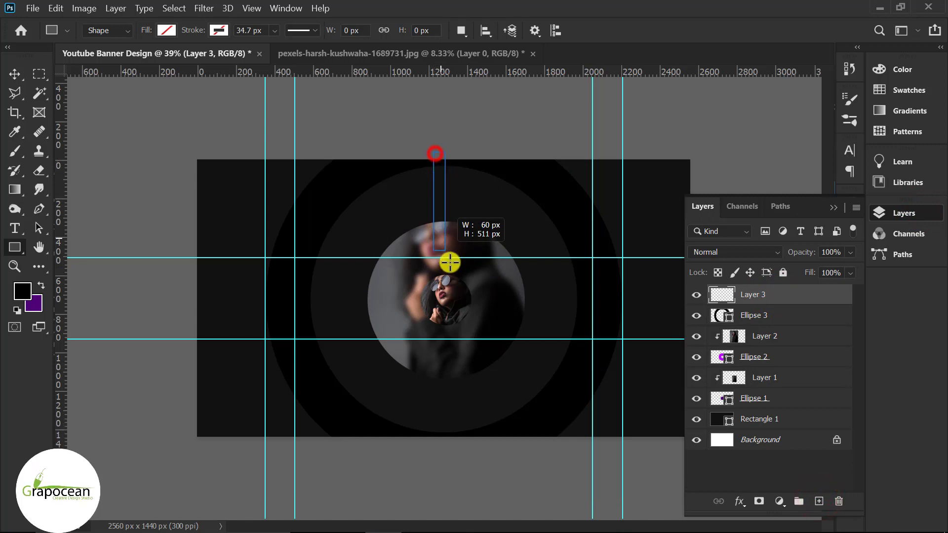
mouse_move(449, 262)
left_mouse_down()
mouse_move(456, 278)
mouse_move(439, 279)
left_mouse_up()
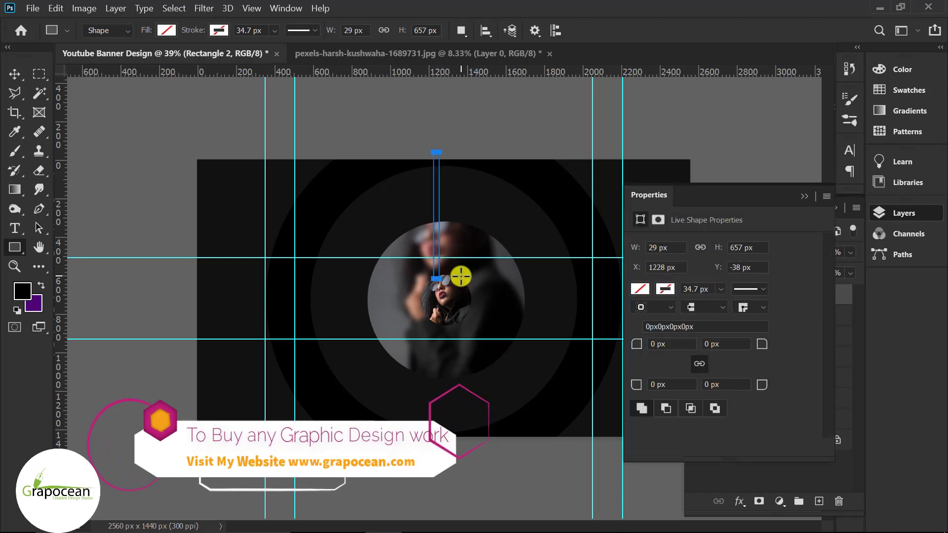
left_click(168, 24)
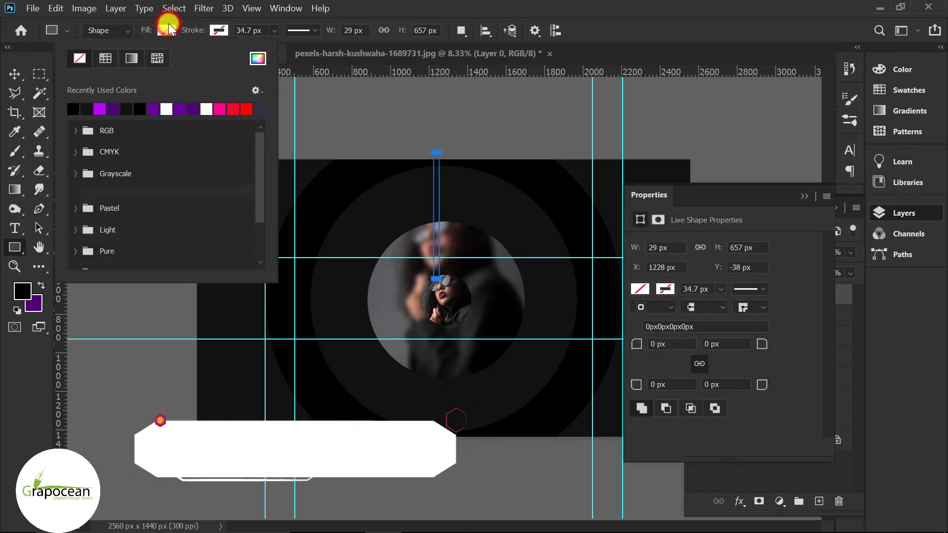
left_click(245, 109)
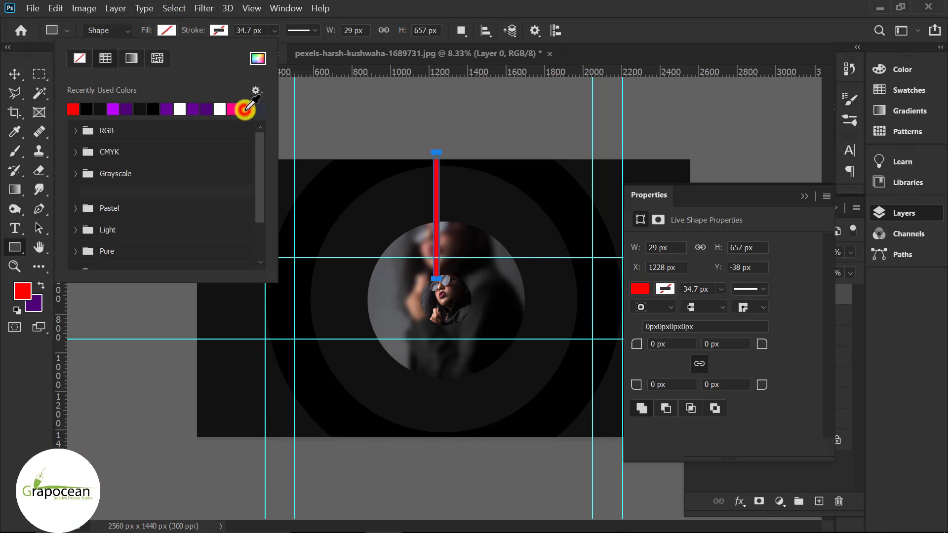
- Taper the red bar's upper end to a point and accept its conversion to a regular path
left_click(15, 75)
scroll(434, 202, "up", 2)
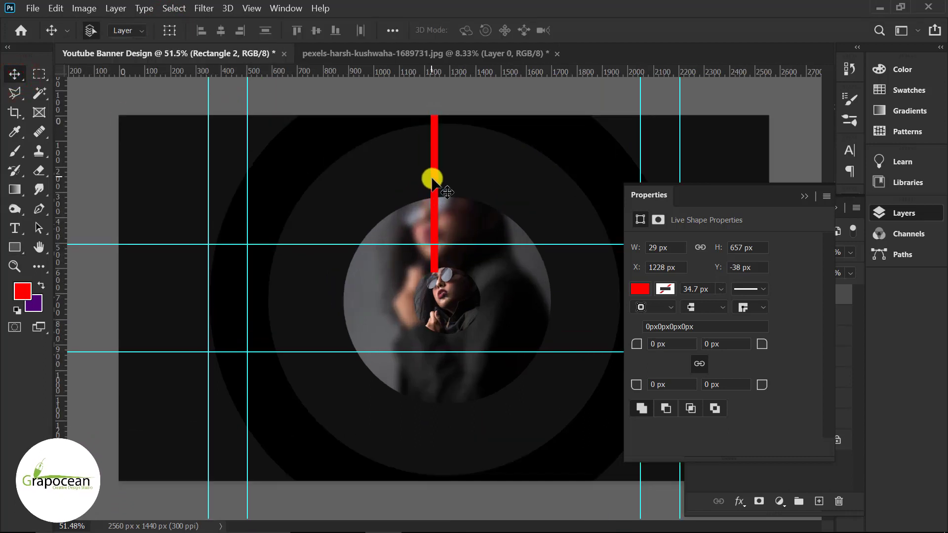
key("ctrl+t")
scroll(437, 105, "up", 4)
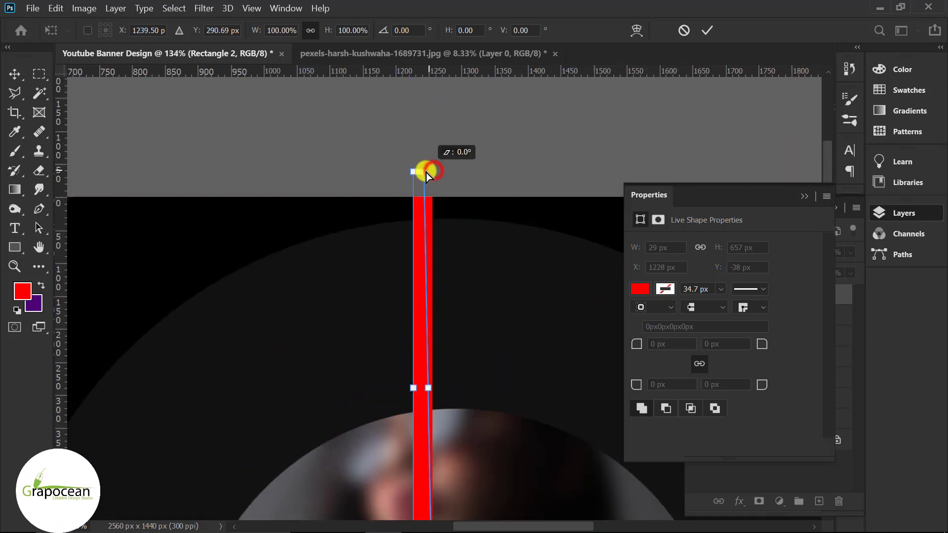
mouse_move(425, 172)
left_mouse_down()
mouse_move(413, 171)
mouse_move(422, 172)
left_mouse_up()
scroll(467, 280, "down", 3)
left_click(706, 30)
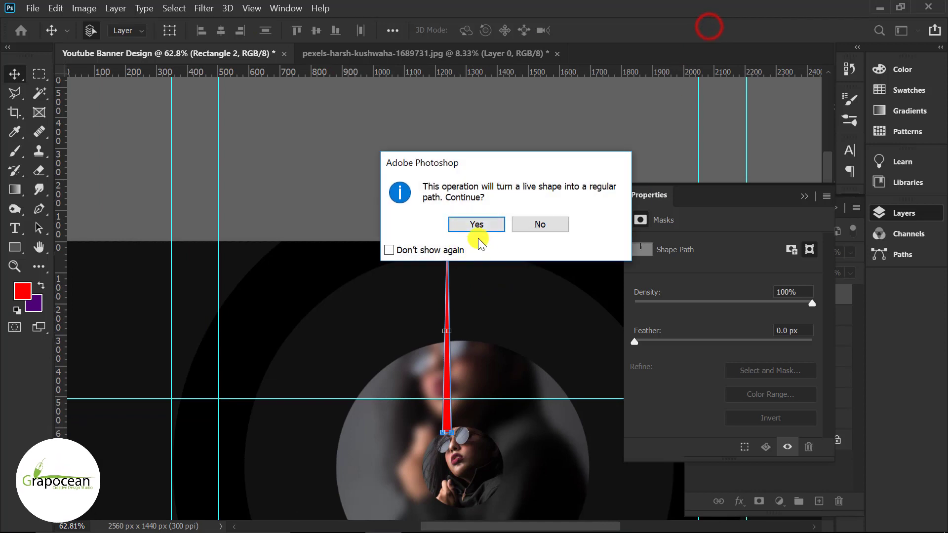
left_click(477, 221)
left_click(465, 150)
- Convert the red spike to a smart object and apply a Gaussian Blur with a 12.5 px radius
left_click(448, 376)
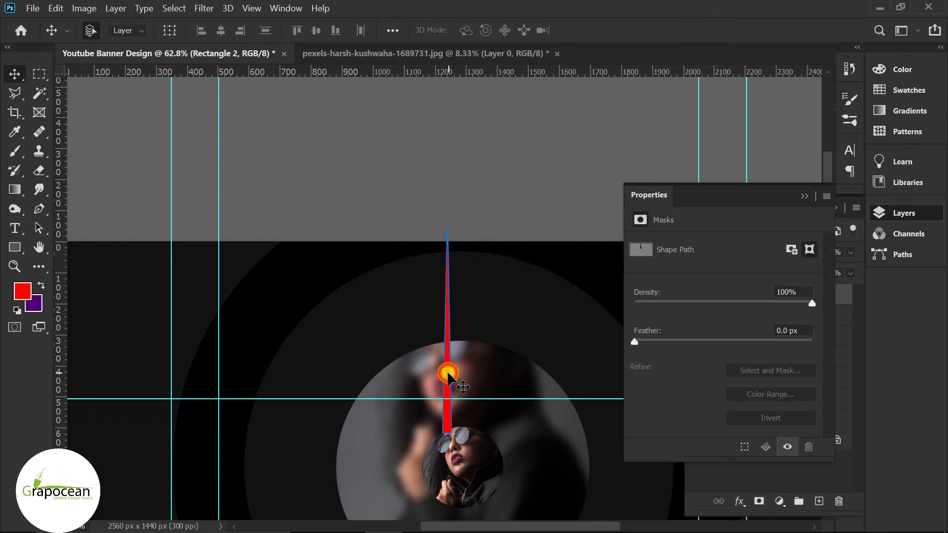
left_click(204, 8)
mouse_move(343, 168)
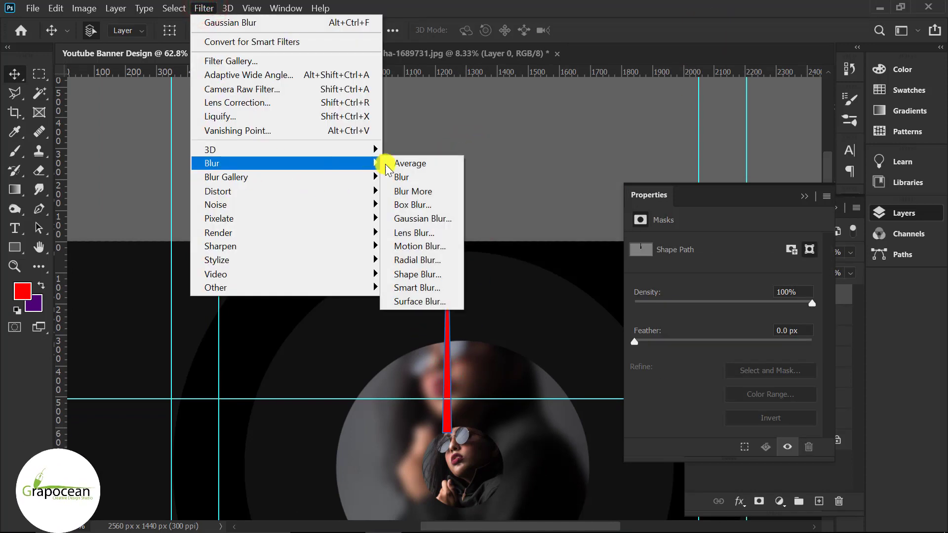
left_click(435, 218)
left_click(493, 227)
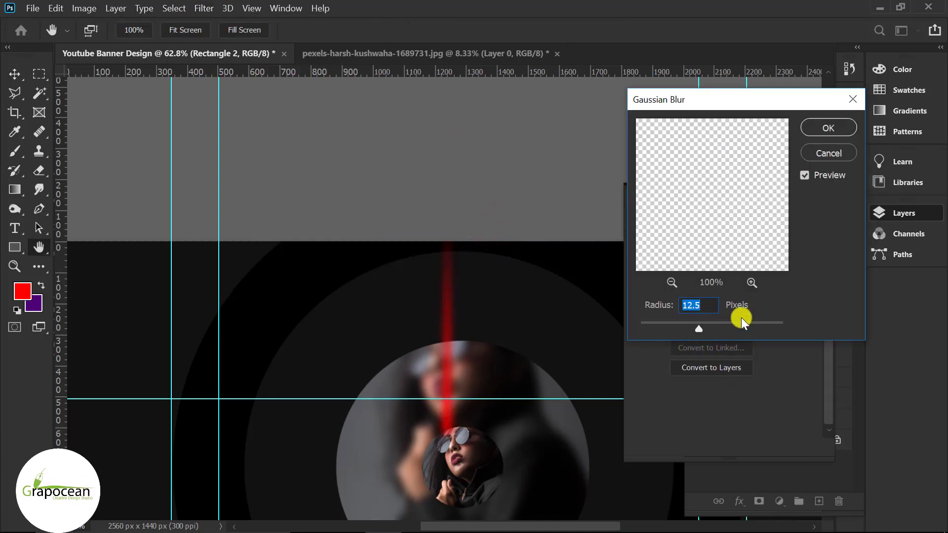
left_click(839, 127)
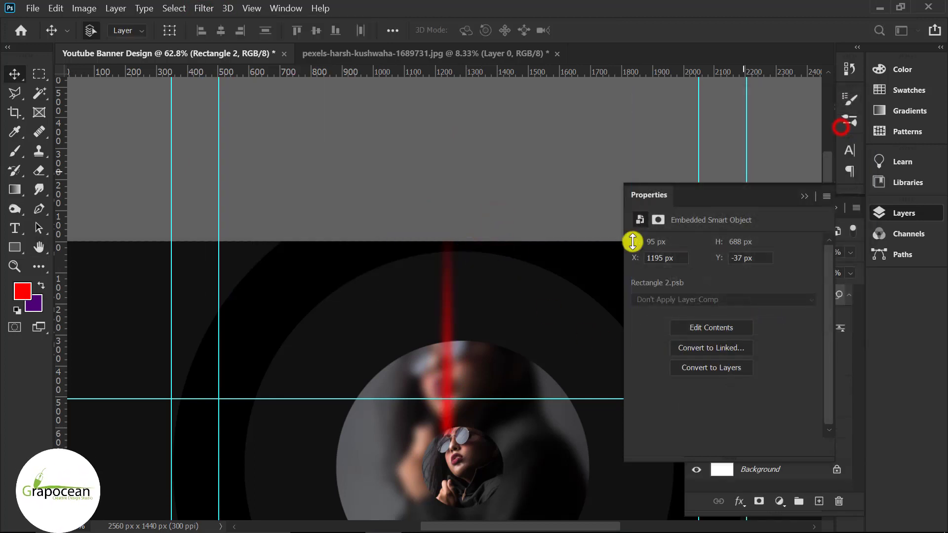
- Move the blurred red spike's layer between the Ellipse 2 and Layer 1 layers
left_click(803, 196)
left_click_drag(800, 294, 800, 397)
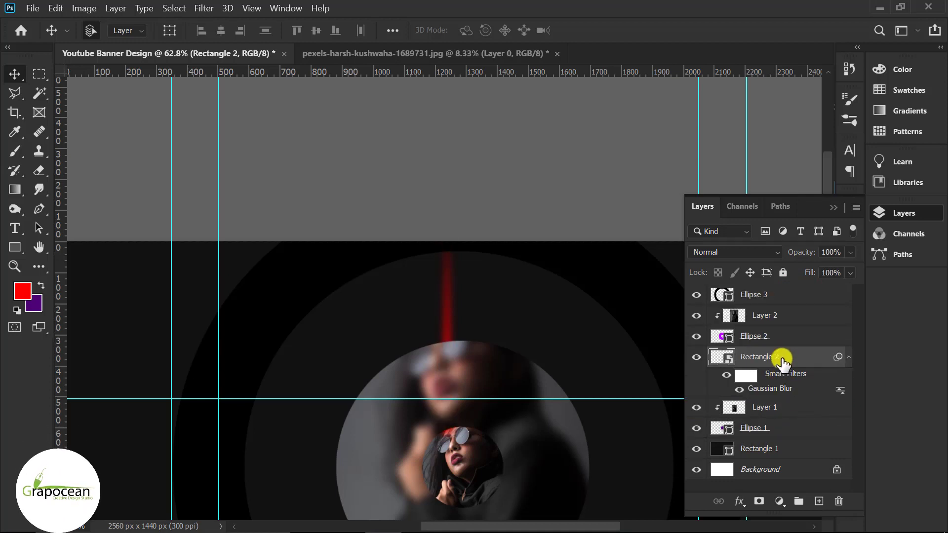
- Move the blurred red spike's layer directly above Layer 2, and bring Layer 1 with Ellipse 1 to the top of the layer stack
left_click_drag(782, 360, 770, 312)
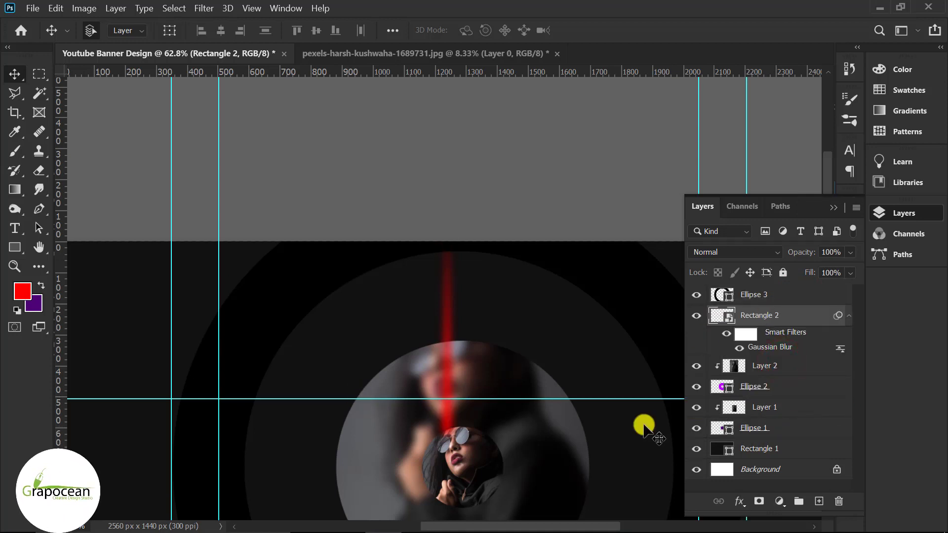
left_click(751, 409)
left_click(768, 429, "shift")
left_click_drag(783, 406, 778, 291)
scroll(518, 422, "down", 3)
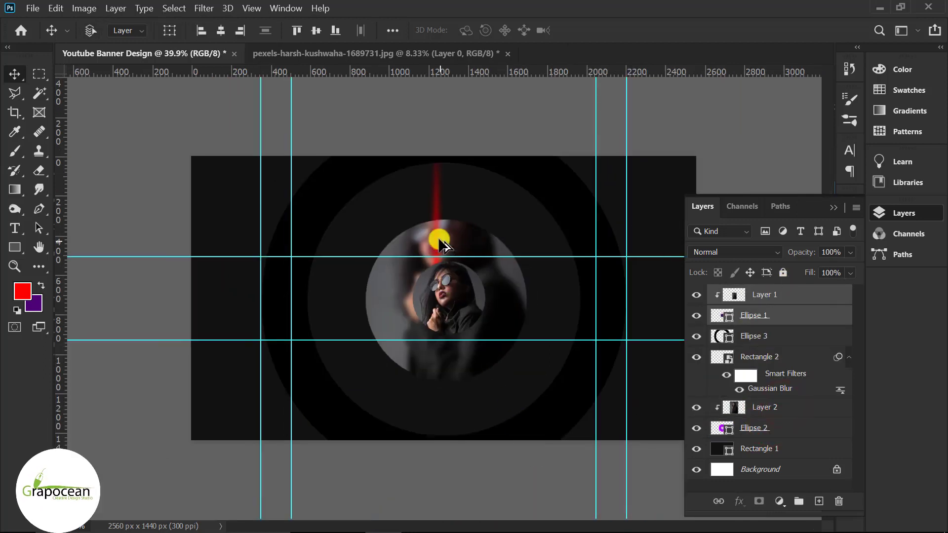
- Shift the blurred red spike sideways so it stands centred above the circular portrait
scroll(440, 240, "up", 2)
mouse_move(434, 216)
left_mouse_down()
mouse_move(452, 219)
mouse_move(448, 226)
left_mouse_up()
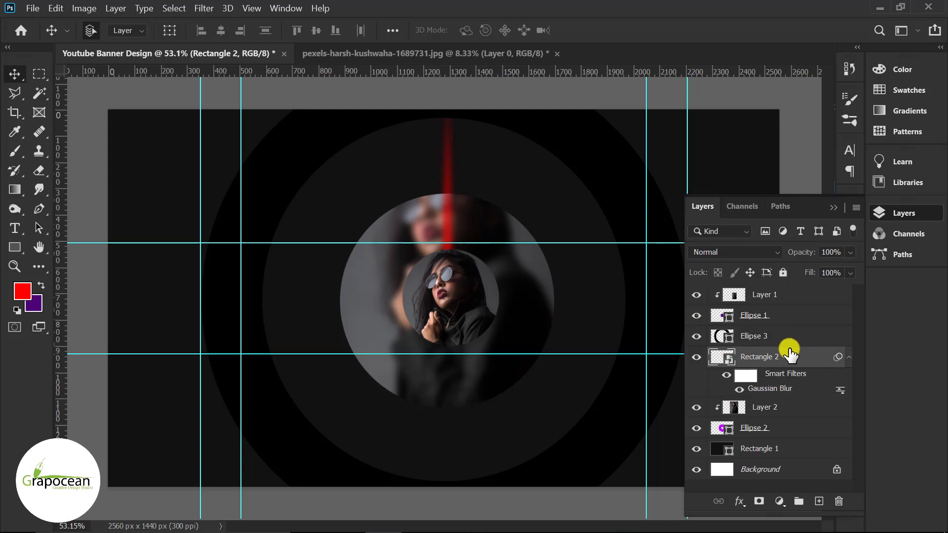
left_click(790, 295)
left_click(744, 345)
left_click(690, 362)
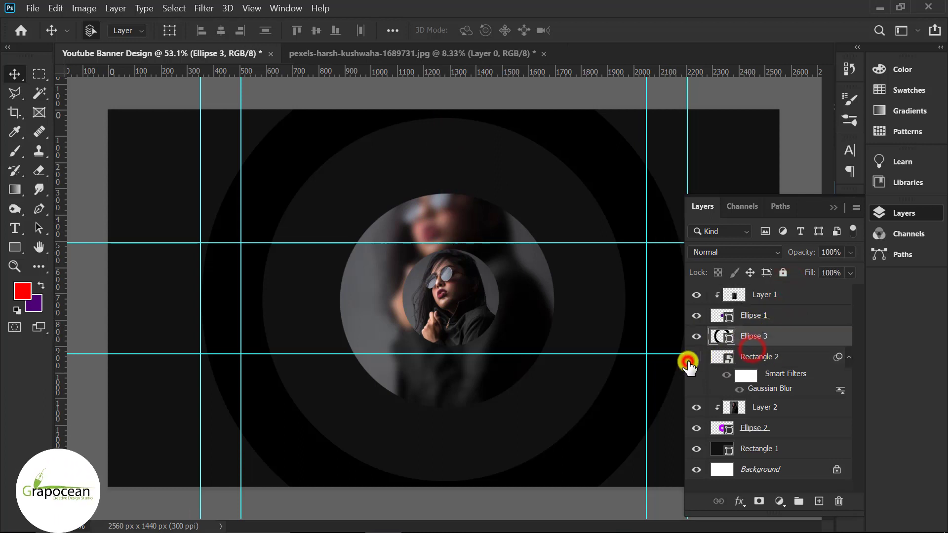
- Draw a thin vertical rectangle about 8 × 573 px along the spike on a new layer above Rectangle 2 and fill it red
left_click(759, 366)
left_click(818, 501)
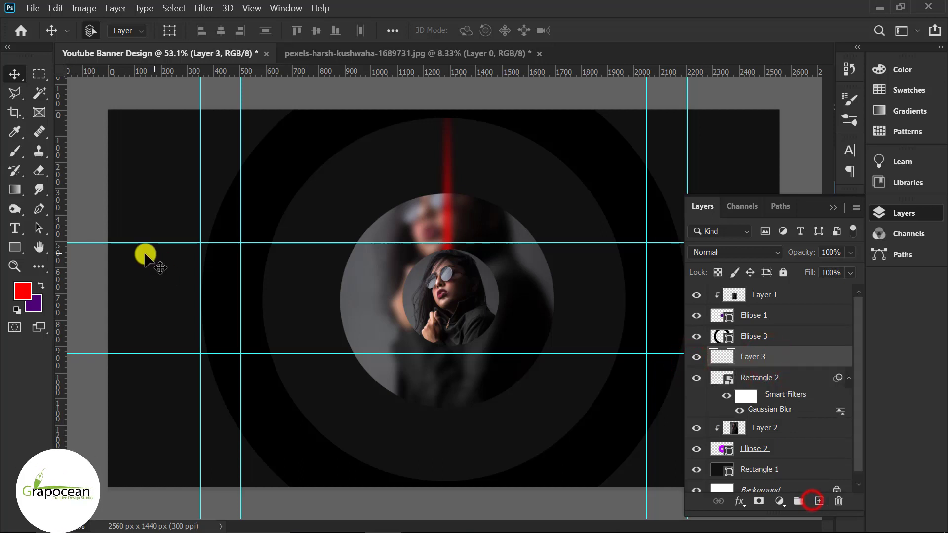
right_click(12, 248)
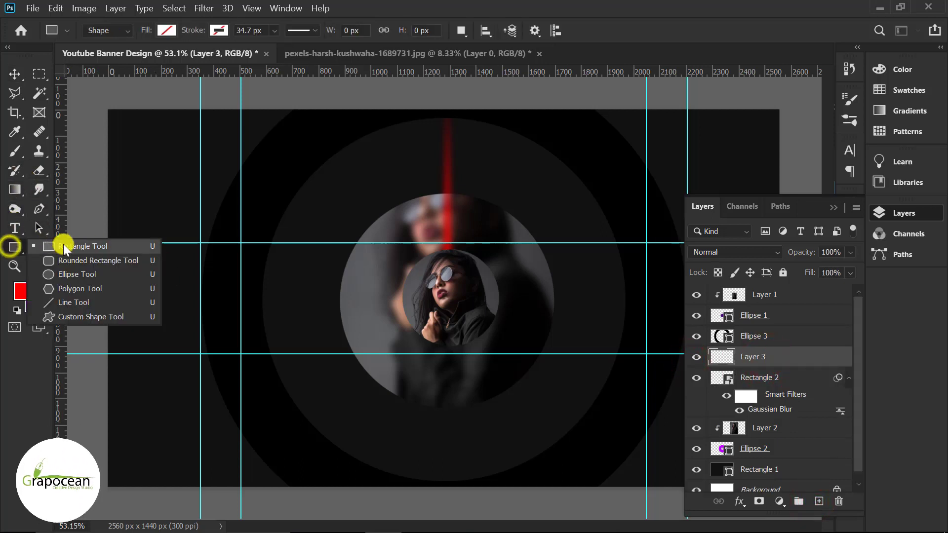
left_click(65, 246)
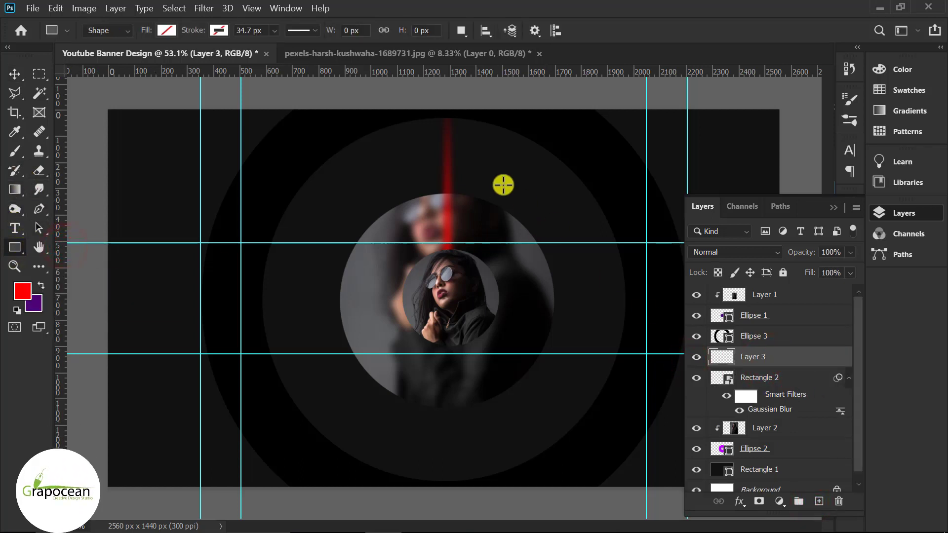
left_click_drag(442, 118, 443, 269)
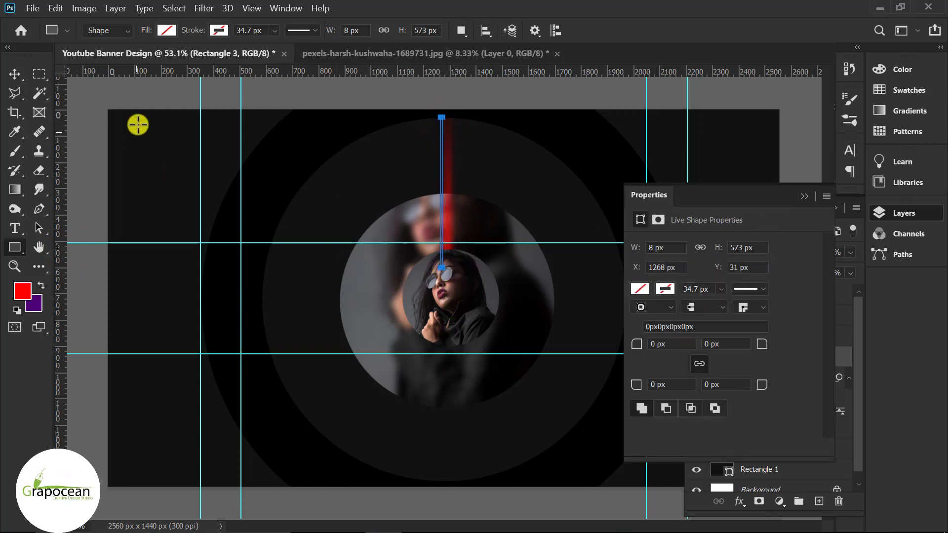
left_click(168, 30)
left_click(72, 107)
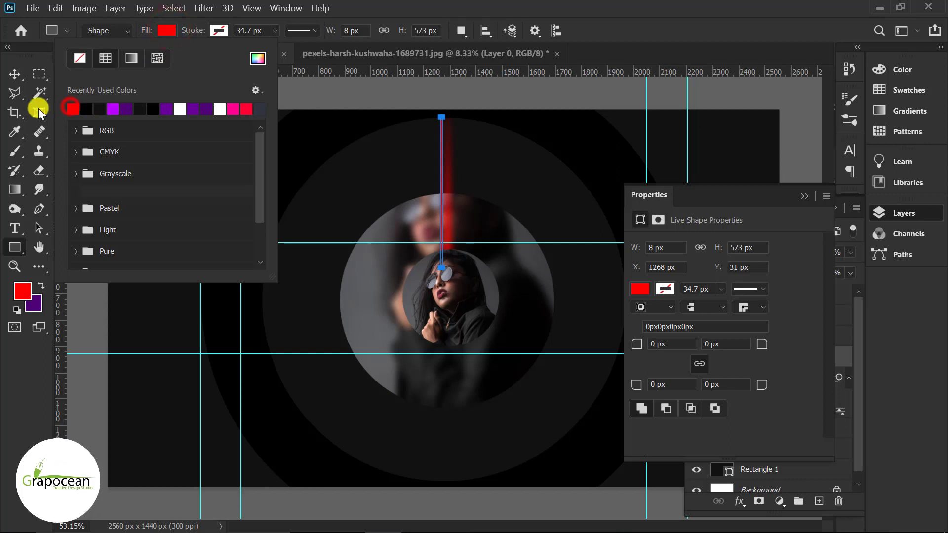
left_click(9, 74)
left_click(803, 197)
- Move the thin red line onto the middle of the blurred red spike
scroll(439, 203, "up", 3)
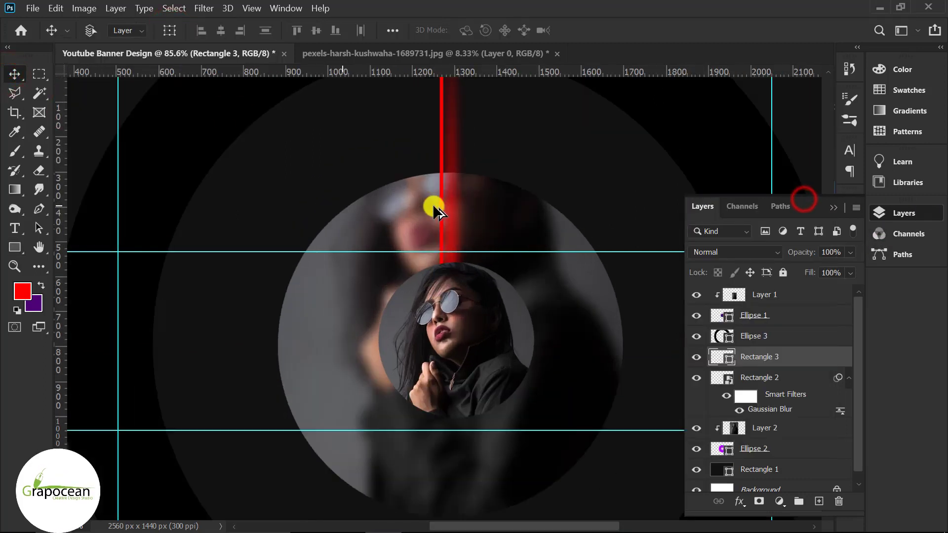
left_click_drag(443, 194, 456, 199)
scroll(497, 271, "down", 3)
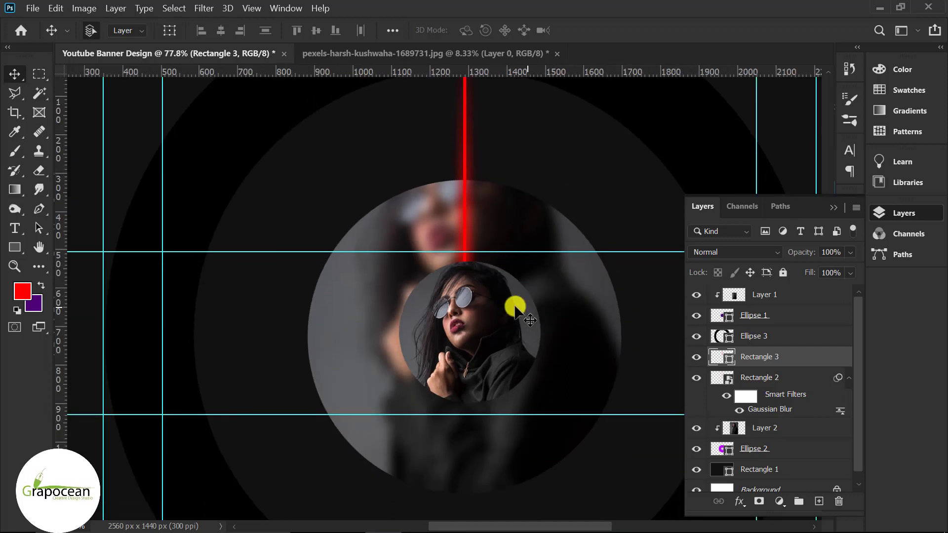
- Taper the thin red line's upper end to a point and apply the transform
scroll(498, 291, "up", 5)
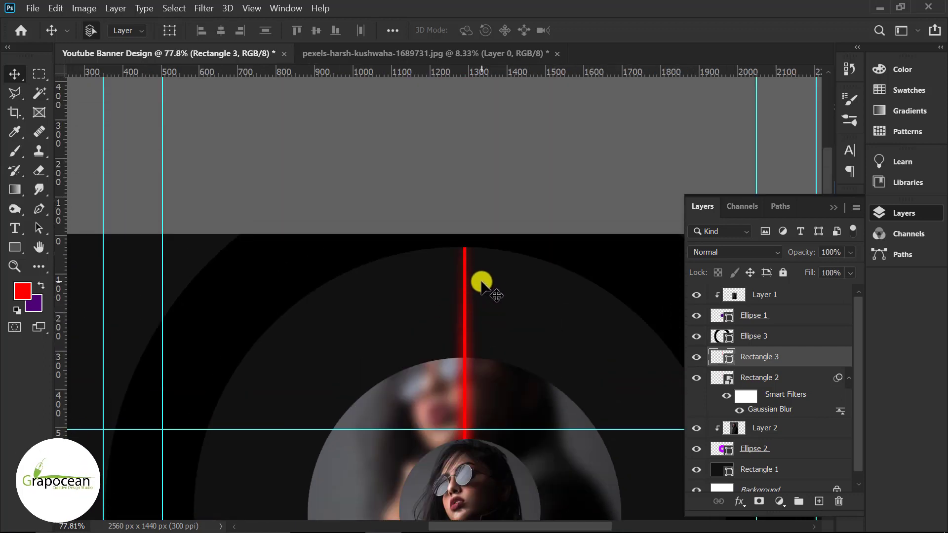
key("ctrl+t")
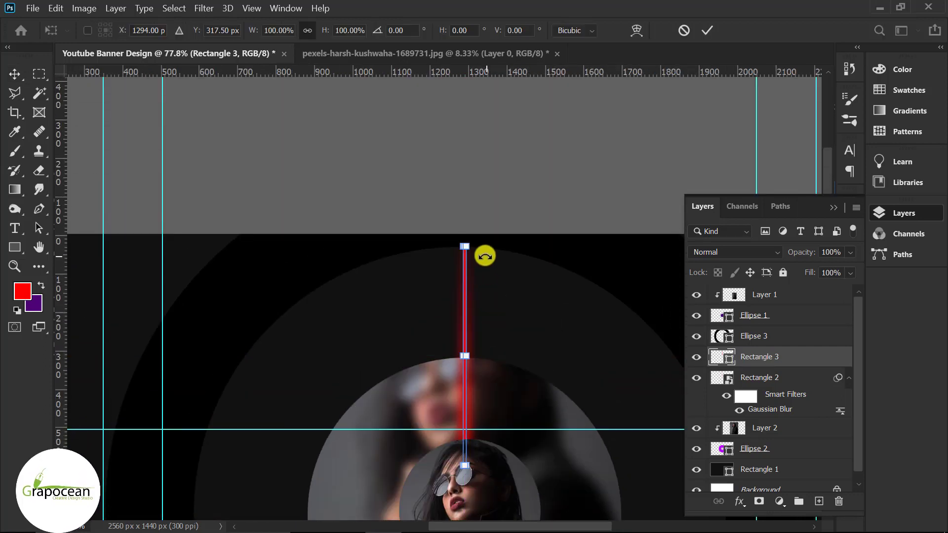
scroll(451, 258, "up", 8)
scroll(446, 249, "up", 2)
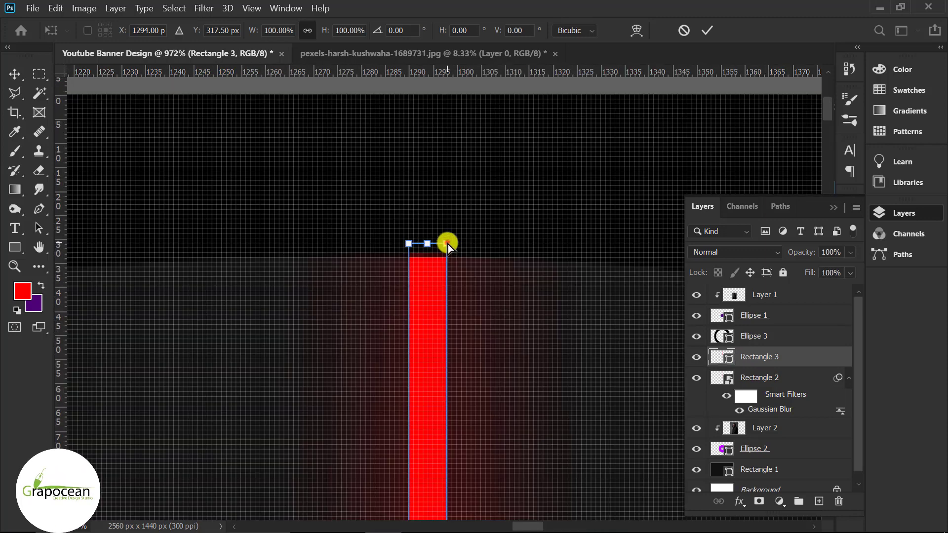
left_click_drag(448, 244, 426, 250)
scroll(448, 260, "down", 12)
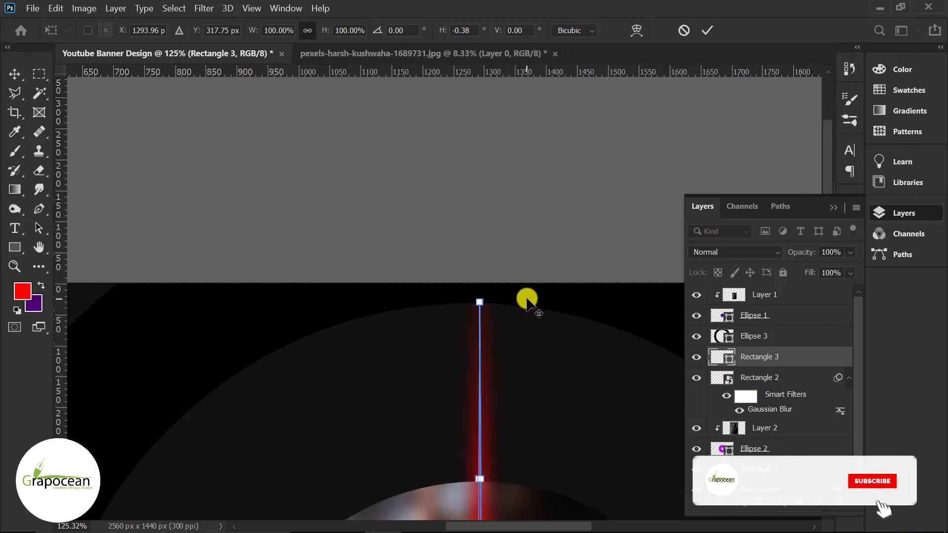
left_click(705, 34)
left_click(546, 197)
key("ctrl+0")
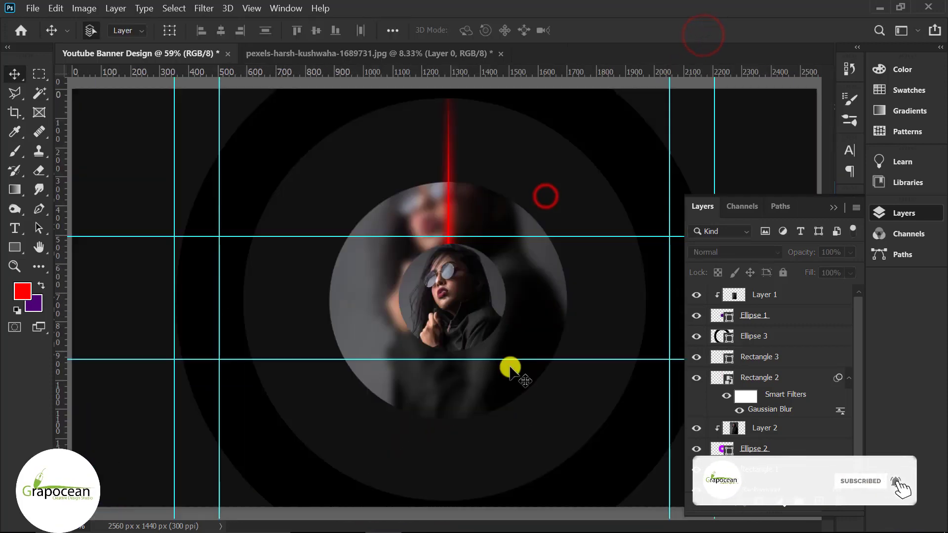
- Nudge the blurred red spike so it sits centred behind the thin red line
scroll(449, 217, "up", 4)
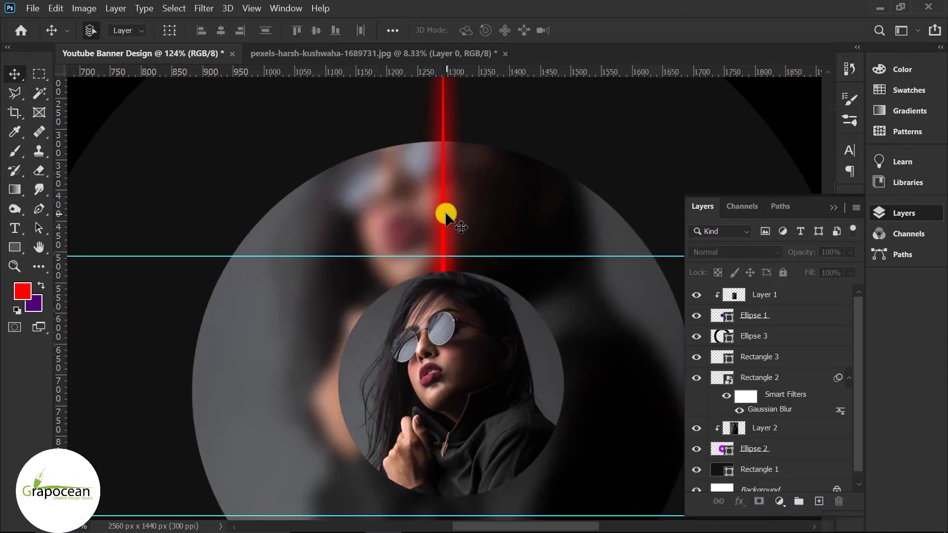
left_click(444, 213)
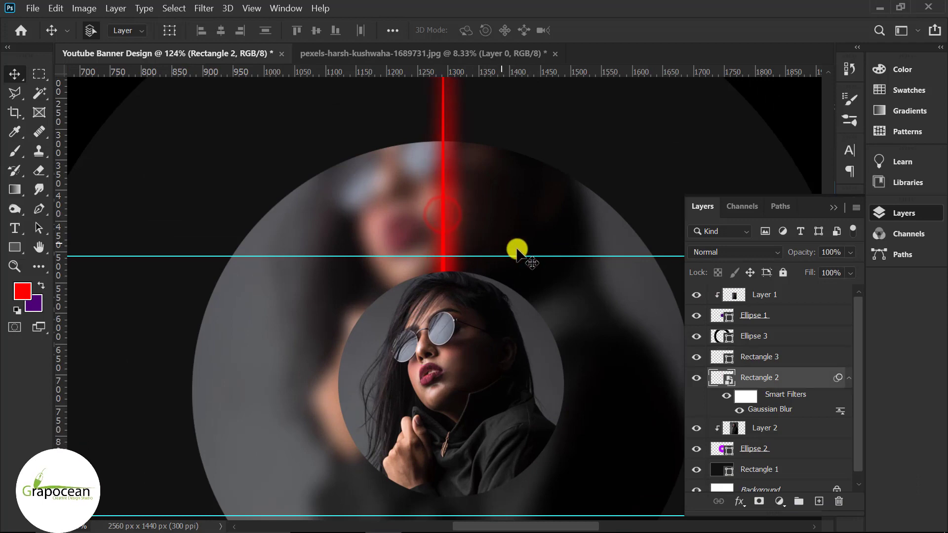
left_click_drag(448, 235, 443, 230)
- Convert the thin red line to a smart object and apply a Gaussian Blur with a 2.5 px radius
left_click(442, 230)
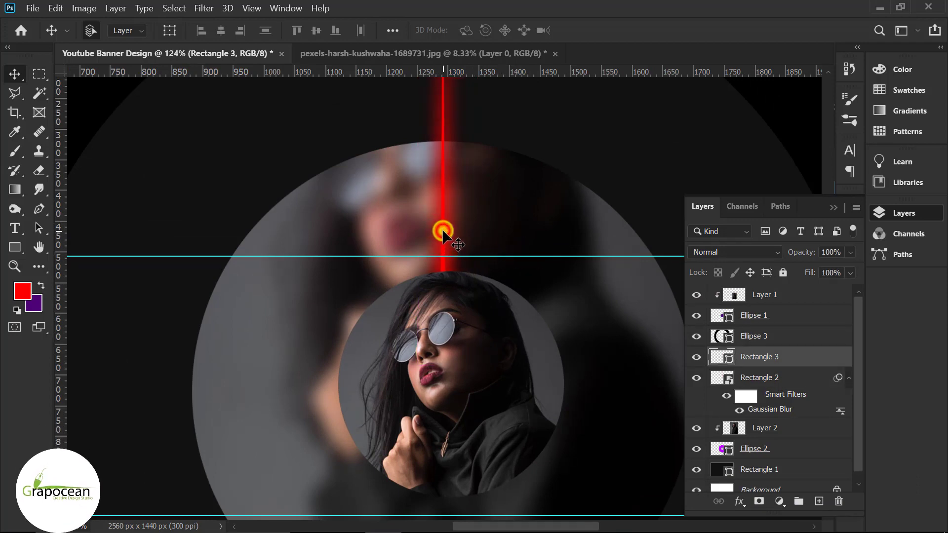
left_click(204, 8)
mouse_move(346, 163)
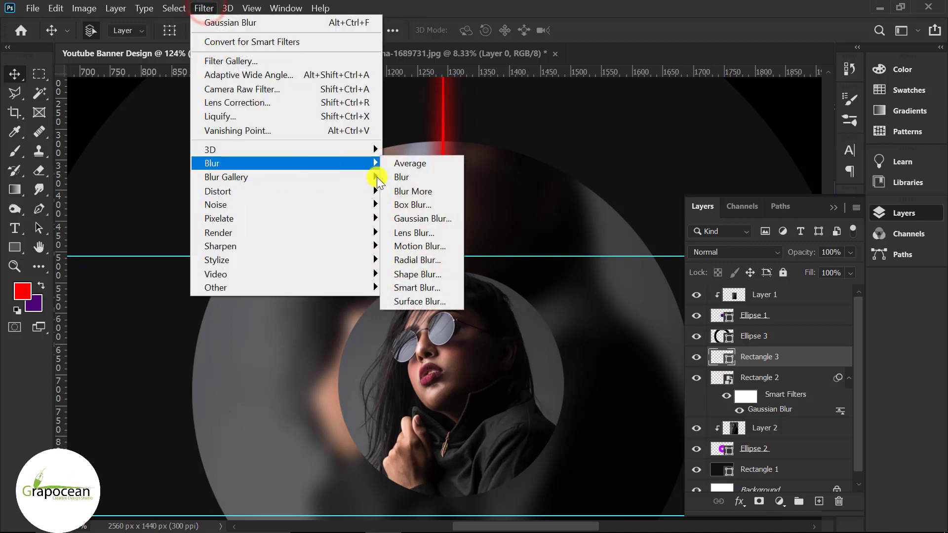
left_click(426, 218)
left_click(501, 238)
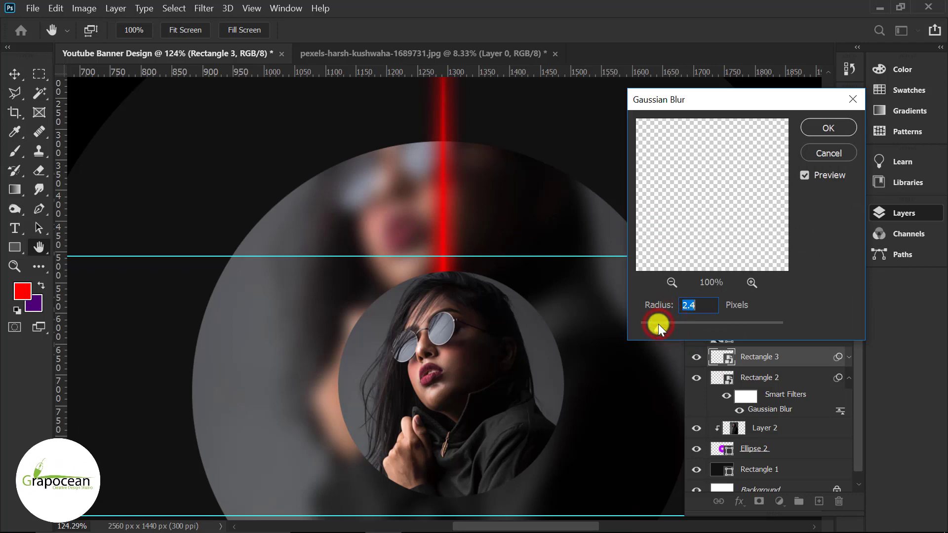
left_click_drag(658, 324, 661, 324)
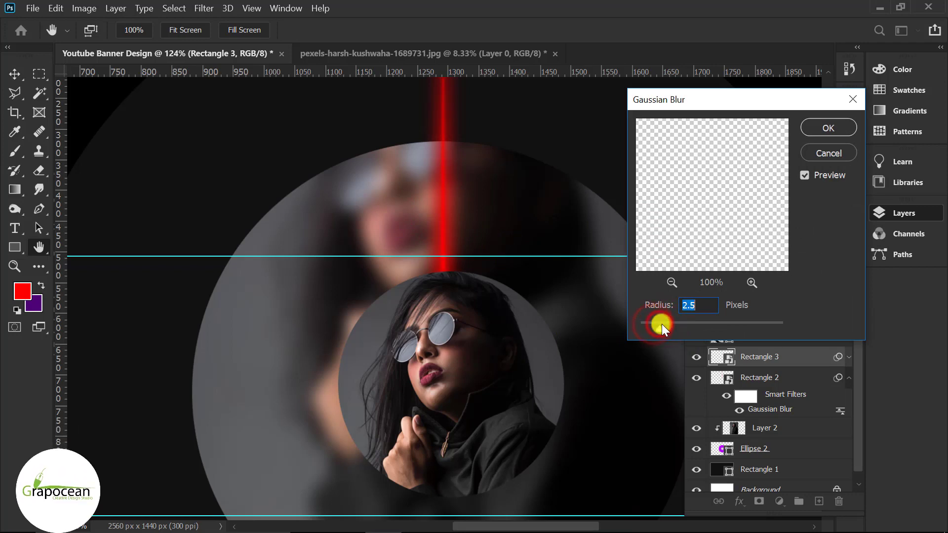
left_click(827, 128)
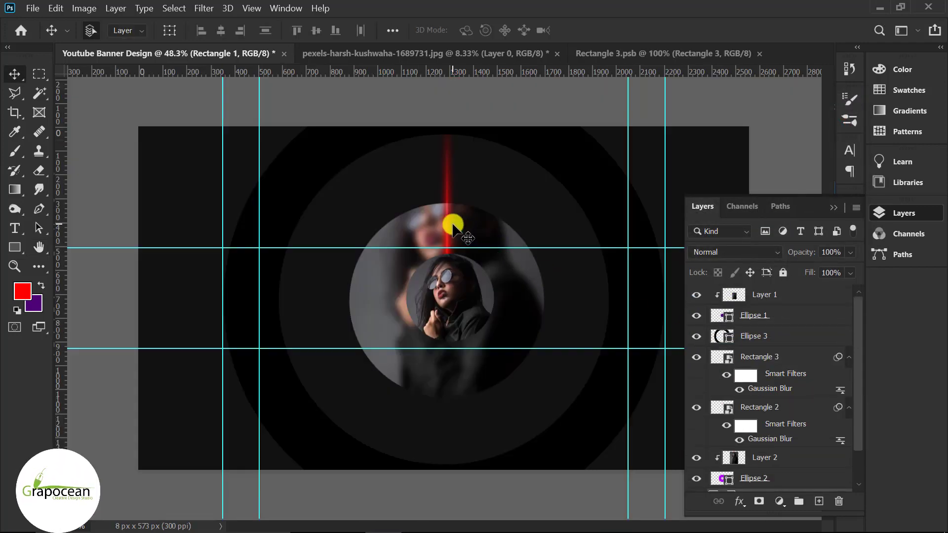
left_click(790, 408)
left_click(782, 358, "shift")
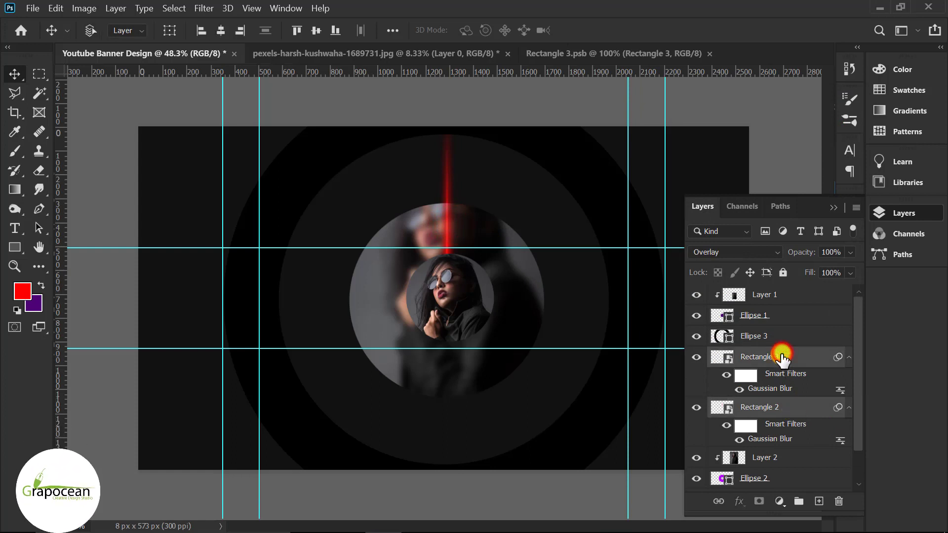
left_click(698, 360)
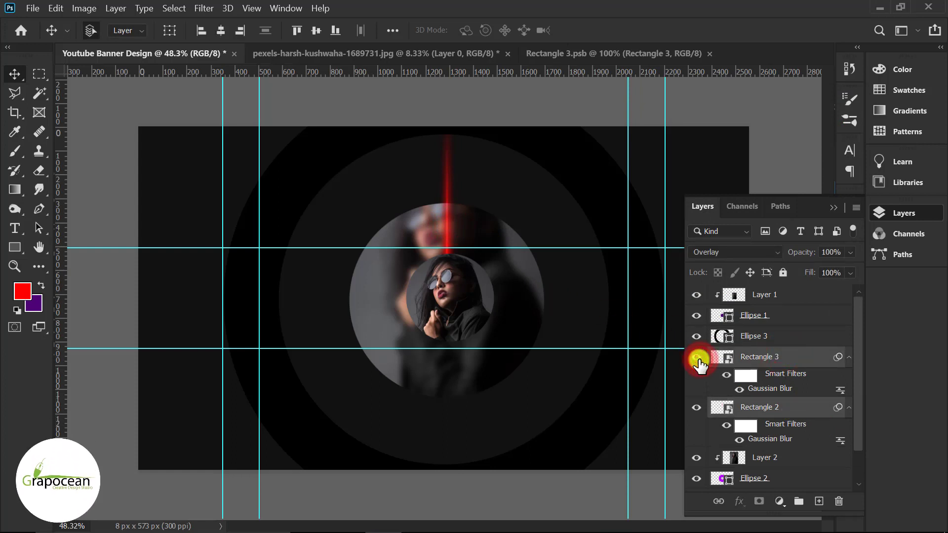
key("ctrl+t")
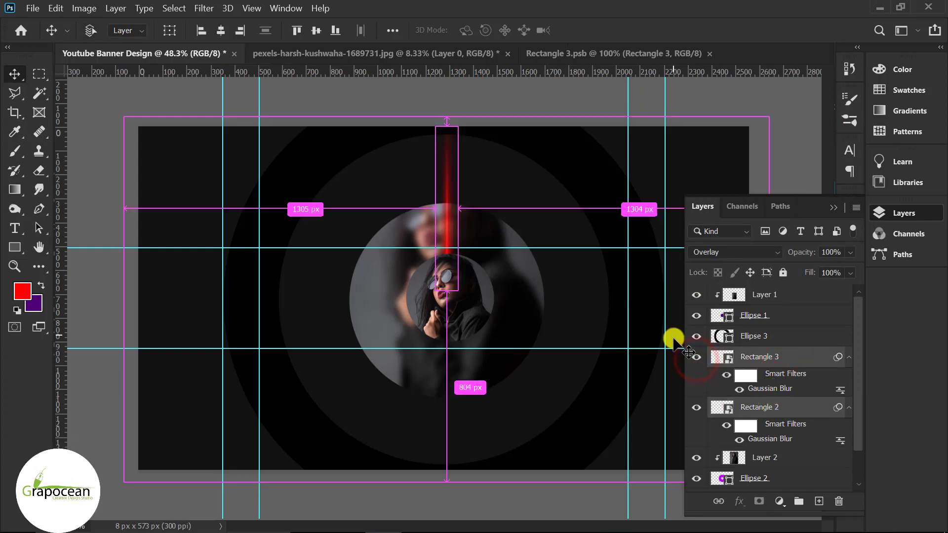
left_click(547, 236)
left_click(761, 360)
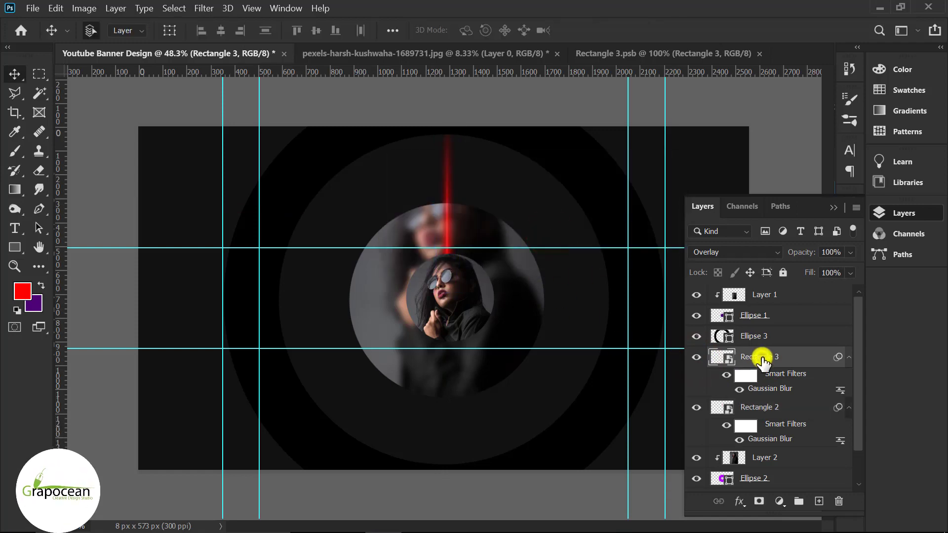
right_click(772, 362)
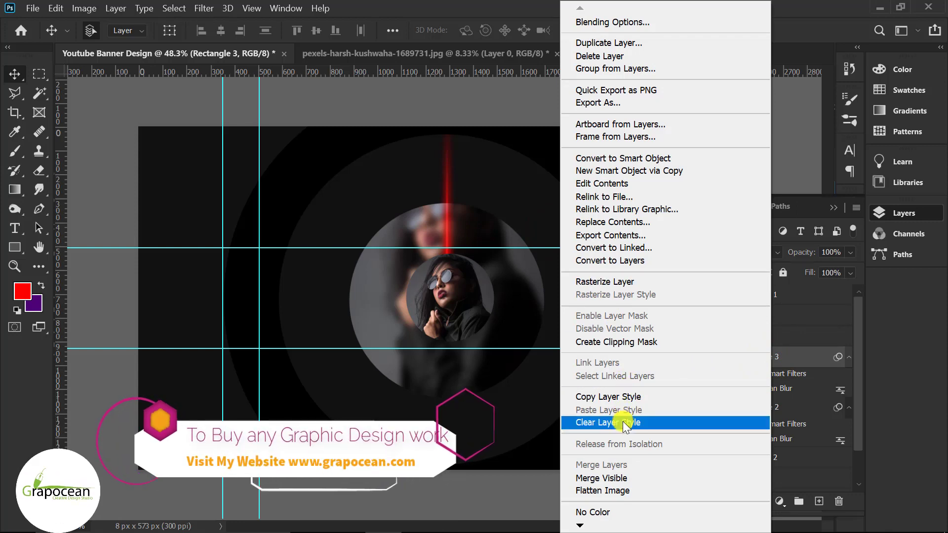
left_click(499, 486)
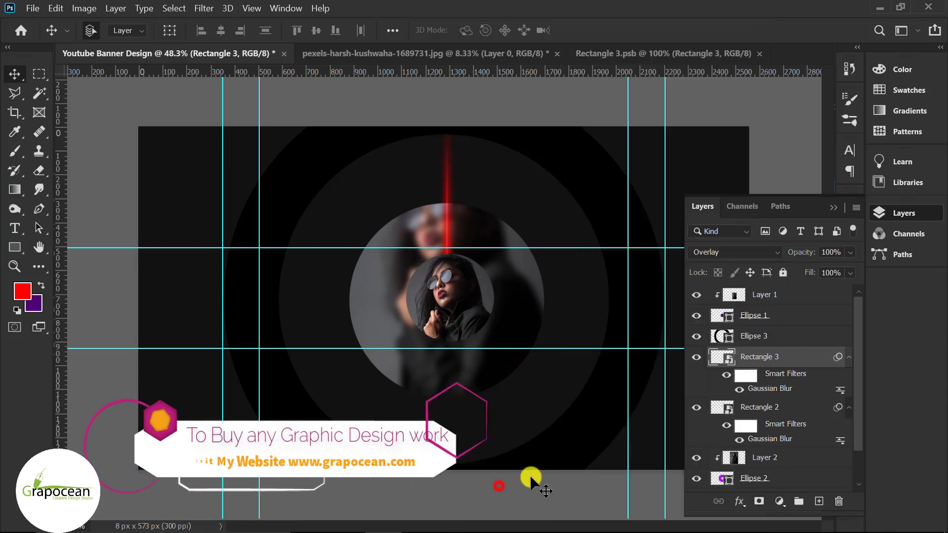
right_click(787, 360)
left_click(452, 486)
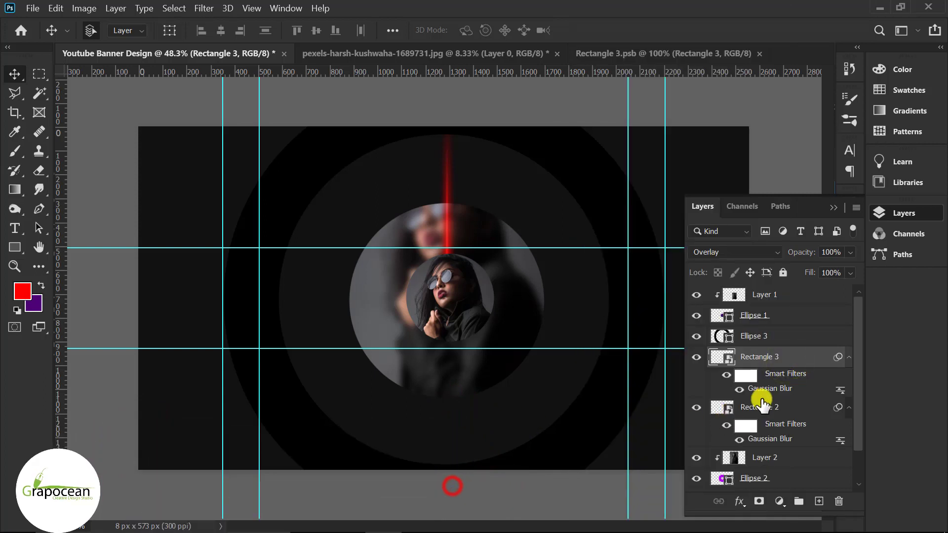
- Duplicate the Rectangle 3 and Rectangle 2 ray layers together and rotate the copies about 27° clockwise
double_click(779, 414)
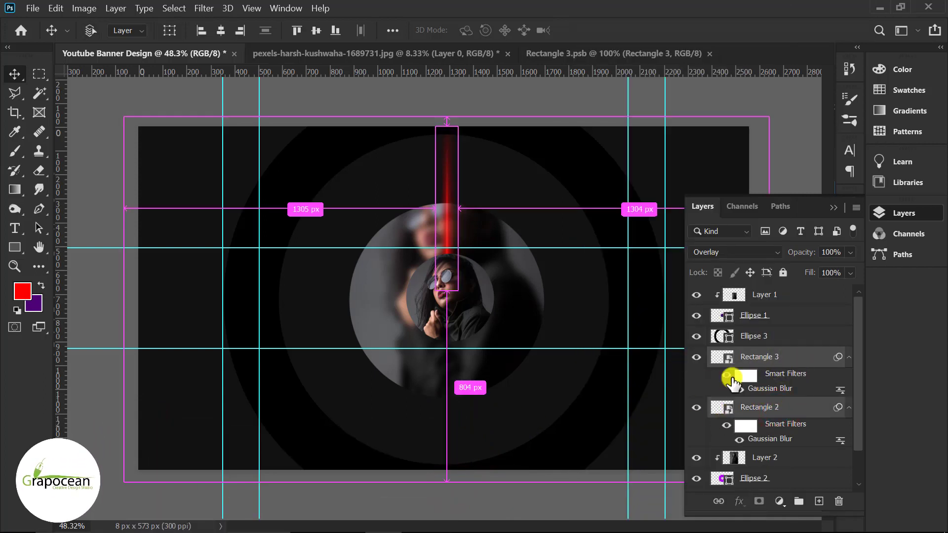
left_click_drag(810, 356, 819, 501)
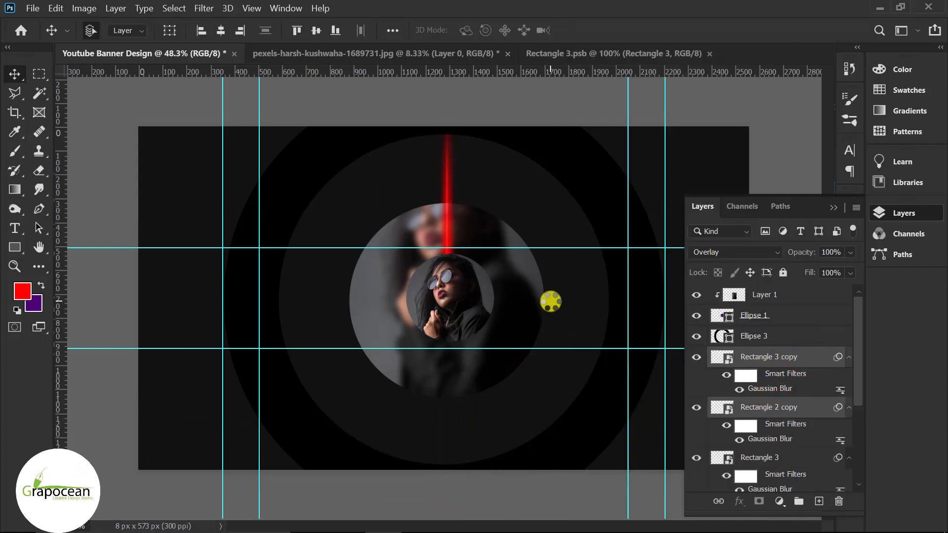
key("ctrl+t")
left_click(531, 234)
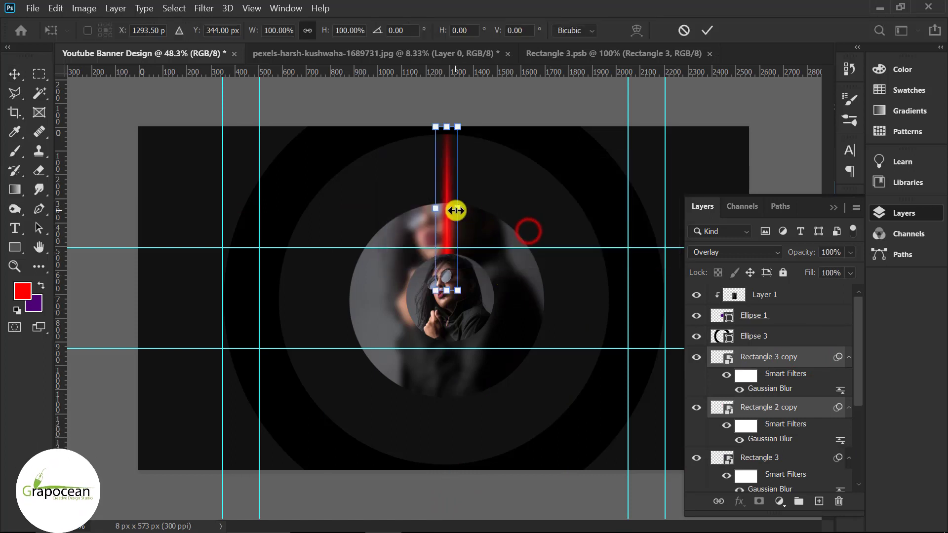
left_click_drag(469, 236, 493, 243)
left_click_drag(541, 165, 579, 198)
- Move the rotated ray copy outward to the portrait's upper-right edge and tilt it further to a diagonal
scroll(472, 272, "up", 3)
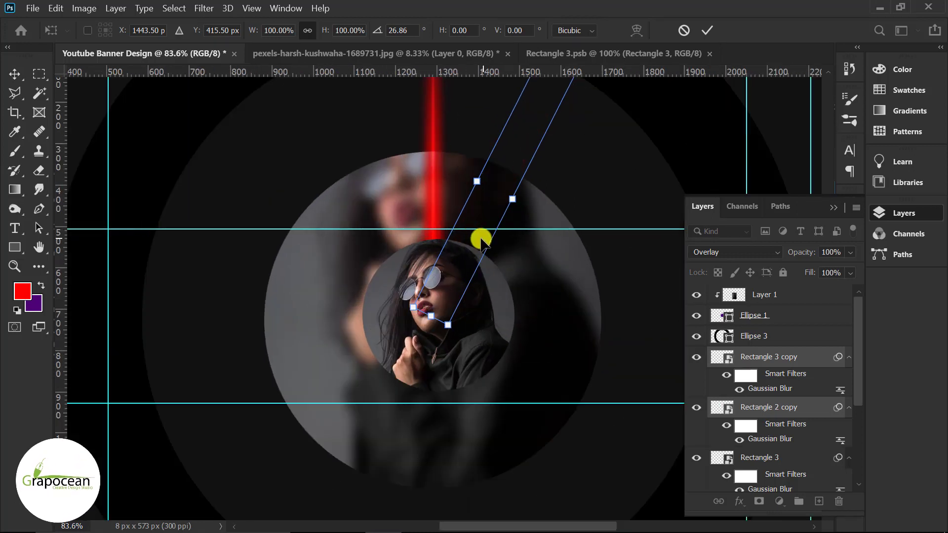
left_click_drag(478, 237, 513, 253)
scroll(509, 265, "down", 3)
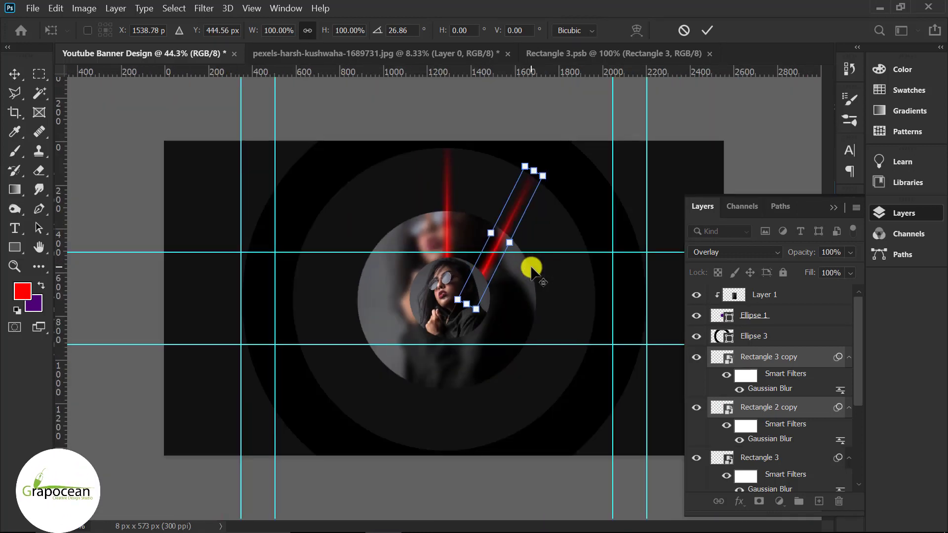
left_click_drag(597, 205, 591, 206)
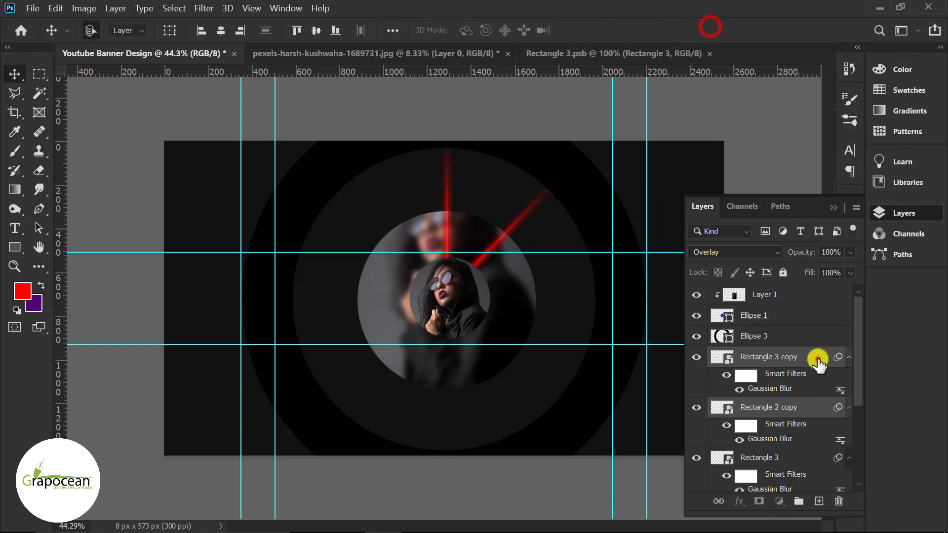
- Duplicate the diagonal ray's two layers, flip the copies horizontally and place them at the portrait's upper-left edge
left_click_drag(819, 359, 818, 501)
key("ctrl+t")
left_click_drag(535, 233, 343, 197)
right_click(414, 214)
left_click(493, 487)
scroll(405, 212, "up", 3)
scroll(410, 249, "down", 3)
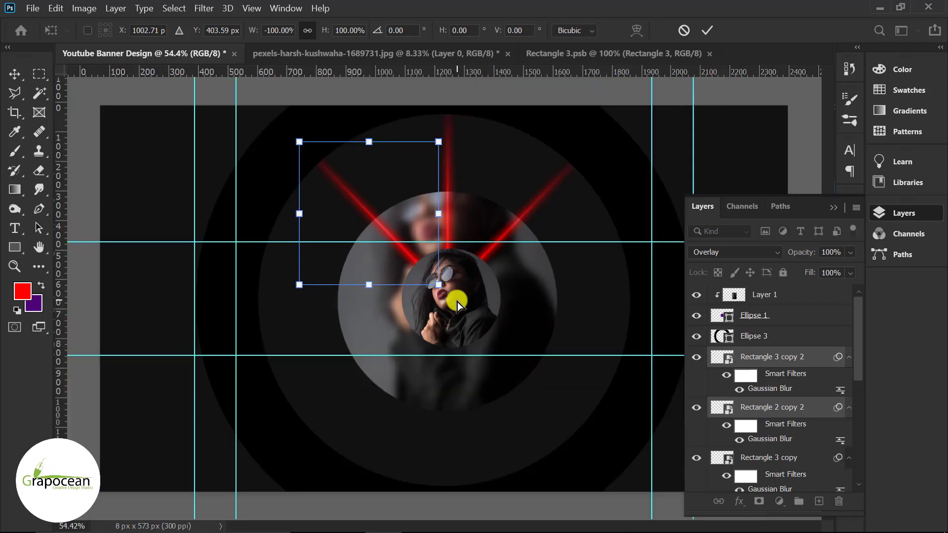
scroll(410, 246, "up", 4)
scroll(556, 193, "down", 3)
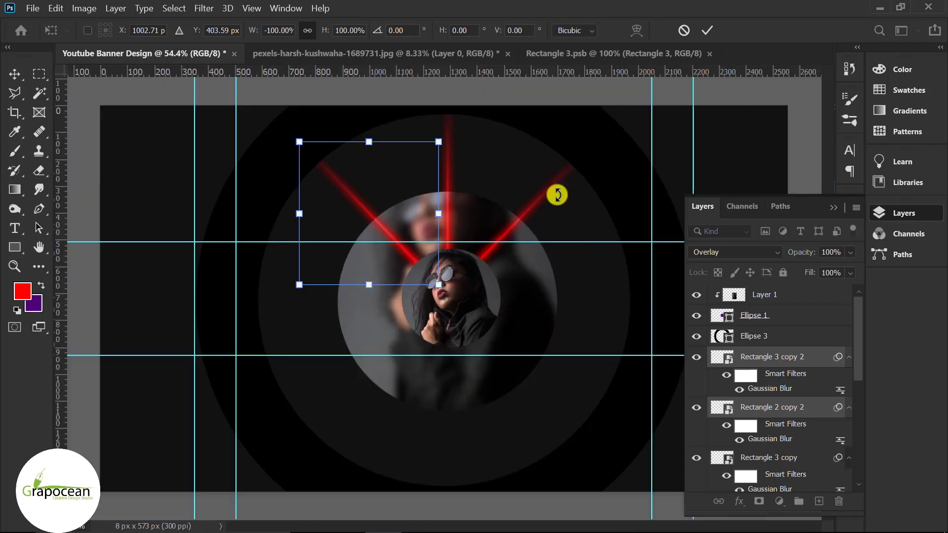
scroll(546, 383, "down", 2)
left_click(707, 30)
- Group all the red ray layers and duplicate the group
left_click(810, 357)
scroll(809, 361, "down", 2)
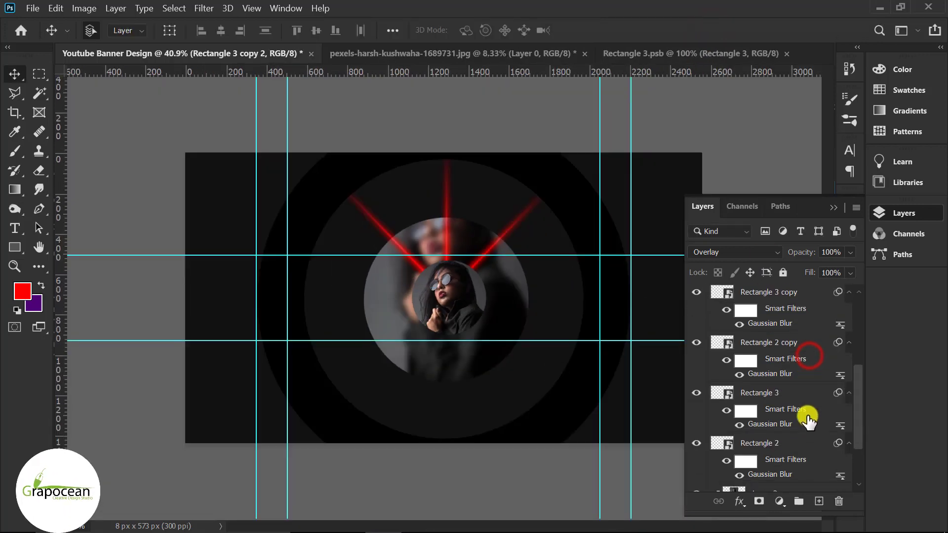
left_click(782, 401, "shift")
key("ctrl+g")
key("ctrl+j")
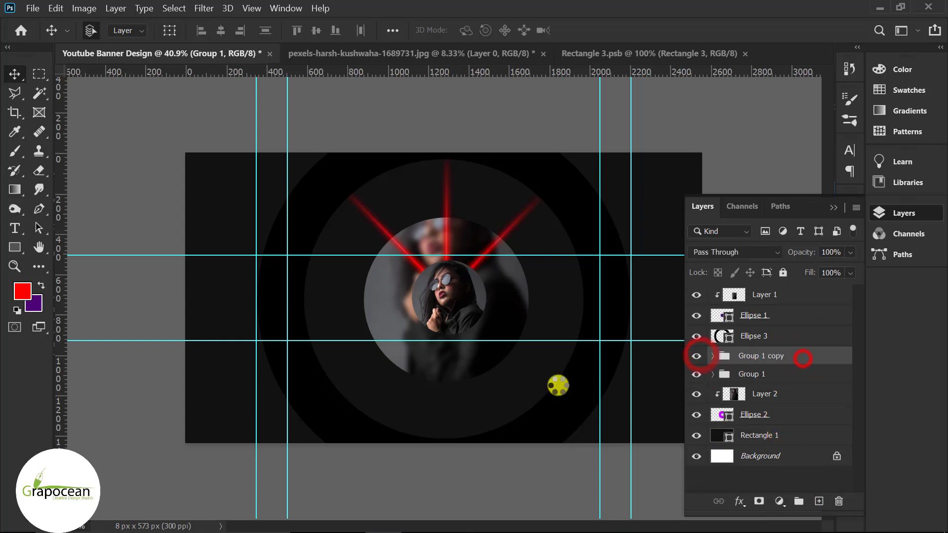
- Turn the duplicated ray group upside down so its three rays fan out below the portrait
key("ctrl+t")
left_click(538, 236)
left_click_drag(440, 153, 430, 437)
left_click(707, 30)
key("ctrl+0")
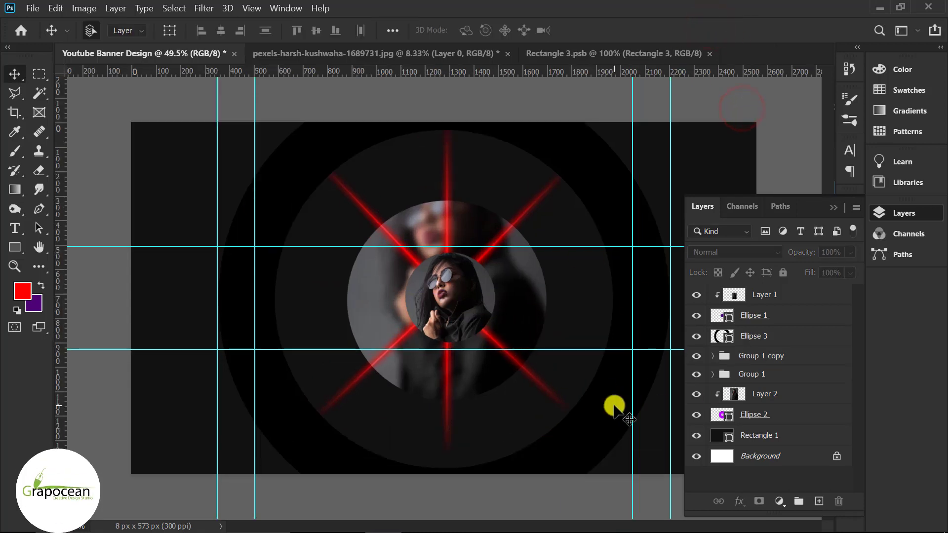
- Duplicate the lower-left ray's two layers in Group 1 copy and rotate them about 43.5° into a horizontal ray left of the portrait
left_click(713, 355)
left_click(769, 375)
left_click(779, 425, "shift")
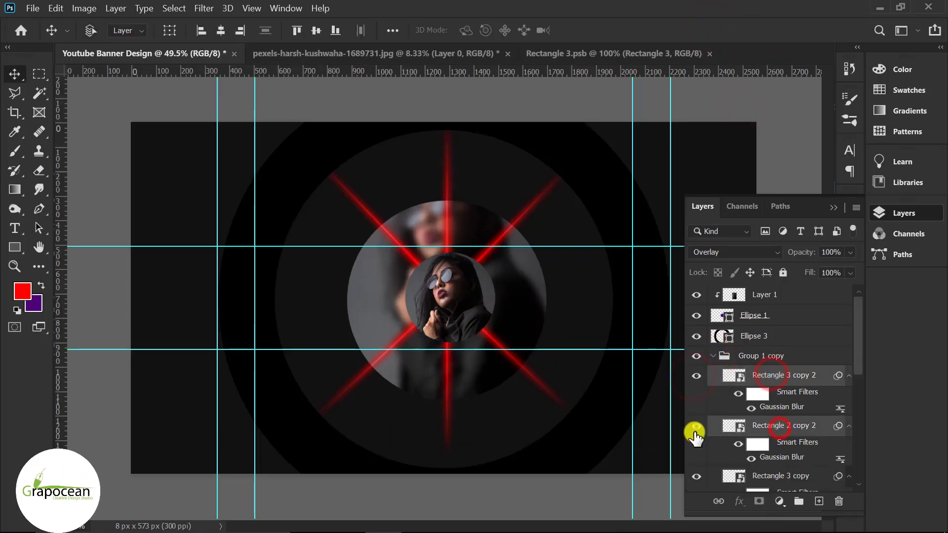
key("ctrl+t")
left_click(539, 229)
left_click_drag(389, 353, 372, 289)
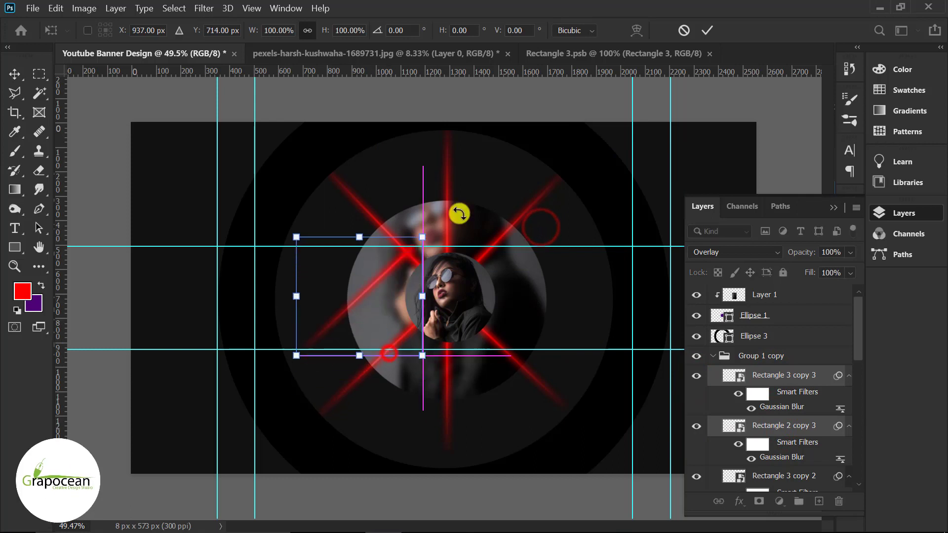
left_click_drag(440, 223, 493, 299)
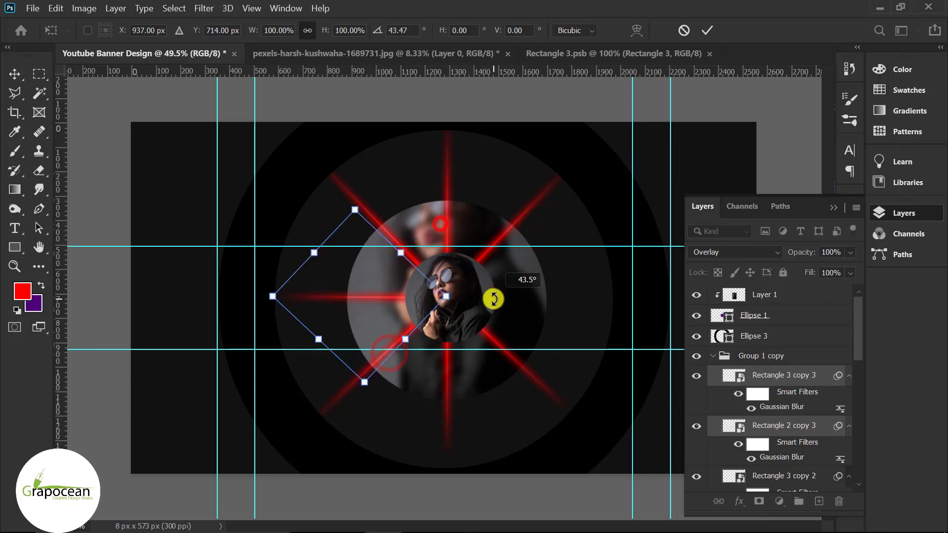
left_click(707, 30)
- Duplicate the upper-left ray's layers, Rectangle 3 copy 2 and Rectangle 2 copy 2, inside Group 1
left_click(712, 355)
left_click(712, 373)
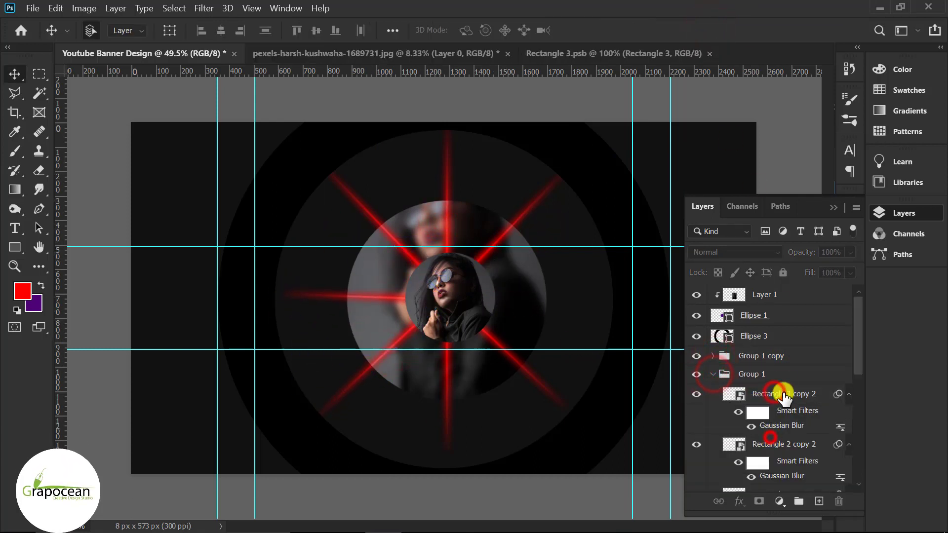
left_click(781, 393)
left_click(778, 443, "shift")
left_click_drag(822, 393, 819, 501)
- Move the new ray copy to the right of the portrait and rotate it to horizontal, pointing outward
key("ctrl+t")
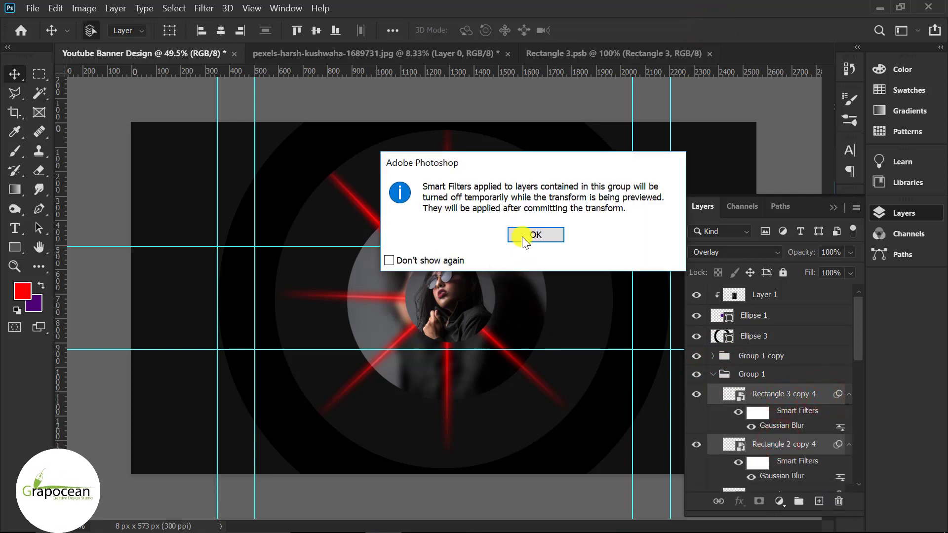
left_click(522, 236)
left_click_drag(408, 248, 402, 260)
left_click_drag(384, 216, 512, 269)
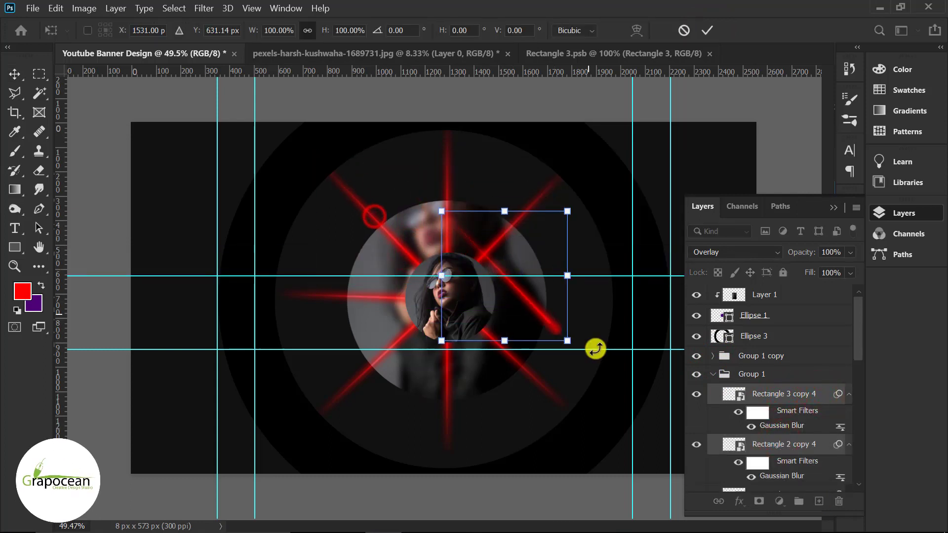
left_click_drag(594, 347, 324, 258)
left_click_drag(580, 305, 569, 328)
left_click(708, 30)
scroll(496, 363, "down", 2)
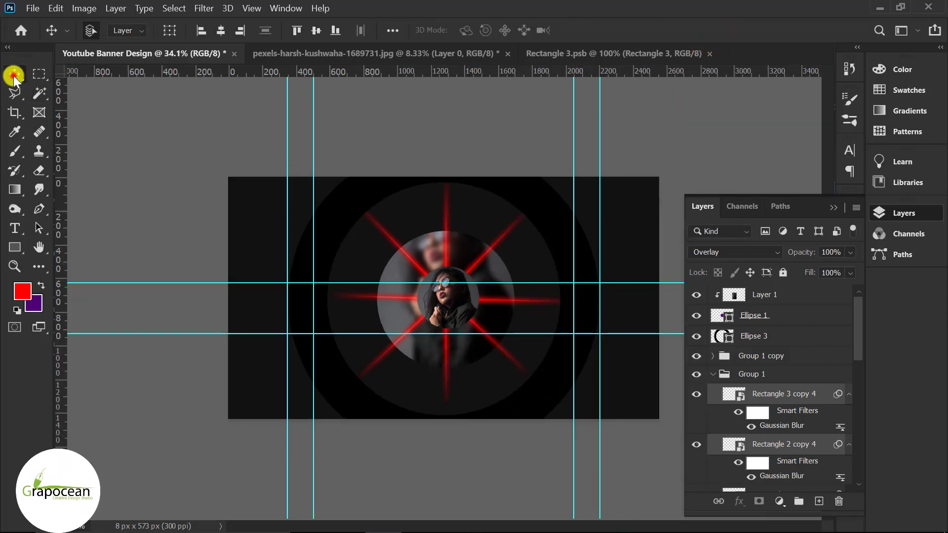
- Create a new layer directly above the dark Rectangle 1 background and activate the Brush tool
left_click(140, 216)
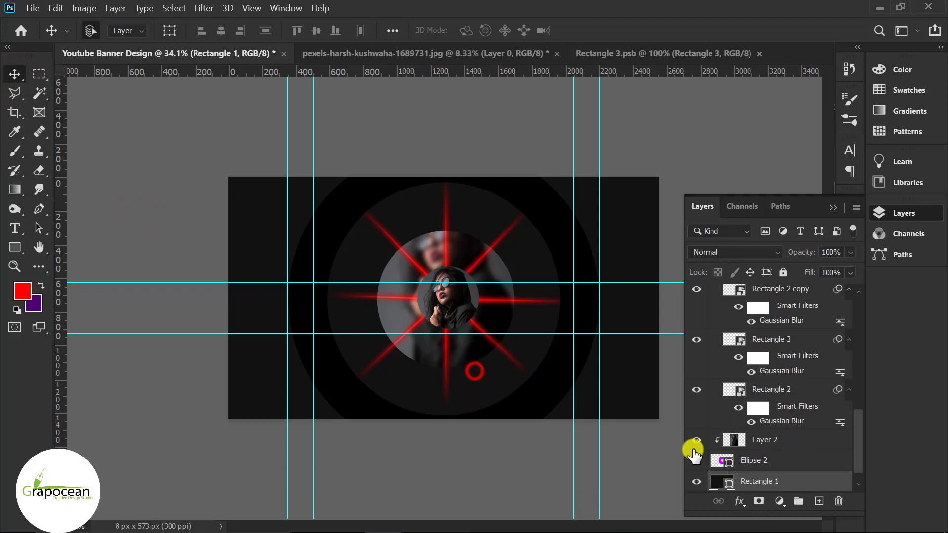
left_click(819, 501)
left_click(15, 150)
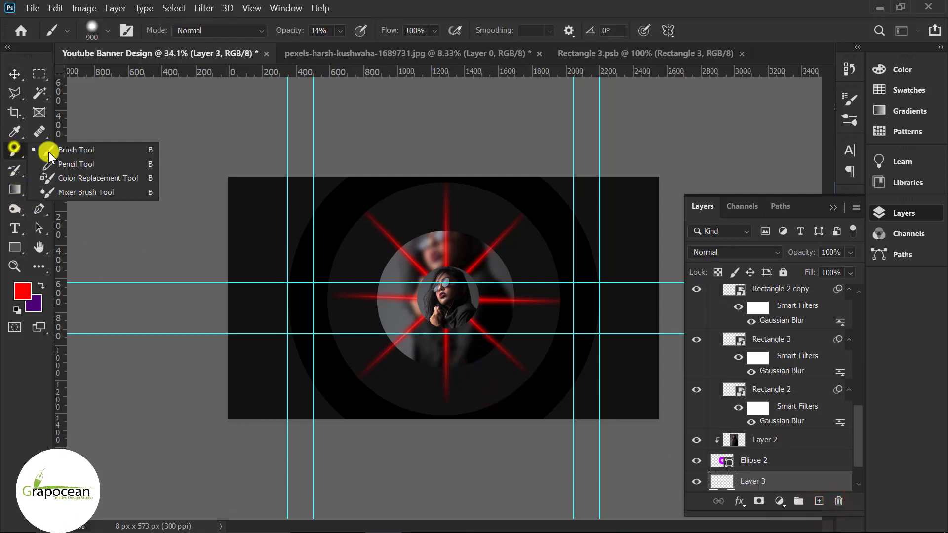
left_click(400, 245)
left_click(507, 357)
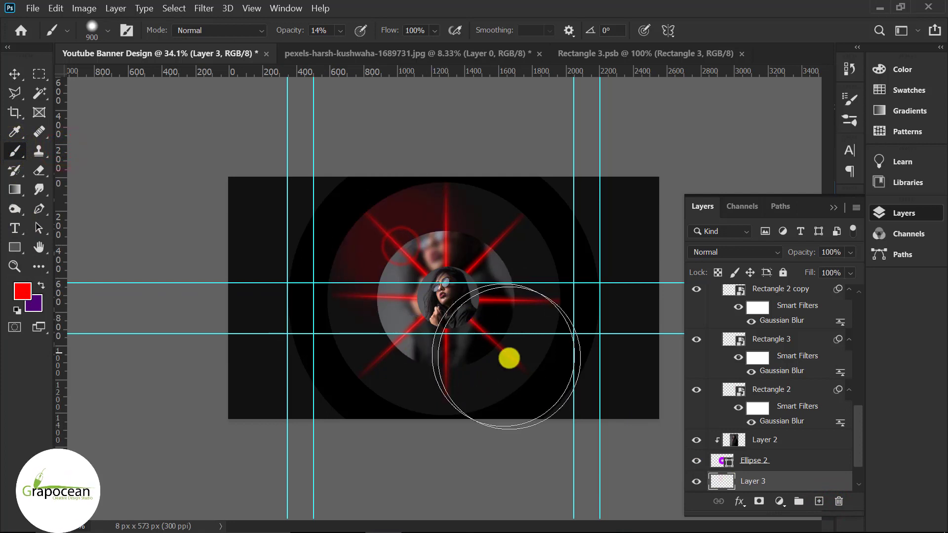
left_click(373, 369)
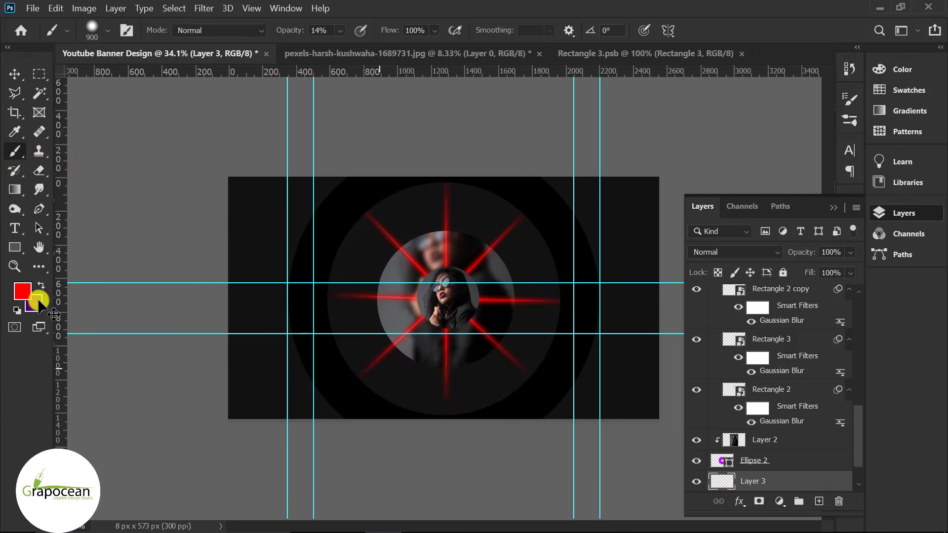
- Set the foreground colour to a light salmon tone and dab a faint 900 px glow at 14% opacity behind the portrait's upper-left side
left_click(20, 291)
left_click_drag(544, 240, 493, 345)
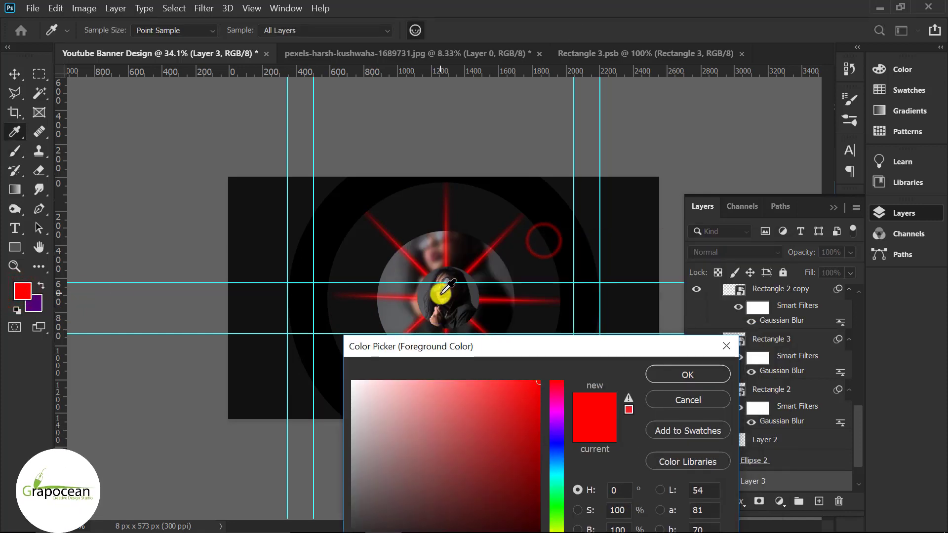
left_click(396, 262)
left_click(687, 373)
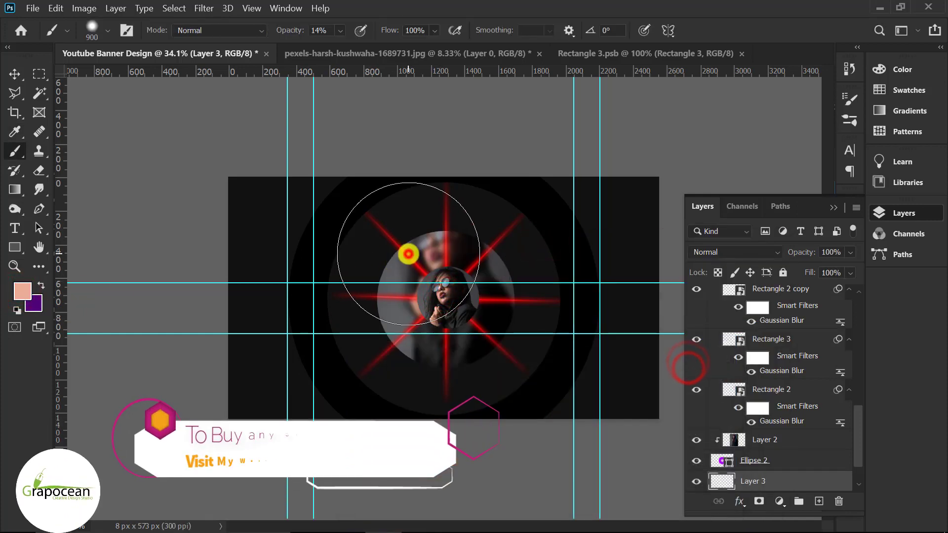
left_click(409, 254)
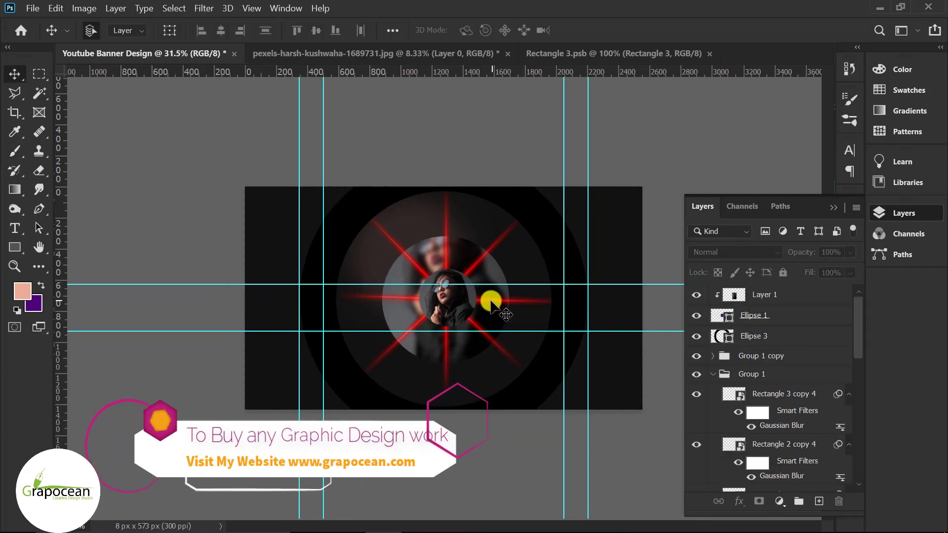
- Add a new layer above the blurred ring photo, Layer 2, and set the brush colour to bright red
left_click(491, 311)
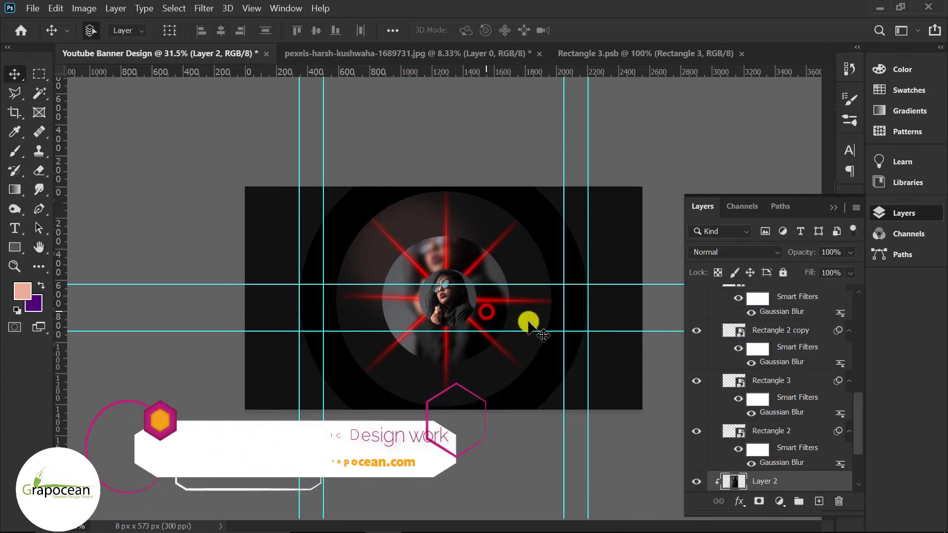
left_click(821, 502)
left_click_drag(21, 152, 70, 149)
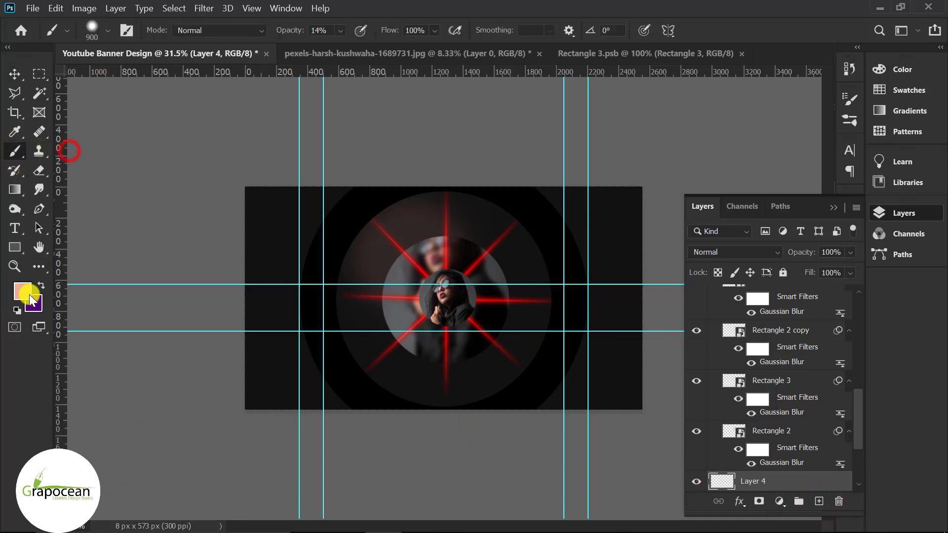
left_click(28, 296)
left_click_drag(556, 283, 543, 275)
left_click(716, 266)
- Paint a red glow centred behind the portrait with the 900 px brush at 100% opacity and set its layer to Soft Light
left_click(446, 299)
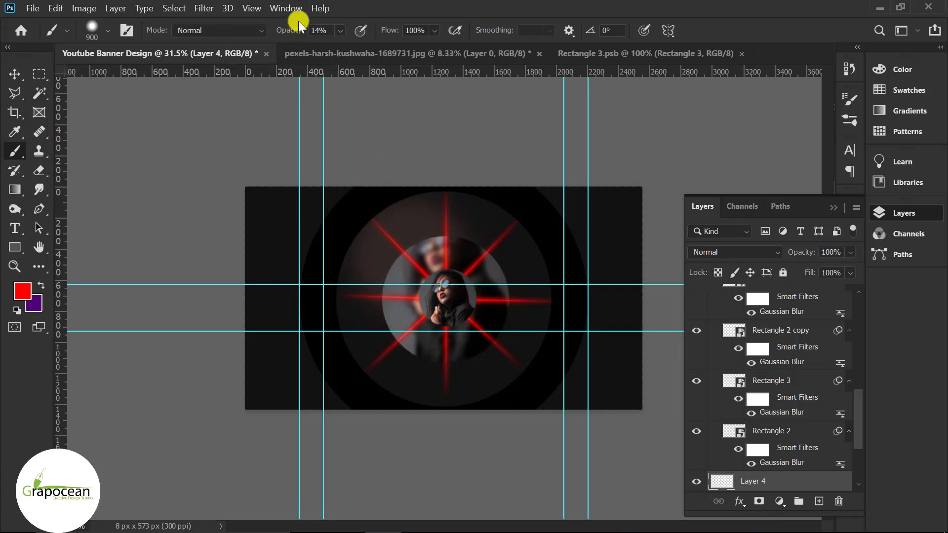
left_click(449, 300)
key("ctrl+z")
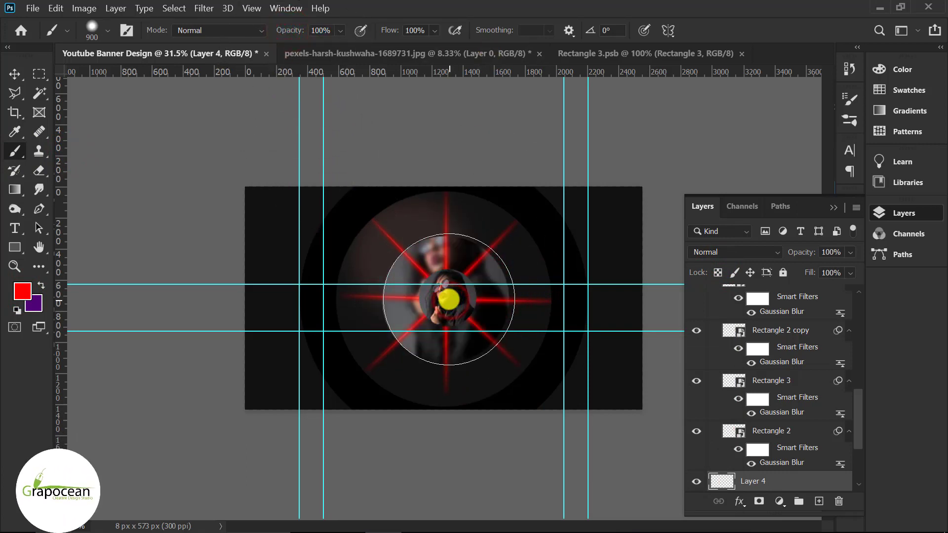
left_click_drag(445, 297, 467, 309)
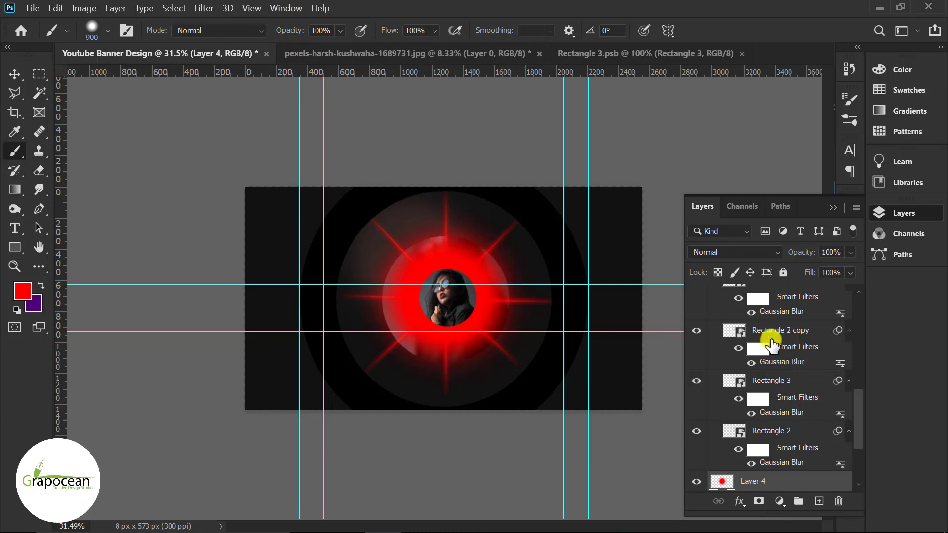
left_click(765, 252)
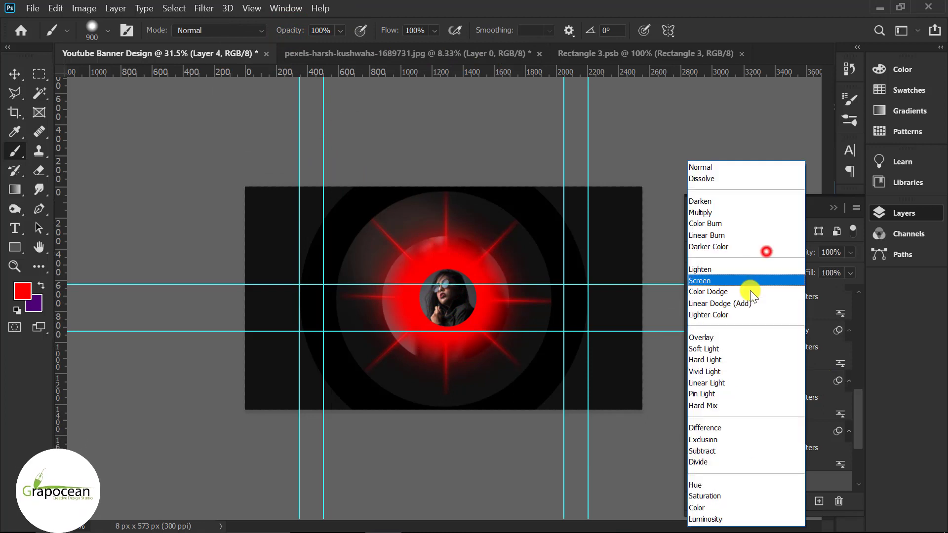
left_click(751, 350)
- Shrink the soft brush to well below 400 px
scroll(445, 302, "up", 2)
key("bracketleft")
key("bracketleft")
key("bracketleft")
key("bracketleft")
key("bracketleft")
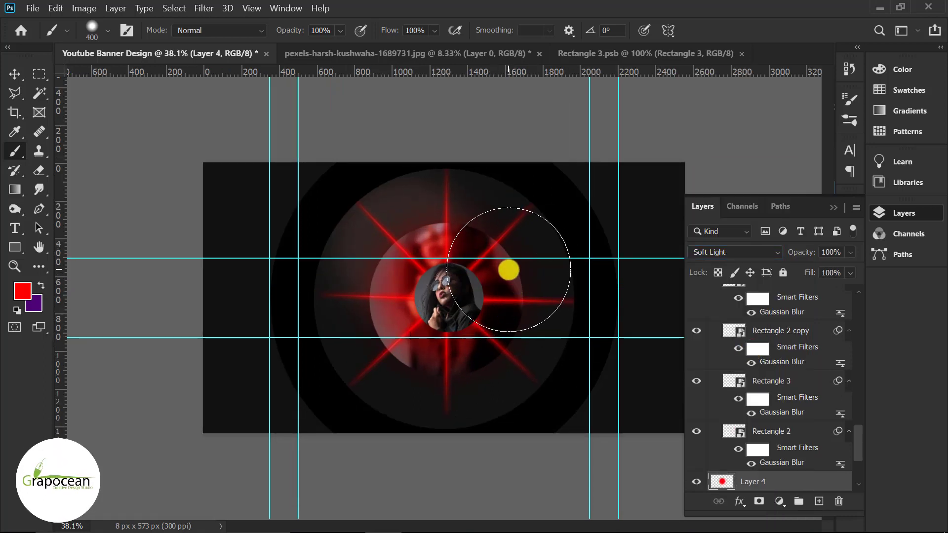
key("bracketleft")
key("bracketleft")
key("bracketleft")
key("bracketleft")
key("bracketleft")
- Add a new empty layer above the portrait photo, Layer 1, at the top of the layer stack
left_click(10, 71)
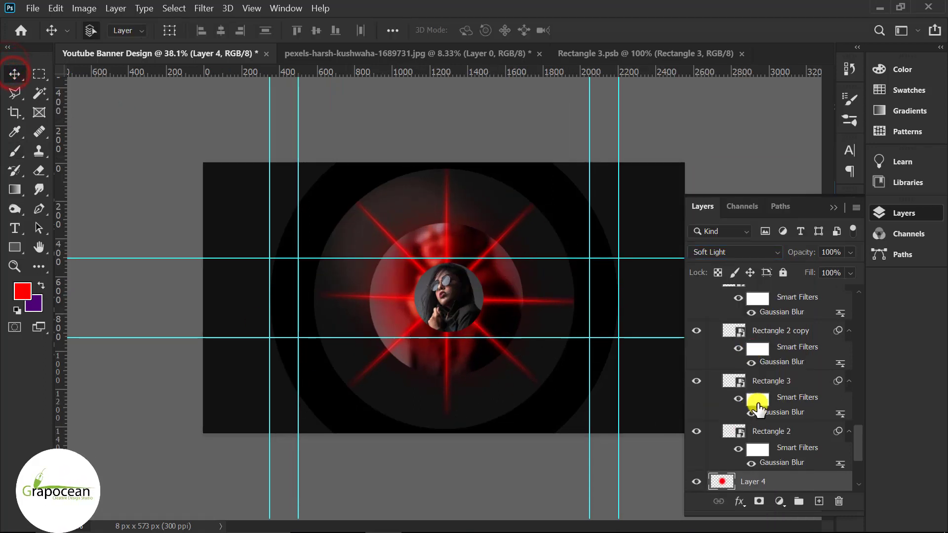
scroll(757, 407, "up", 10)
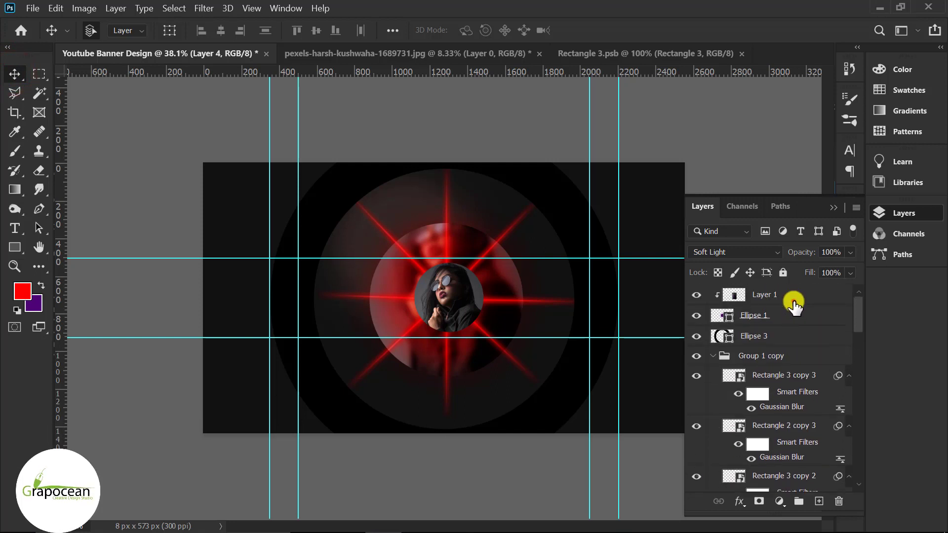
left_click(791, 299)
left_click(818, 501)
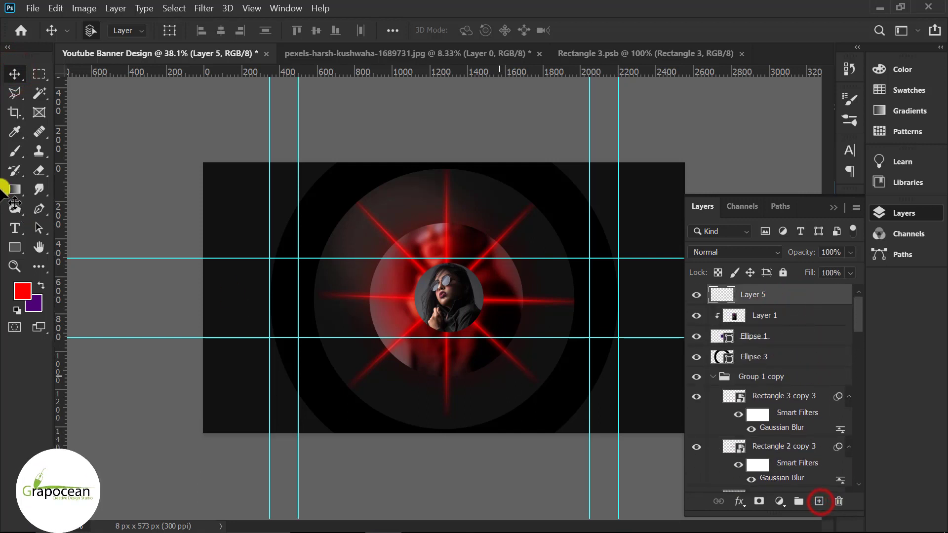
- Switch to the Brush tool and set its foreground colour to white
right_click(15, 151)
left_click(74, 149)
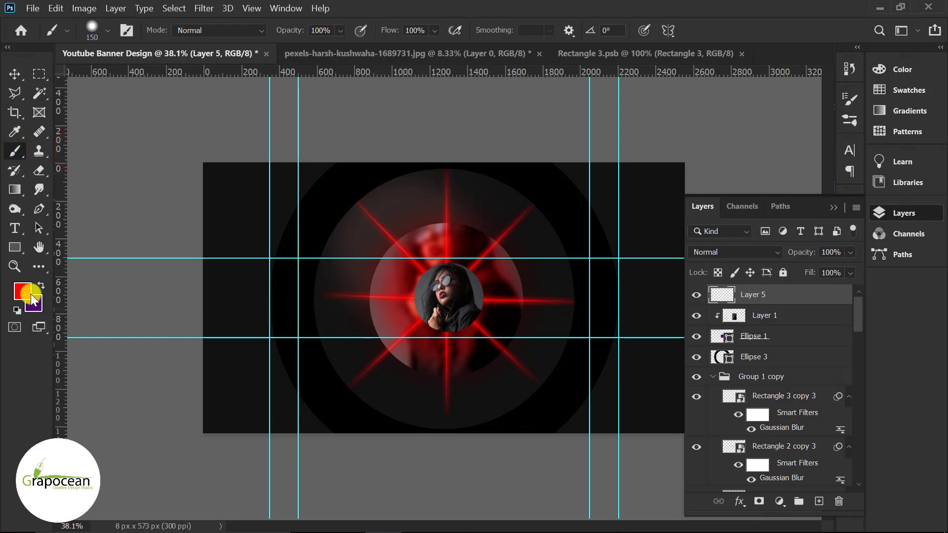
left_click(19, 289)
left_click_drag(408, 314, 350, 274)
left_click(711, 270)
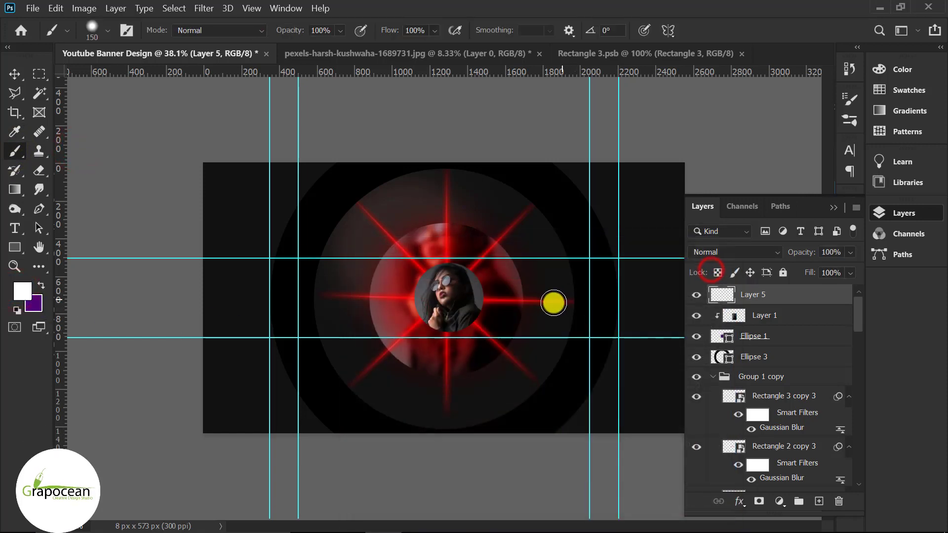
- Move the new layer below the portrait circle, Ellipse 1, and paint a straight diagonal white stroke across the black ring's upper-right part
scroll(534, 272, "up", 4)
key("ctrl+[")
key("ctrl+[")
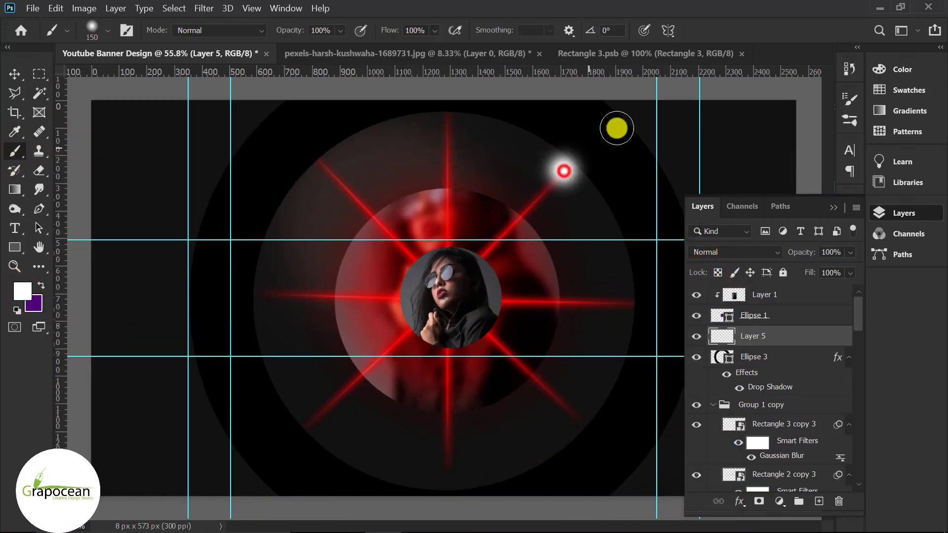
left_click(628, 113, "shift")
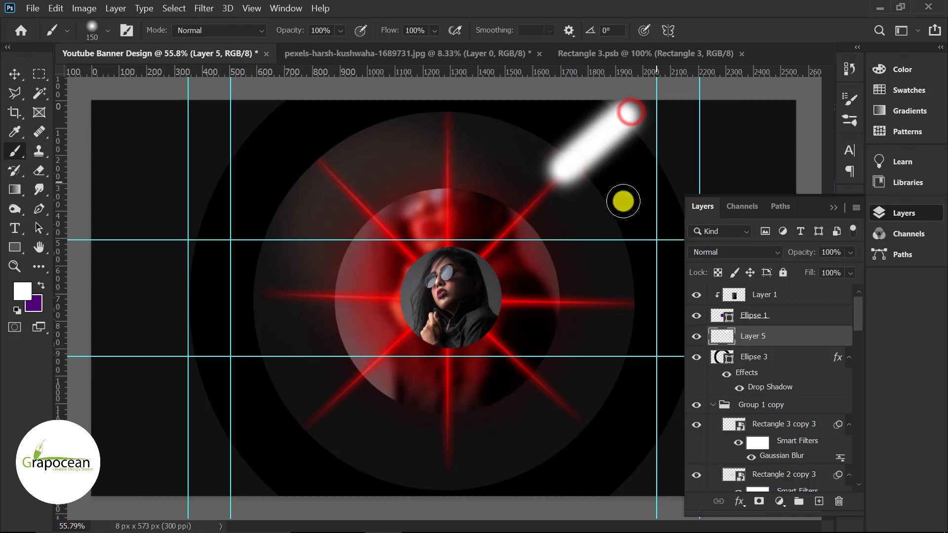
- Clip the white stroke layer to the black ring, Ellipse 3, and lower its opacity to 38%
right_click(785, 341)
left_click(660, 294)
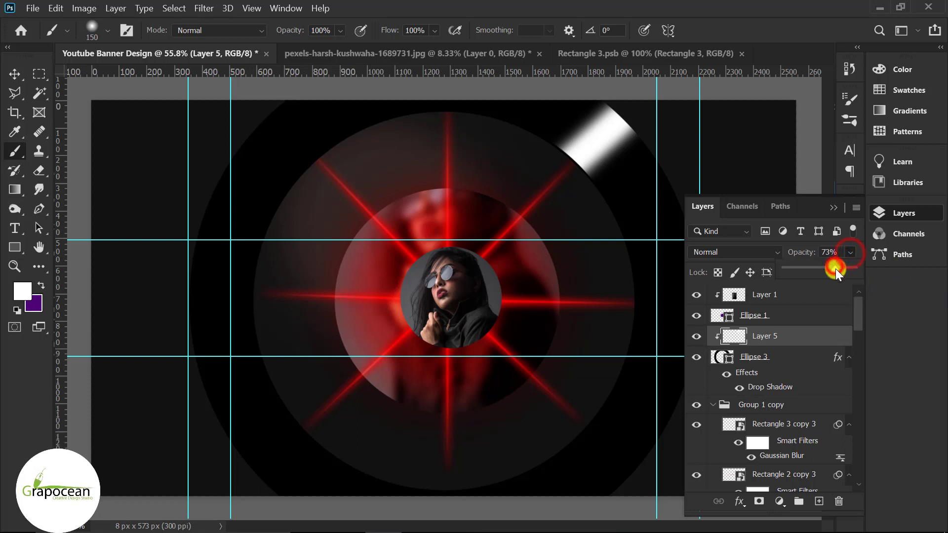
left_click_drag(835, 269, 819, 268)
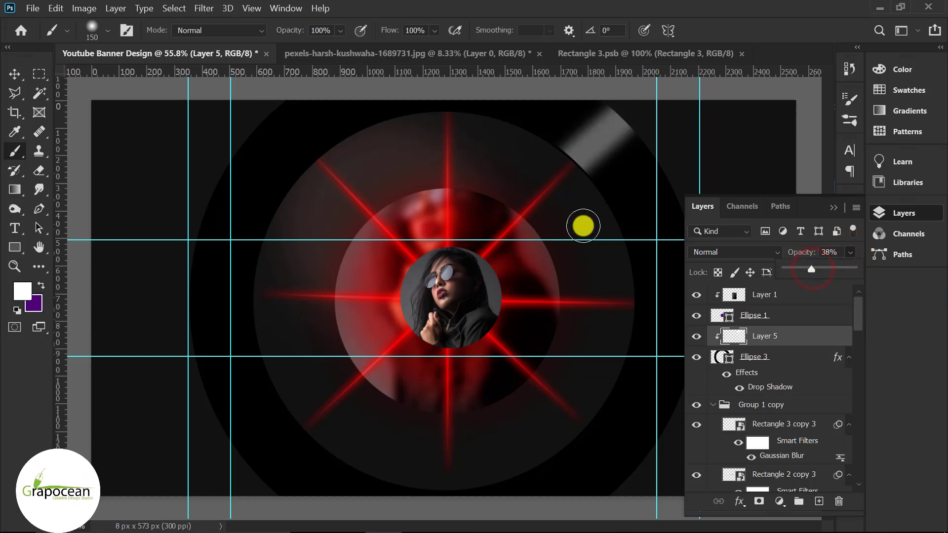
- Duplicate the white highlight layer and move the copy to the diagonally opposite, lower-left part of the black ring
left_click(14, 74)
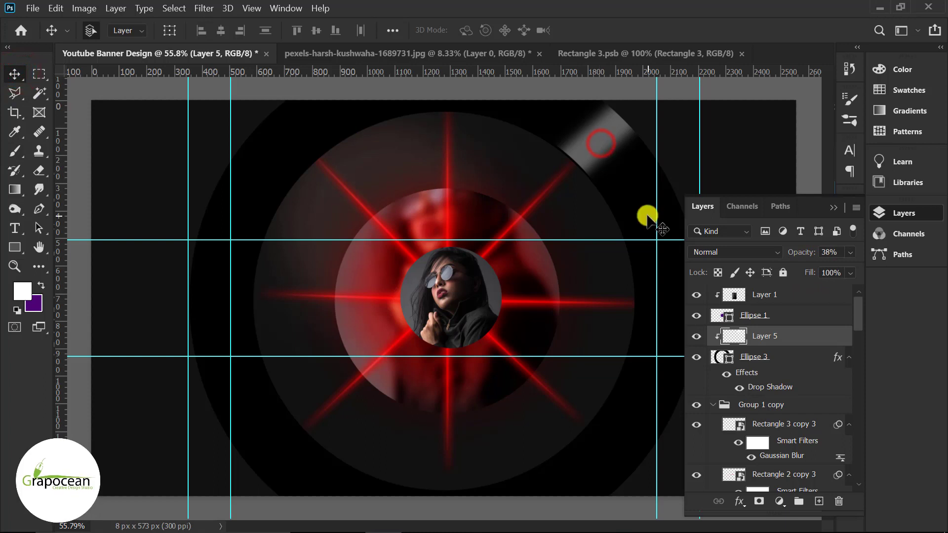
key("ctrl+j")
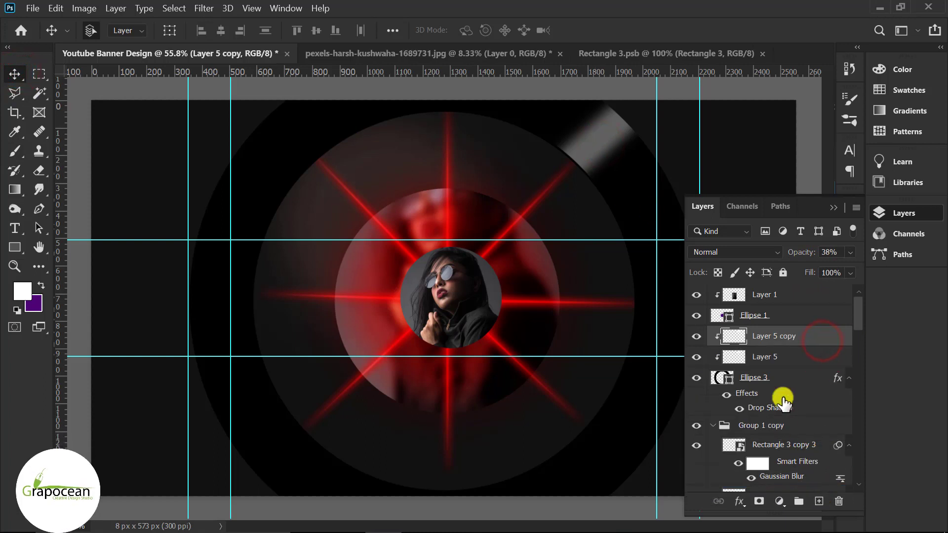
left_click_drag(592, 154, 273, 467)
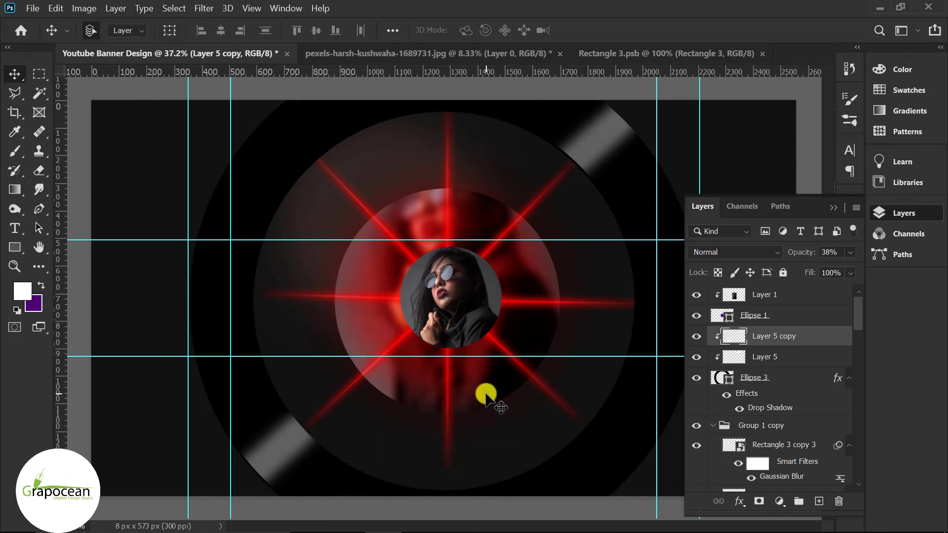
scroll(473, 385, "down", 3)
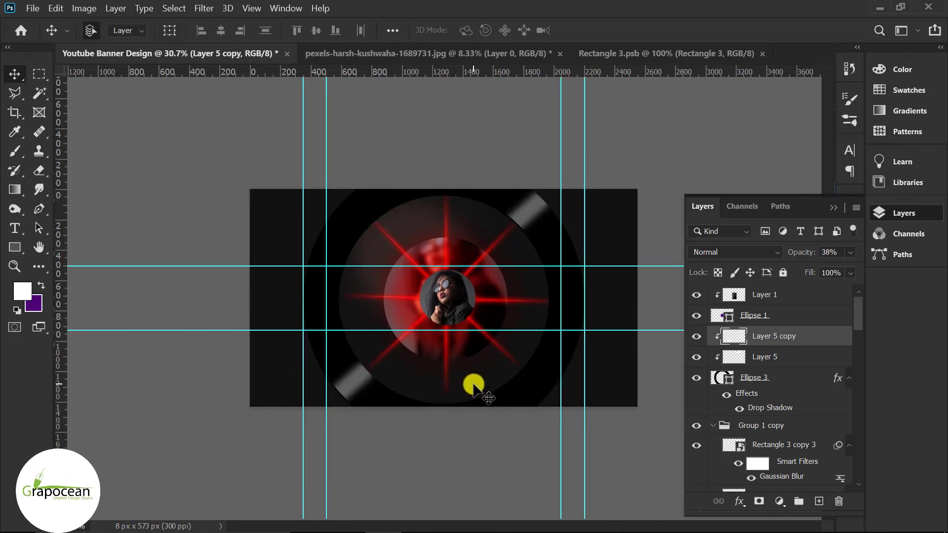
- Duplicate both ring highlight layers together and rotate the copies by -90° onto the other diagonal
left_click(780, 358, "shift")
key("ctrl+j")
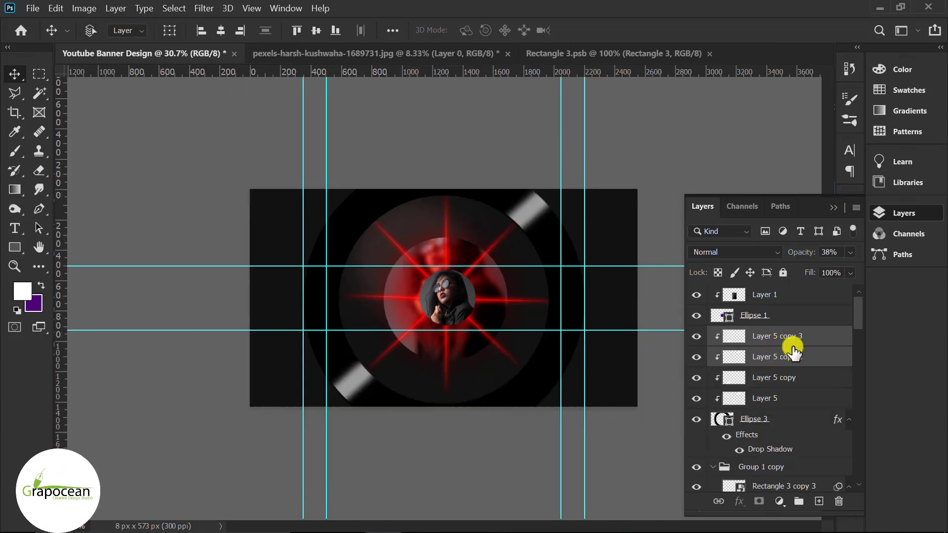
key("ctrl+t")
left_click_drag(592, 458, 548, 175)
left_click_drag(526, 398, 537, 392)
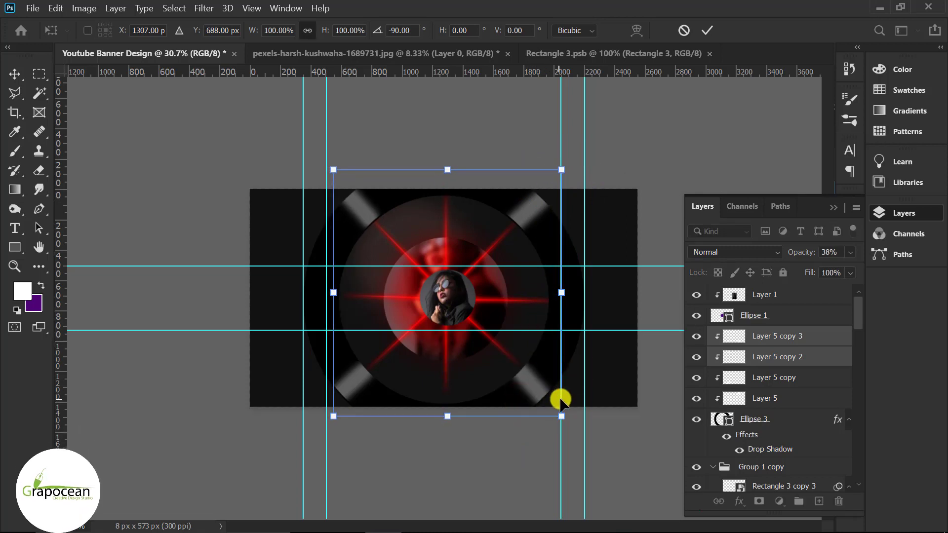
left_click(706, 30)
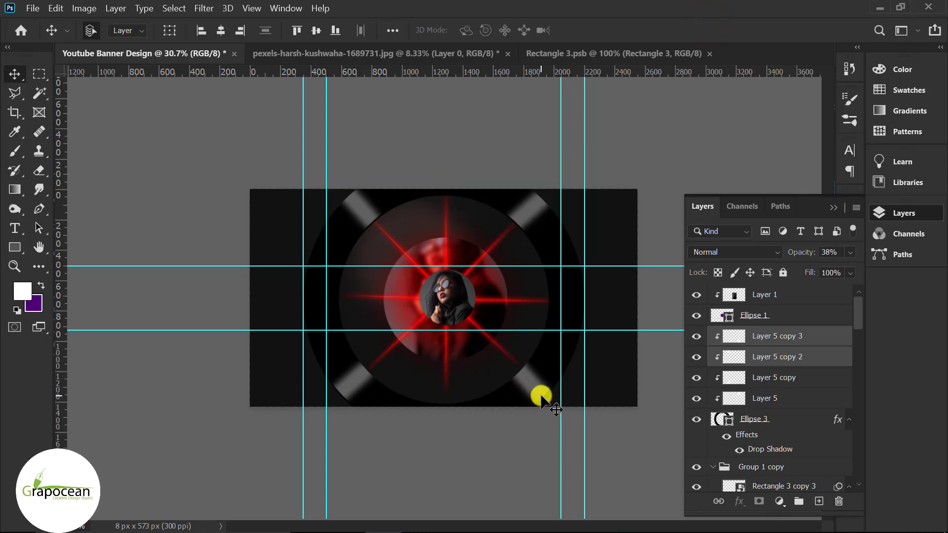
- Duplicate the rotated highlight pair, rotate the new copies by -45° onto the ring's horizontal axis, and deselect the layers
left_click_drag(826, 355, 819, 500)
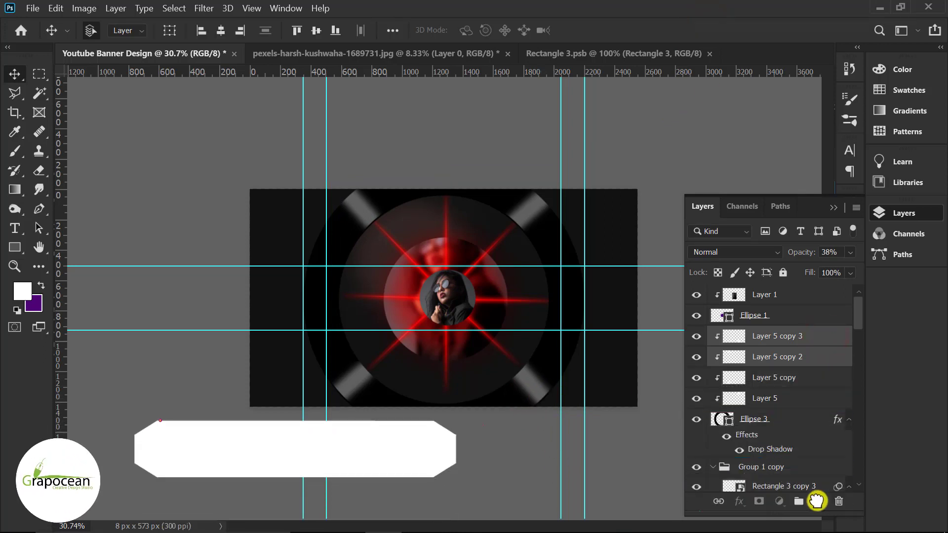
key("ctrl+t")
left_click_drag(599, 454, 631, 311)
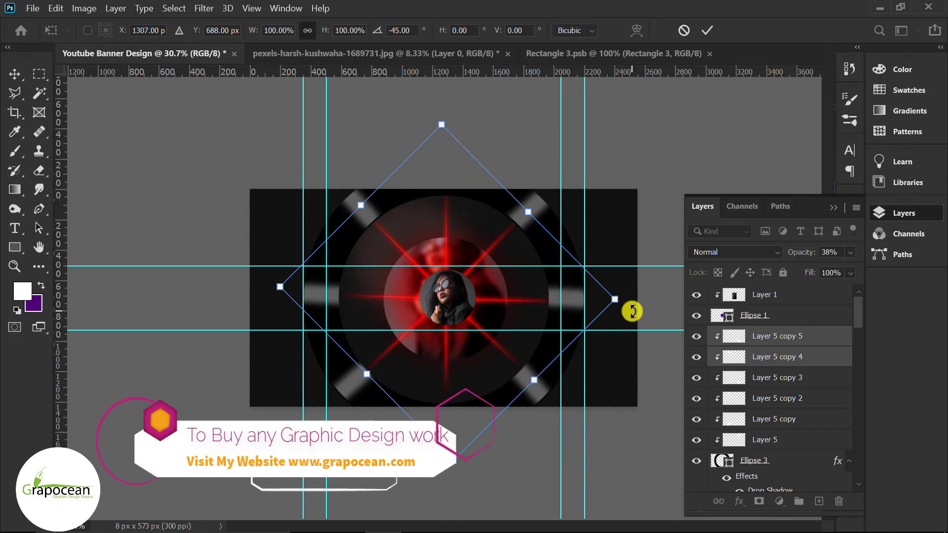
left_click(709, 31)
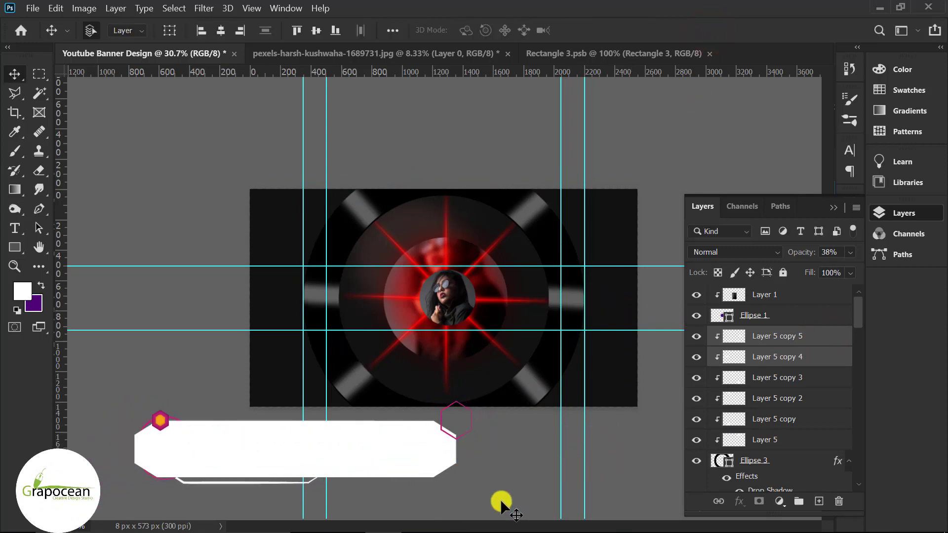
left_click(14, 73)
left_click(135, 161)
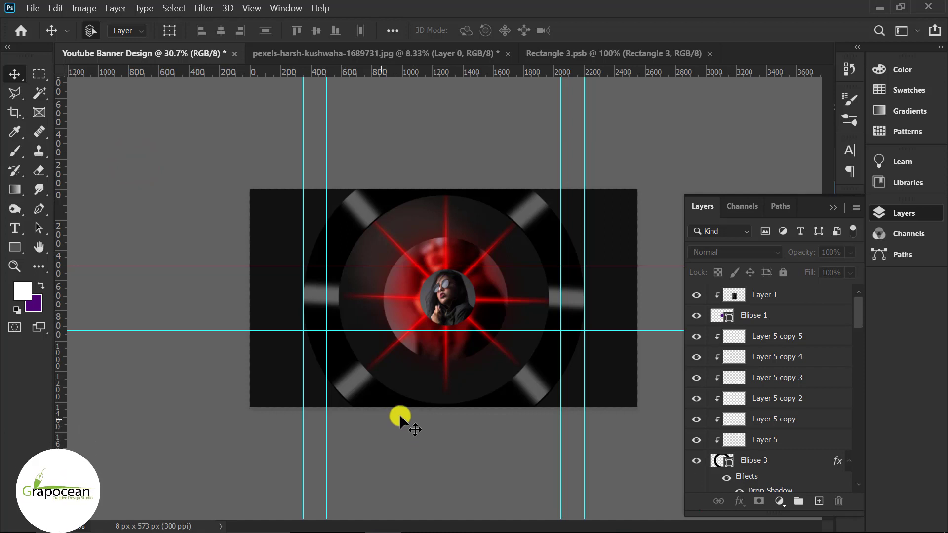
scroll(413, 405, "up", 1)
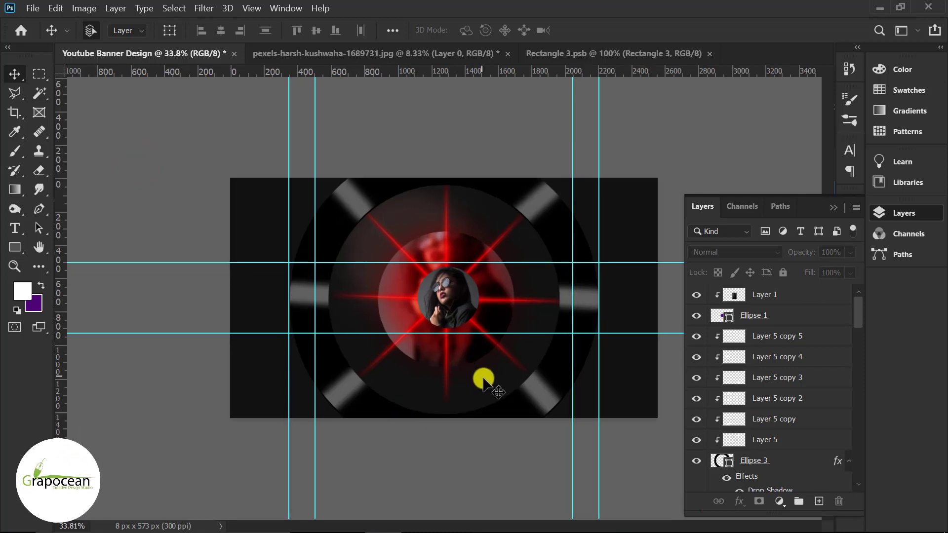
- Copy the portrait photo from pexels-harsh-kushwaha-1689731.jpg into the banner document and place its layer directly above Rectangle 1
left_click(615, 45)
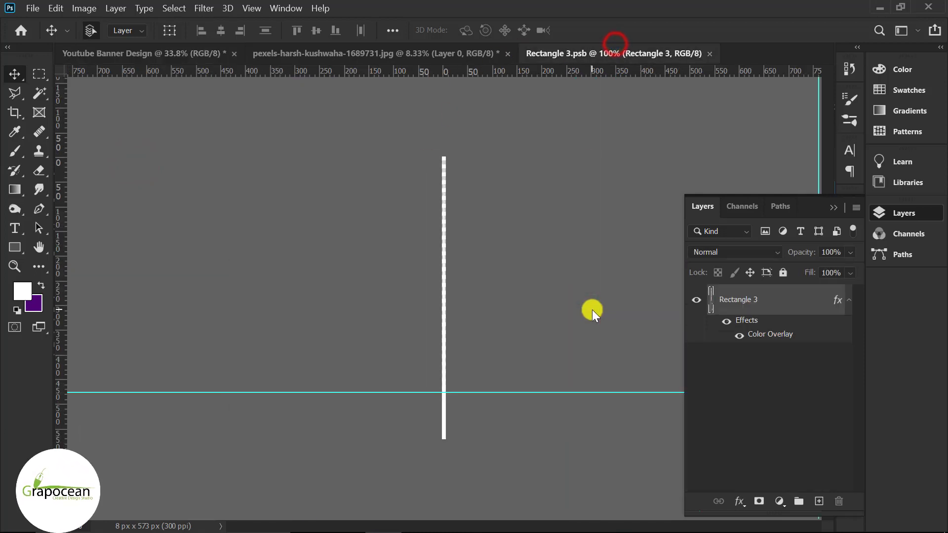
left_click(407, 56)
left_click_drag(408, 201, 540, 371)
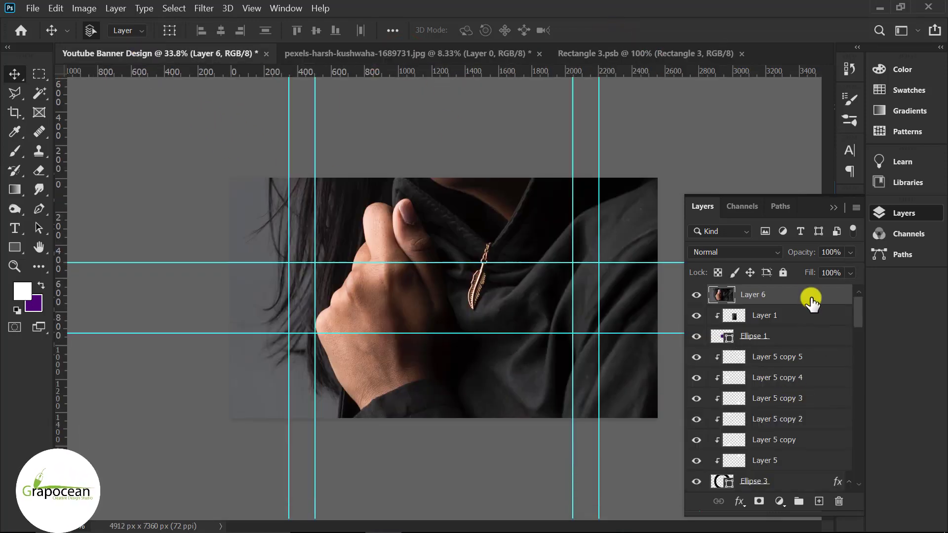
left_click_drag(807, 292, 795, 445)
- Scale the background photo, Layer 6, to 47.64% and reposition it behind the rings over most of the banner
key("ctrl+minus")
key("ctrl+minus")
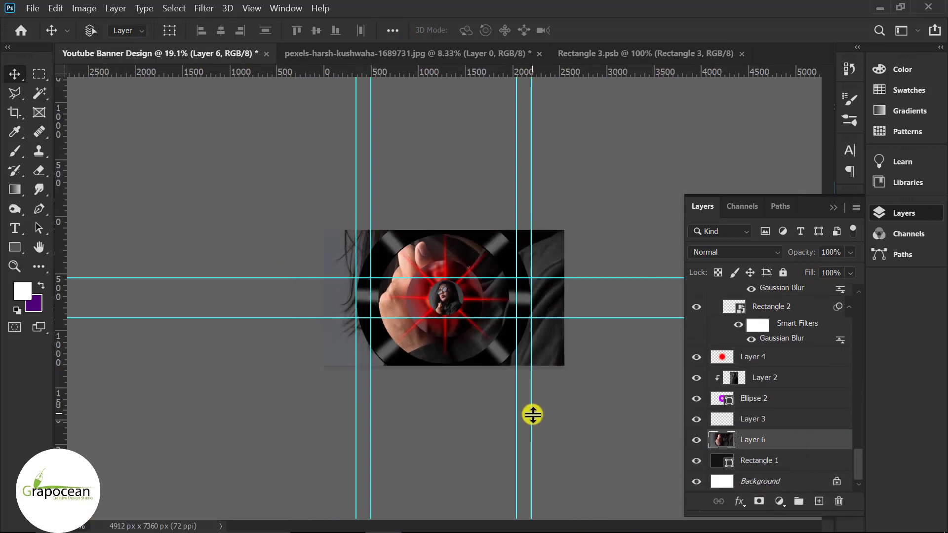
key("ctrl+t")
key("ctrl+minus")
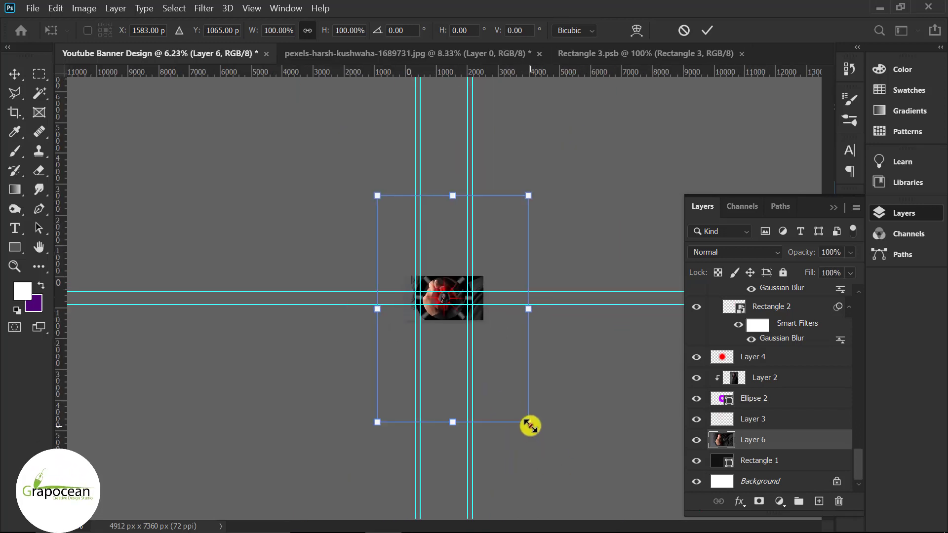
left_click_drag(528, 423, 488, 362)
scroll(438, 337, "up", 9)
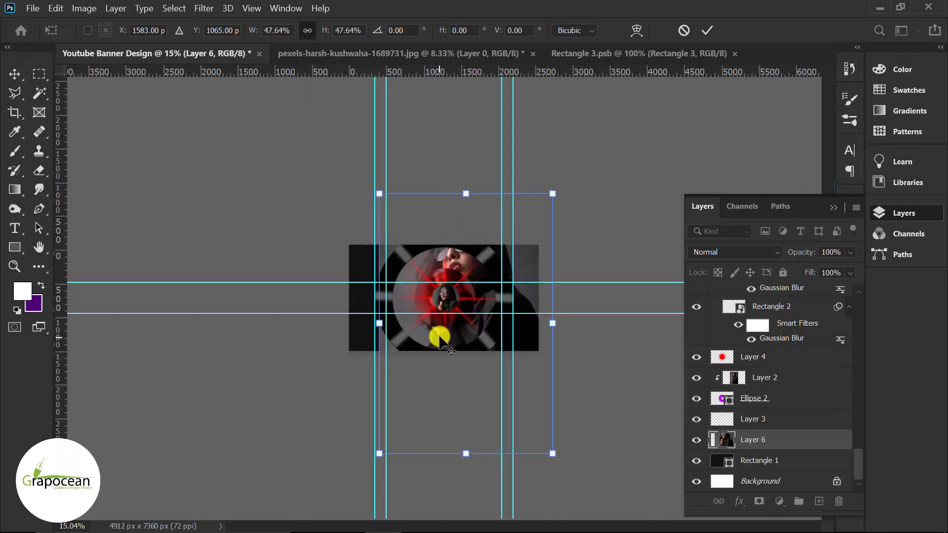
left_click_drag(413, 419, 416, 419)
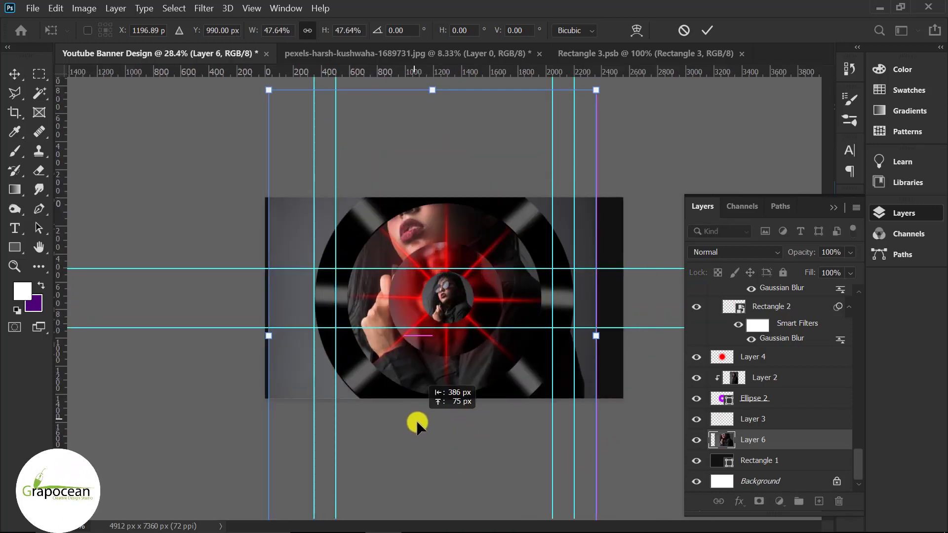
left_click(713, 31)
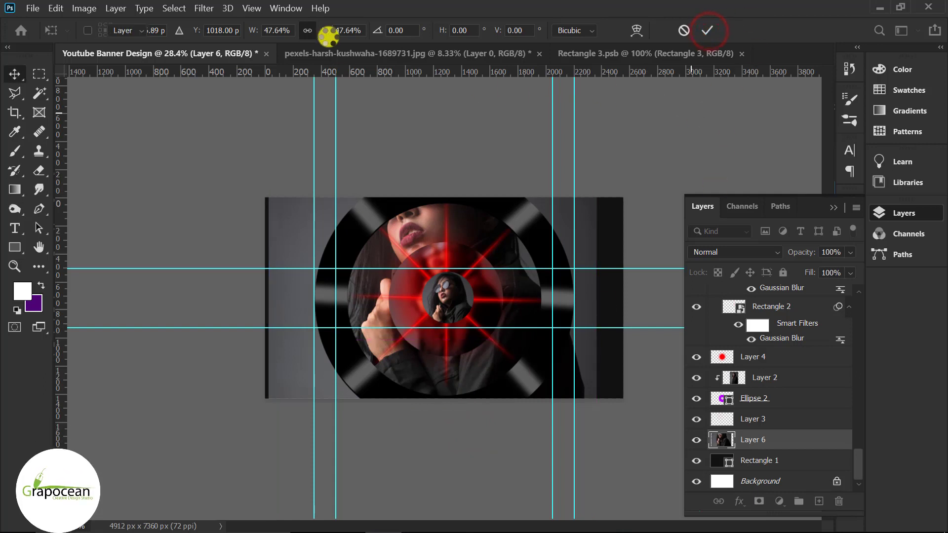
- Apply a Gaussian Blur with a radius of 27.7 pixels to the background photo, Layer 6
left_click(204, 8)
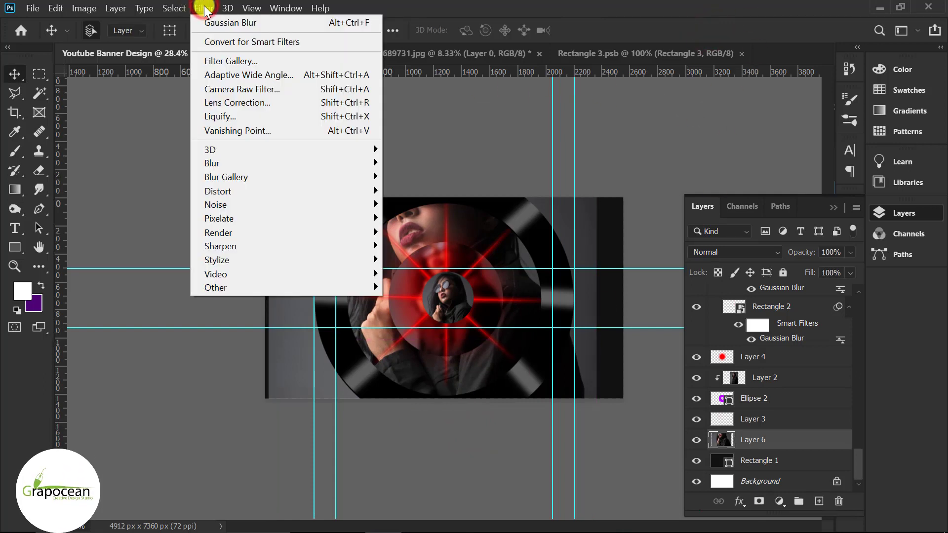
mouse_move(321, 162)
left_click(472, 219)
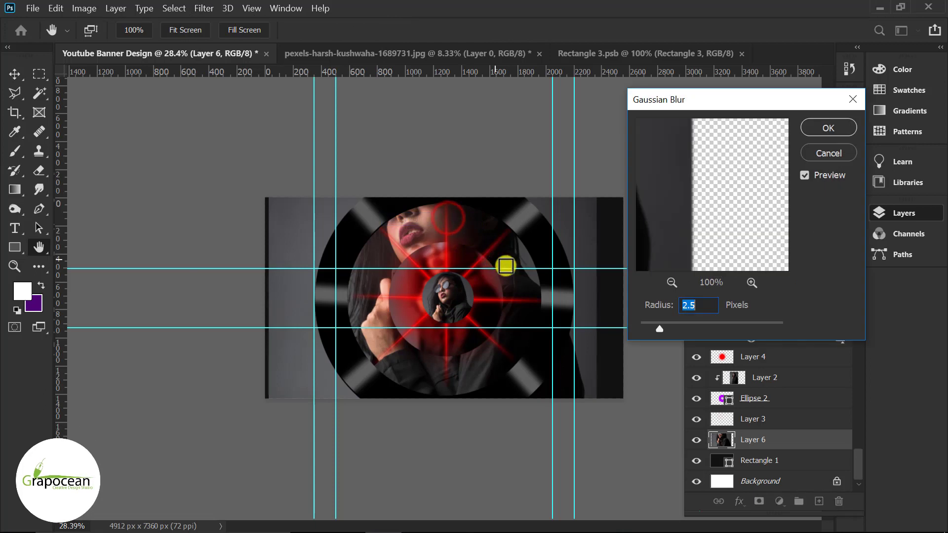
left_click(697, 322)
left_click(752, 329)
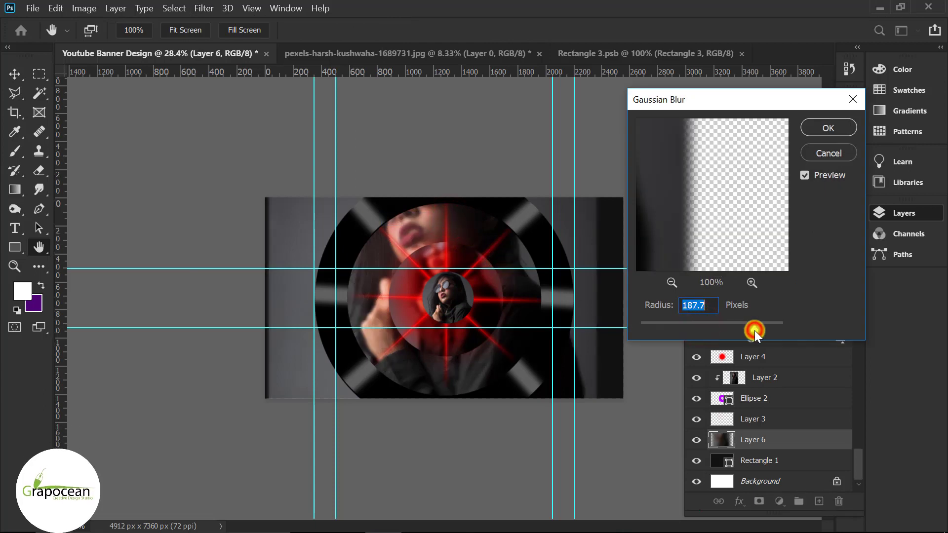
left_click_drag(754, 330, 721, 327)
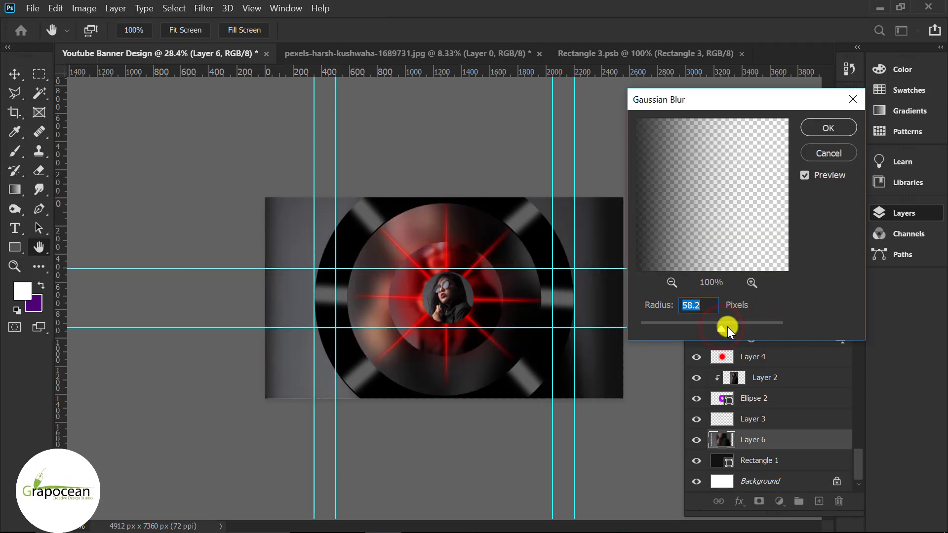
left_click(731, 325)
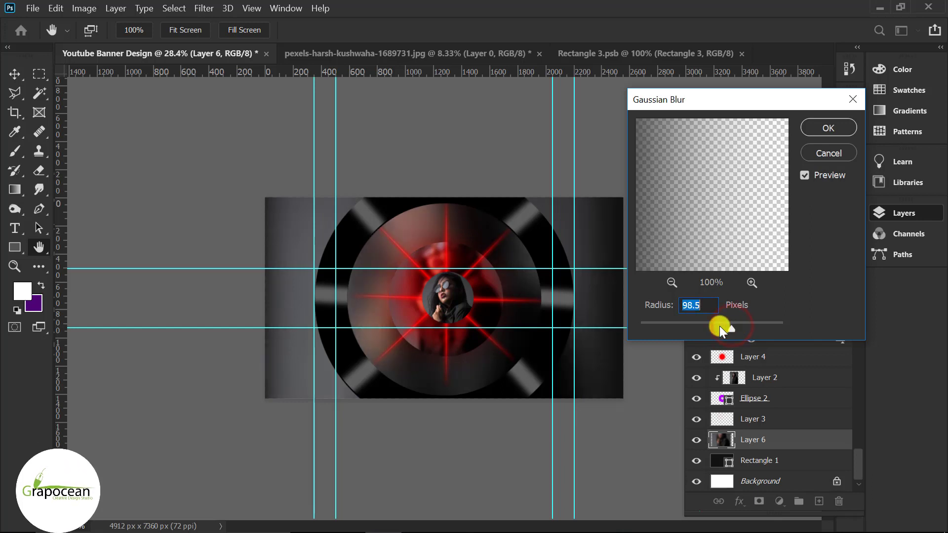
left_click(715, 327)
mouse_move(710, 329)
left_mouse_down()
mouse_move(692, 325)
mouse_move(708, 324)
left_mouse_up()
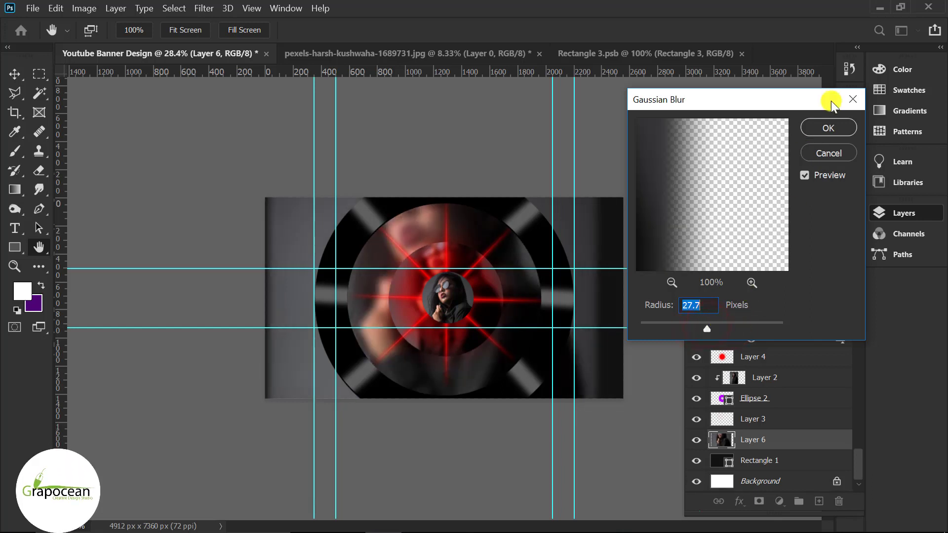
left_click(827, 127)
- Lower the blurred background photo's opacity to 30%
left_click(847, 121)
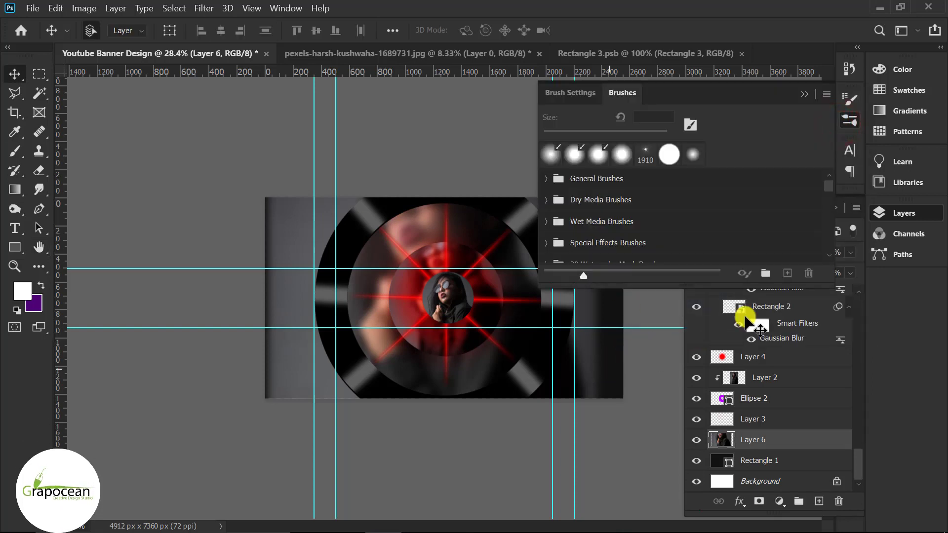
left_click(802, 93)
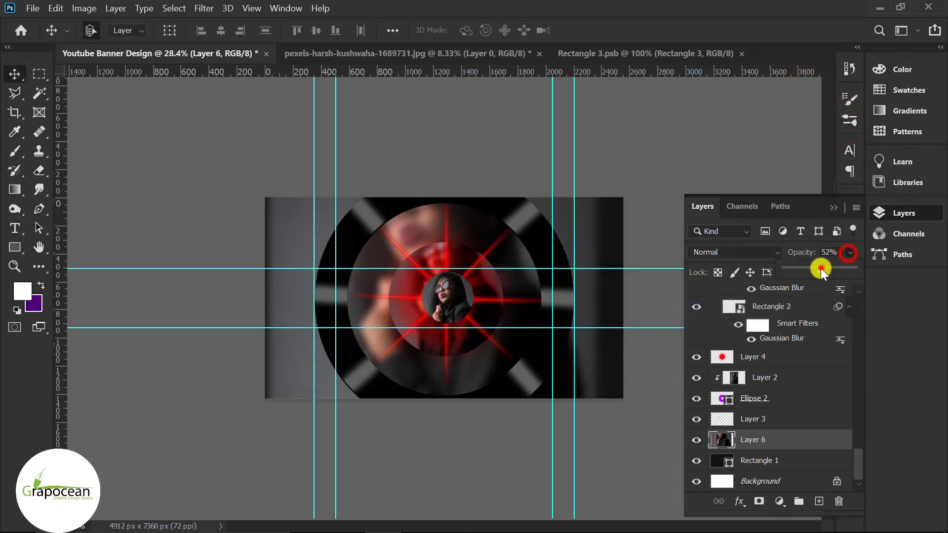
left_click_drag(820, 268, 804, 268)
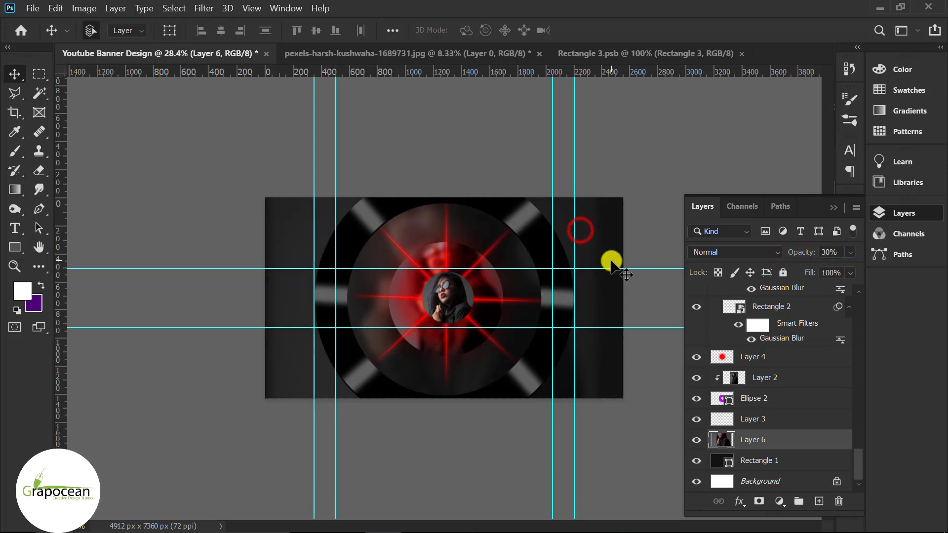
- Stretch the blurred background photo, Layer 6, horizontally past both side edges so it covers the full banner width
key("ctrl+t")
left_click_drag(609, 353, 662, 355)
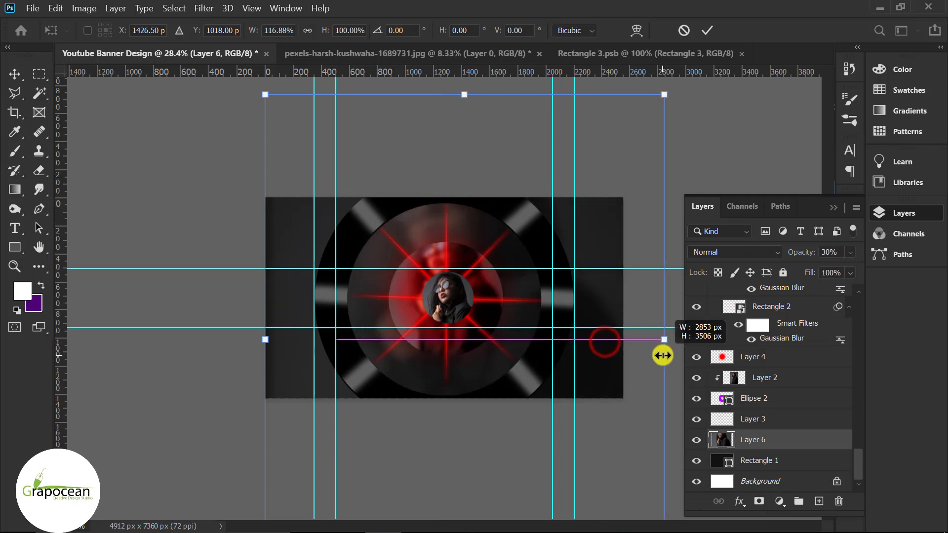
left_click_drag(266, 343, 256, 339)
left_click(712, 29)
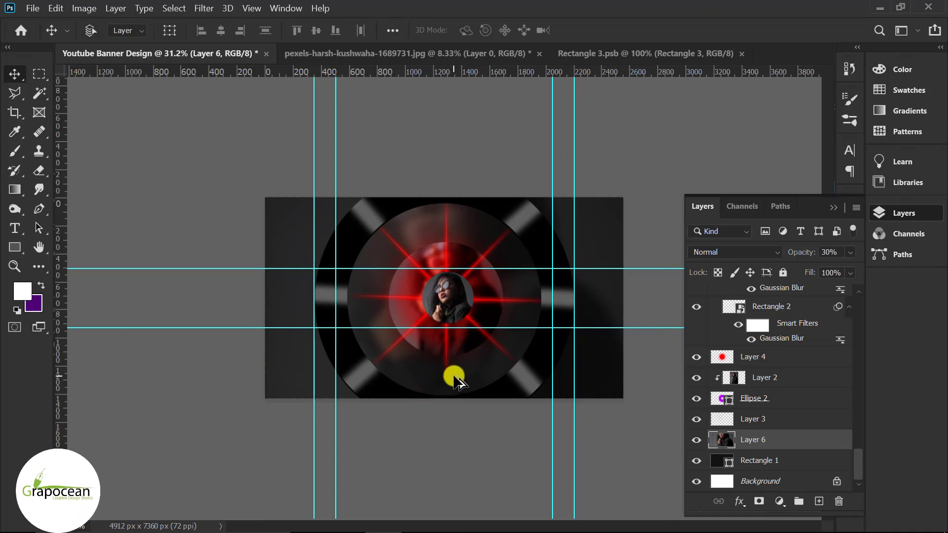
scroll(454, 382, "up", 3)
scroll(451, 376, "up", 2)
scroll(451, 377, "down", 6)
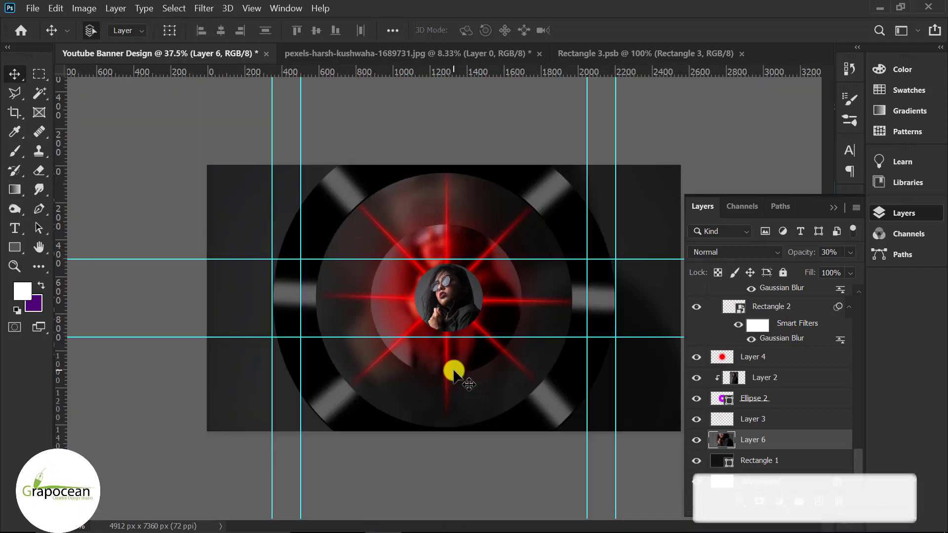
scroll(454, 373, "up", 2)
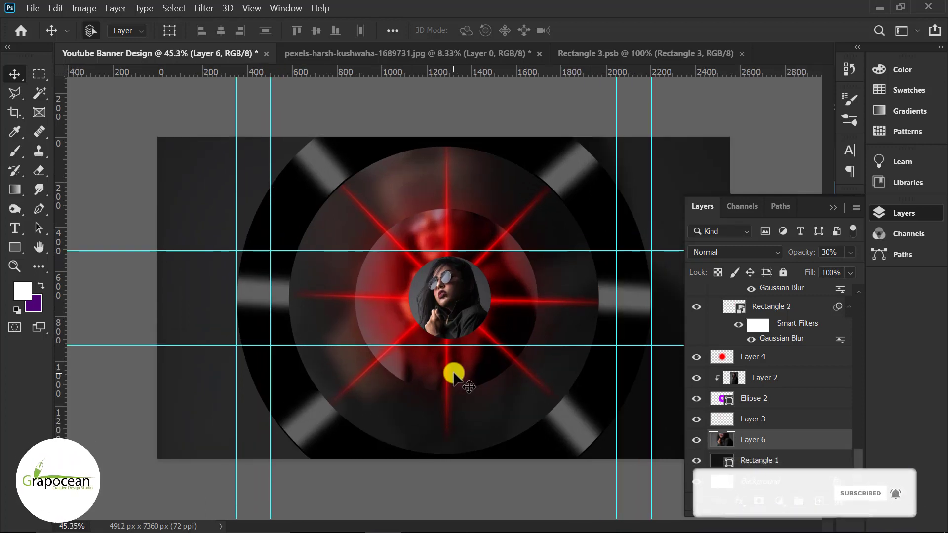
scroll(454, 374, "down", 2)
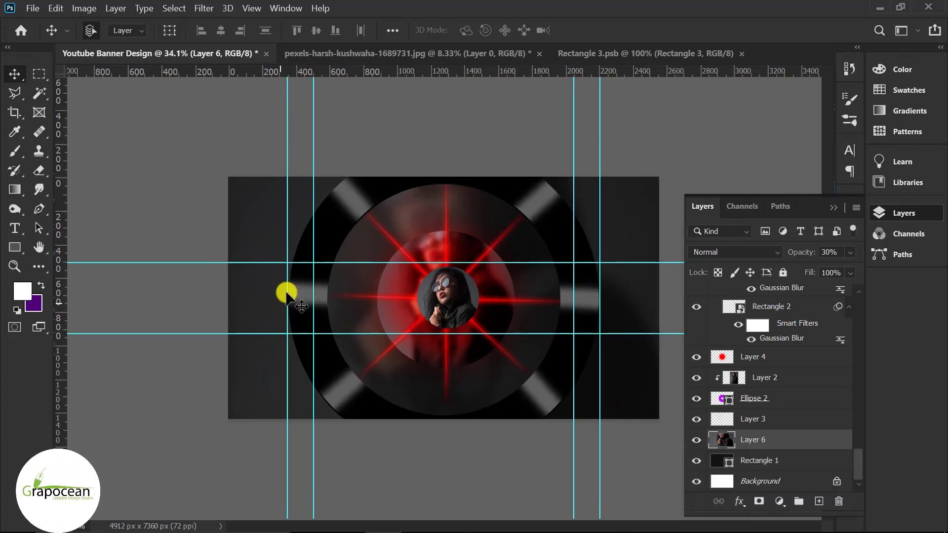
left_click(296, 295)
right_click(775, 292)
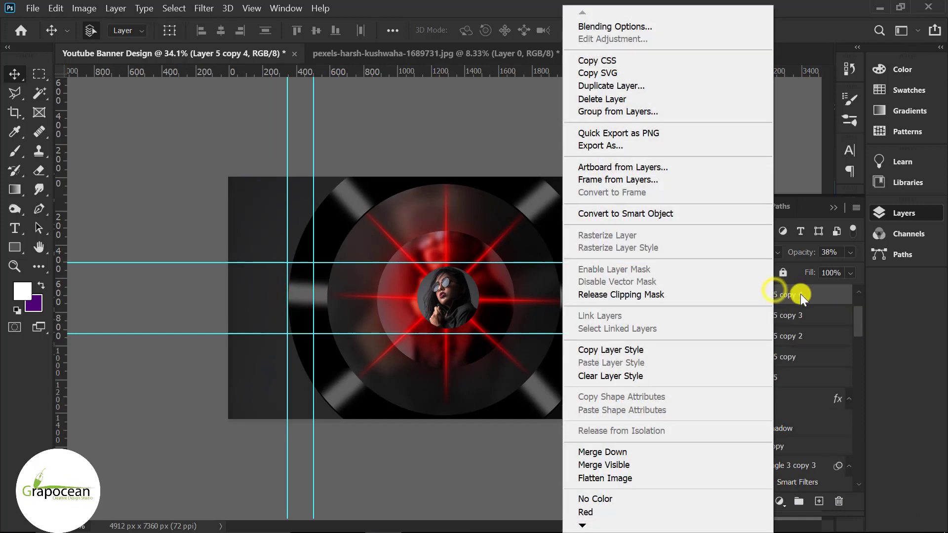
left_click(800, 294)
left_click(717, 307, "alt")
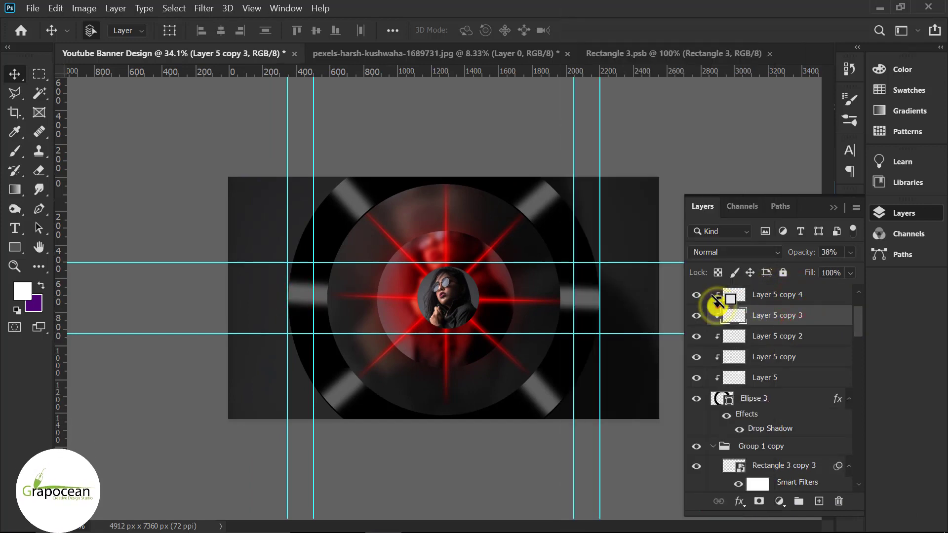
left_click(717, 302, "alt")
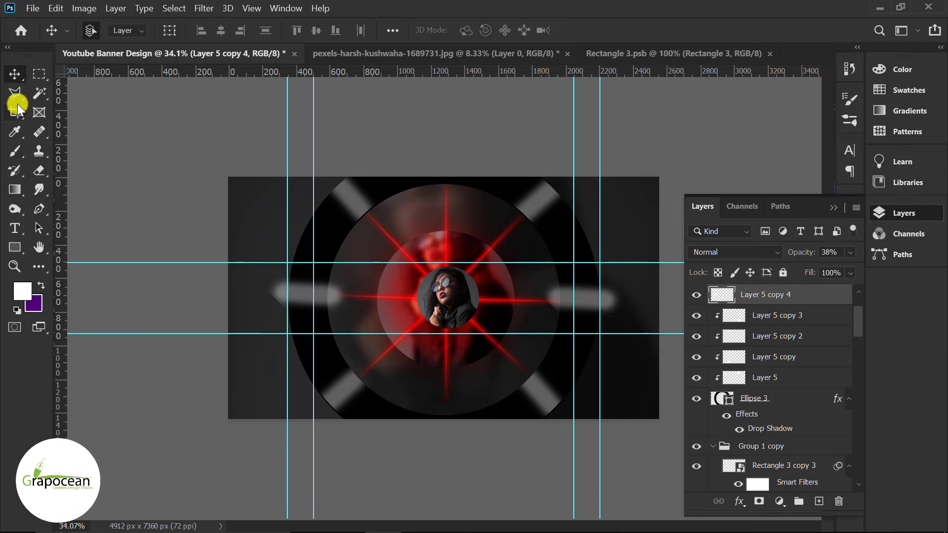
left_click(14, 74)
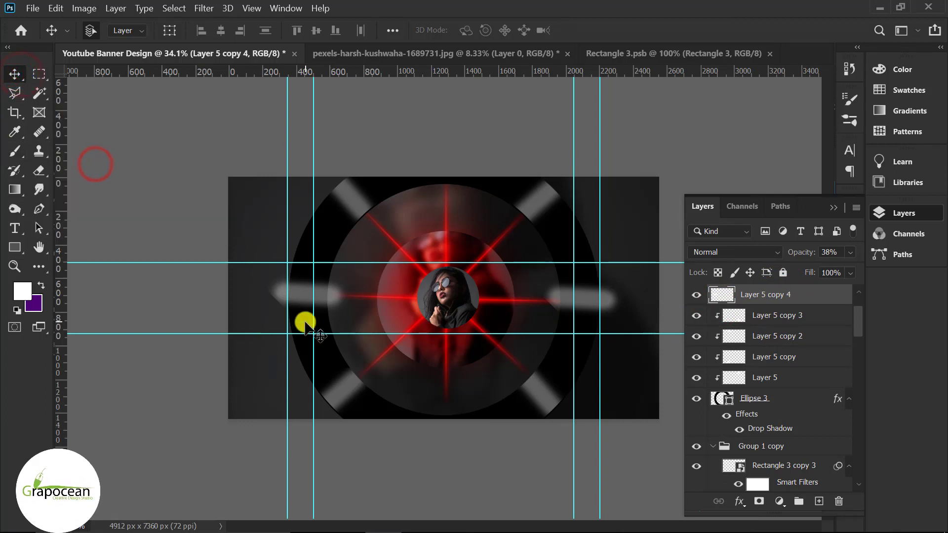
key("ctrl+alt+g")
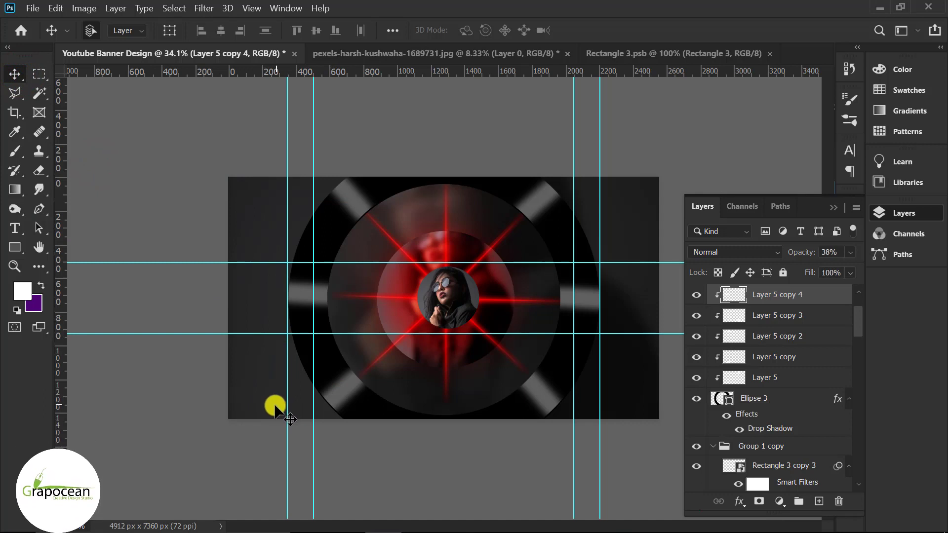
- On a new layer above Layer 1, paint a soft white 150 px band from the banner's left edge onto the black ring and set its opacity to 11%
left_click_drag(21, 143, 54, 148)
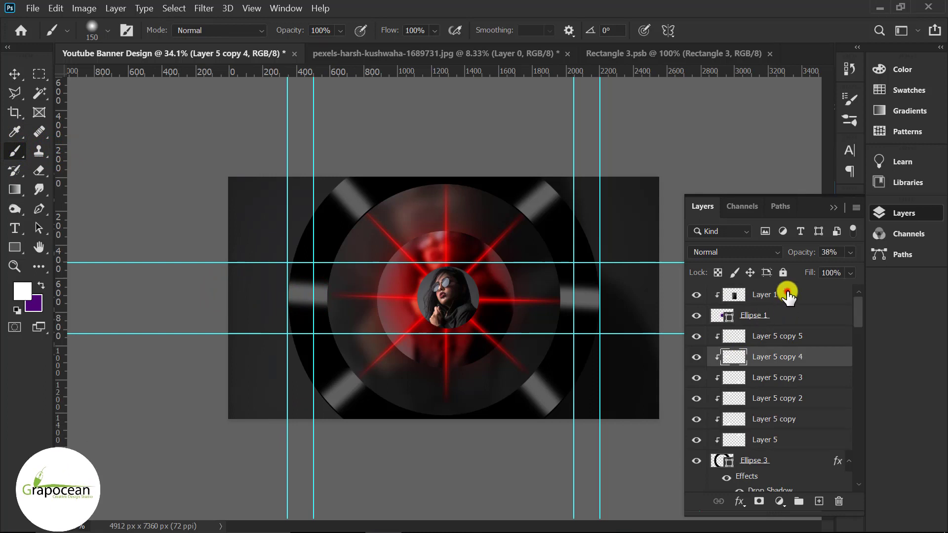
left_click(786, 296)
left_click(819, 501)
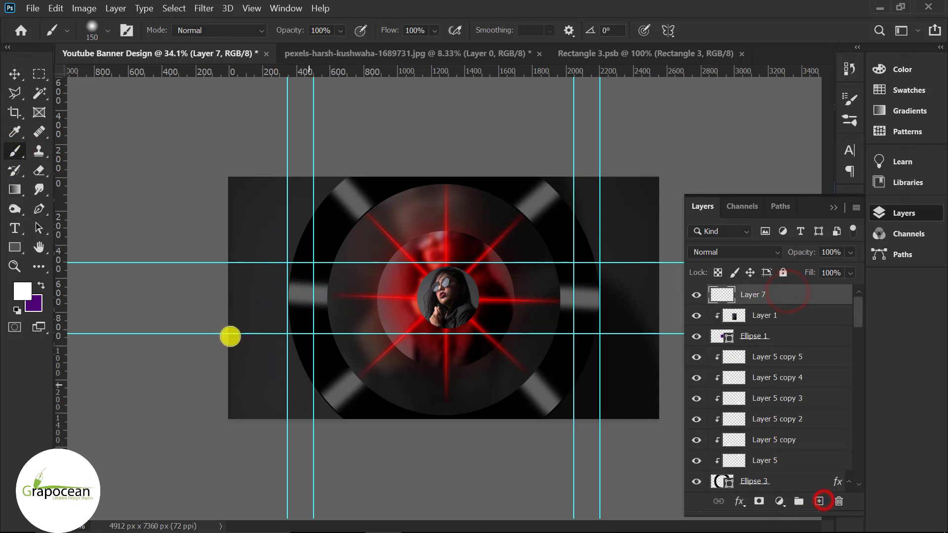
mouse_move(221, 294)
left_mouse_down()
mouse_move(317, 298)
mouse_move(304, 295)
left_mouse_up()
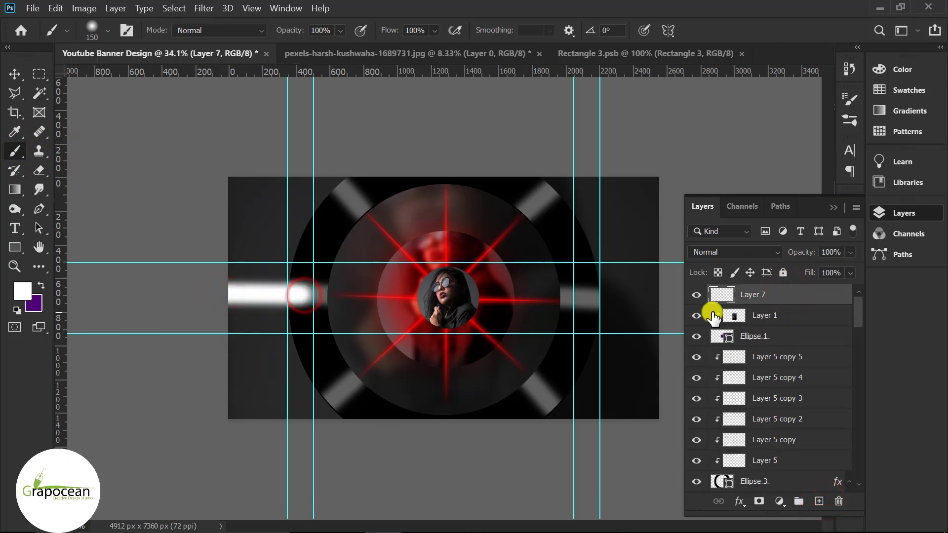
left_click_drag(826, 267, 792, 269)
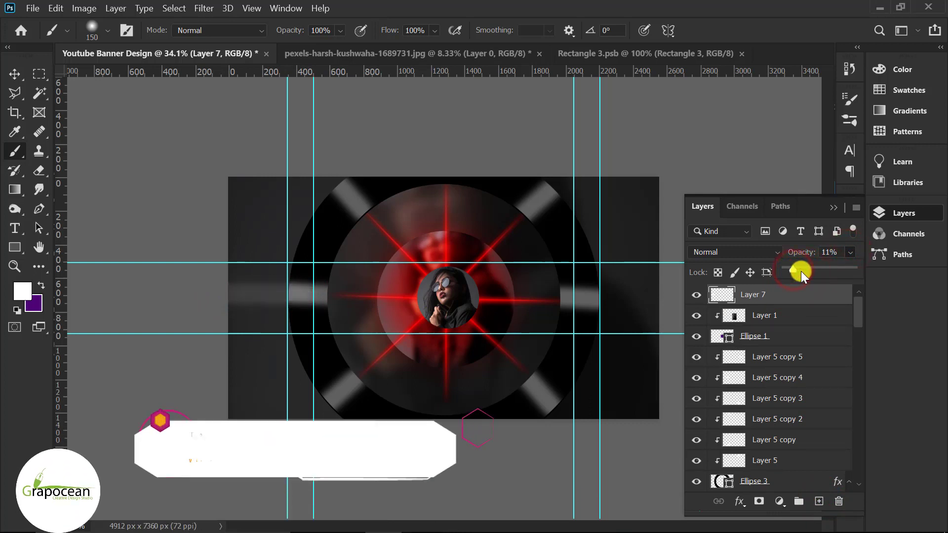
- Duplicate the faint white band of Layer 7 and place the copy over the right side of the banner
left_click(14, 74)
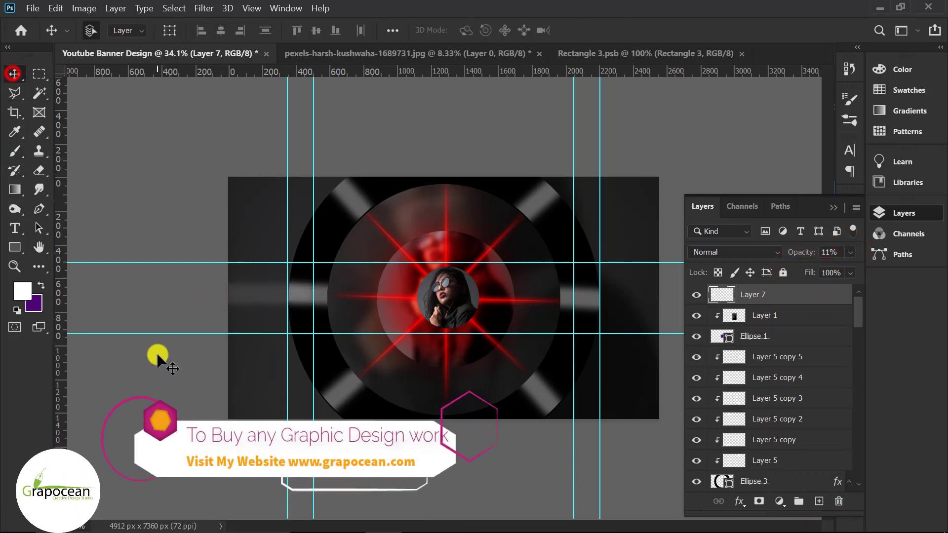
left_click_drag(154, 322, 612, 307)
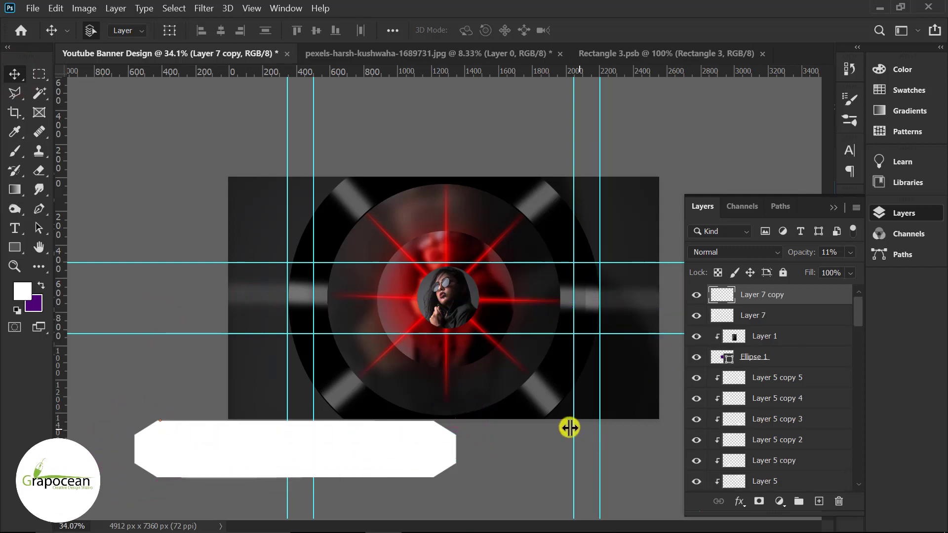
- Create a three-sided polygon of 100 by 100 px to the right of the portrait and fill it white
scroll(561, 424, "up", 4)
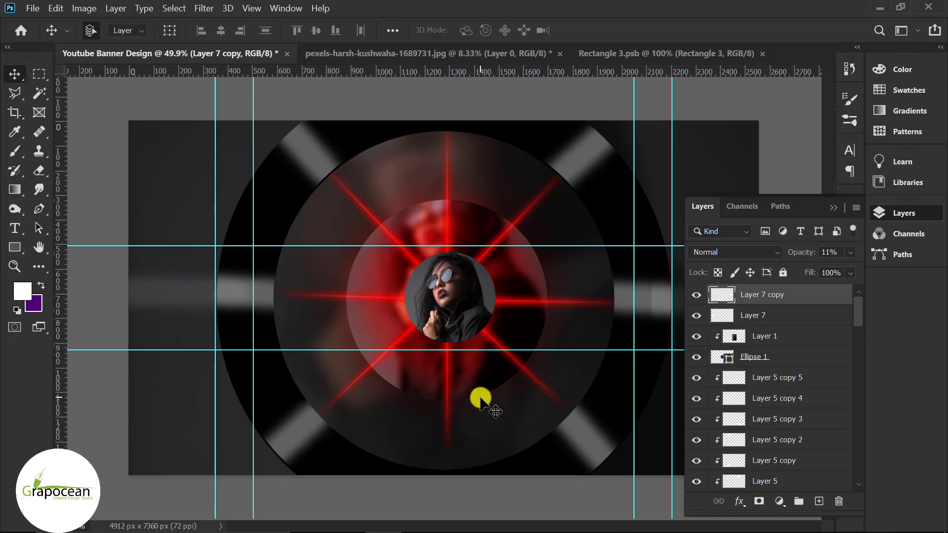
scroll(474, 396, "up", 2)
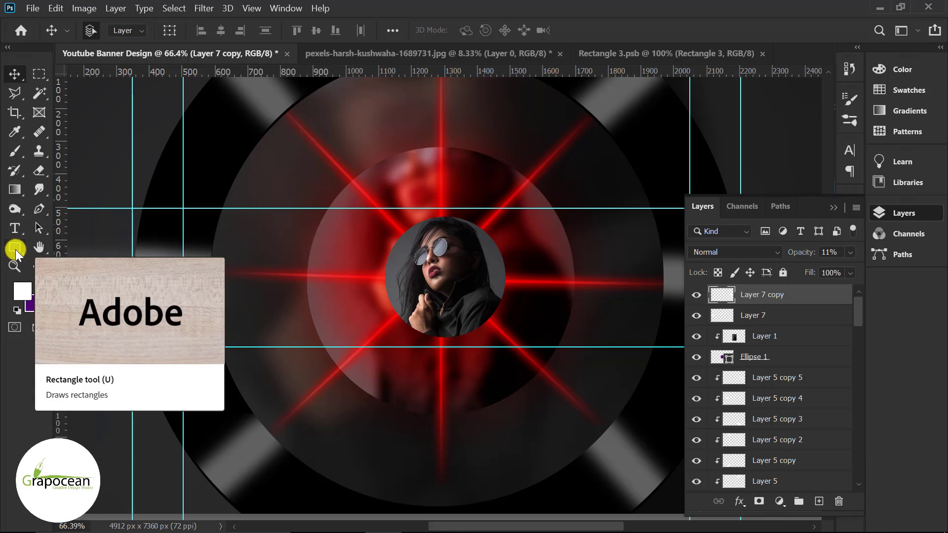
left_click(15, 250)
left_click(67, 288)
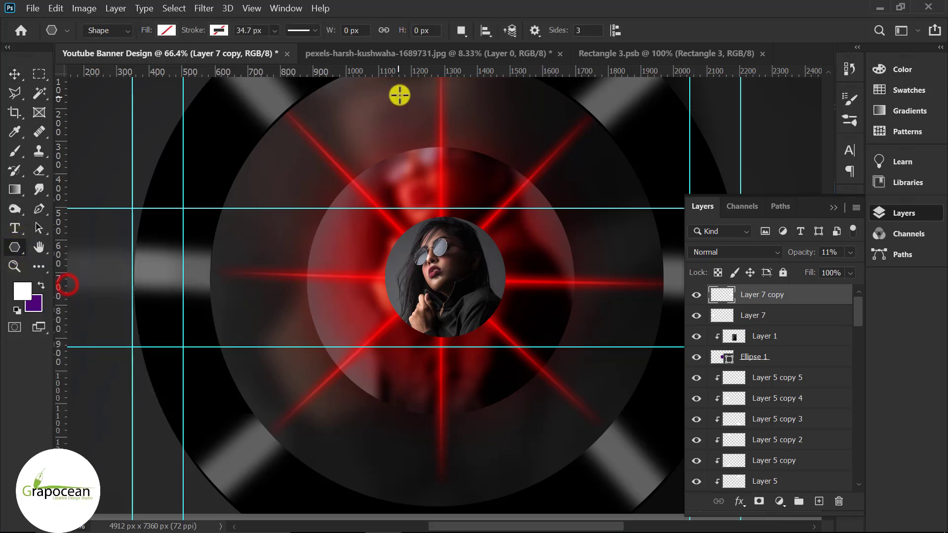
left_click(537, 249)
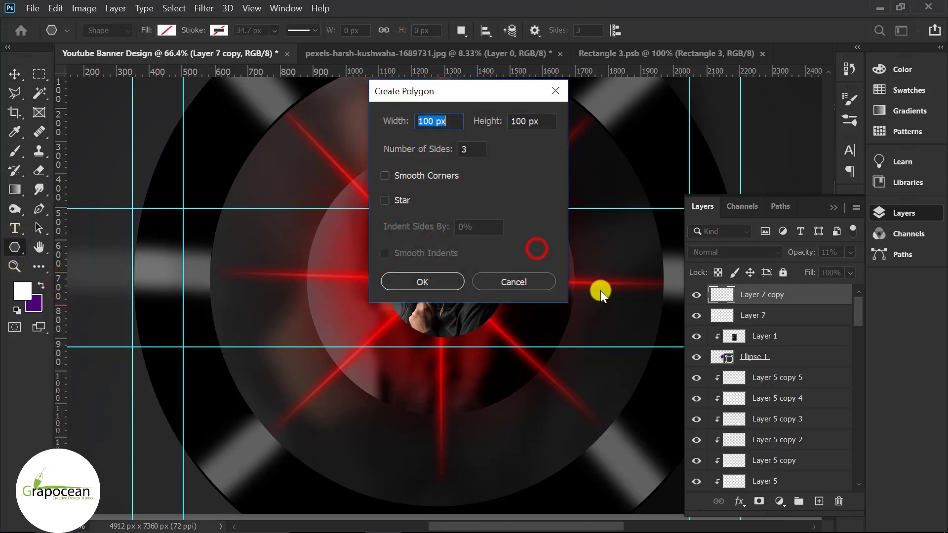
left_click(423, 282)
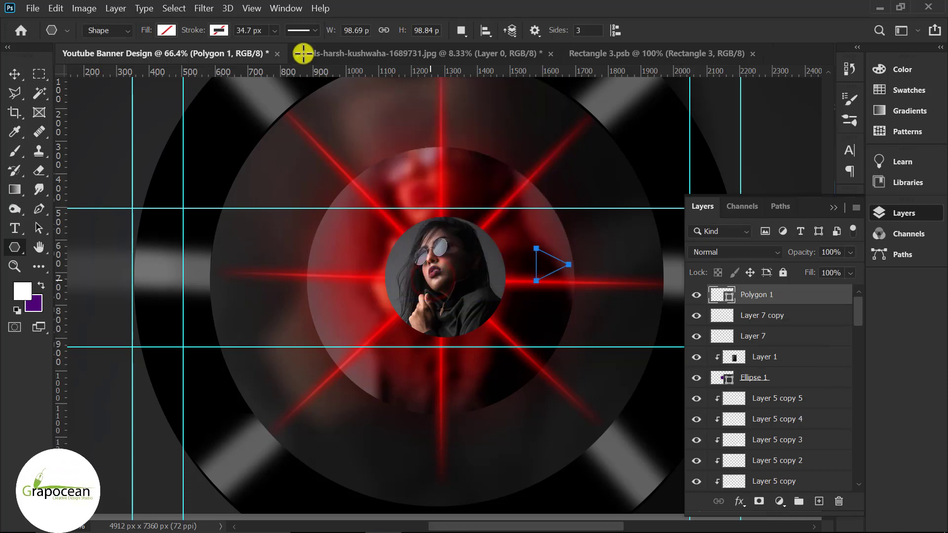
left_click(164, 30)
left_click(73, 108)
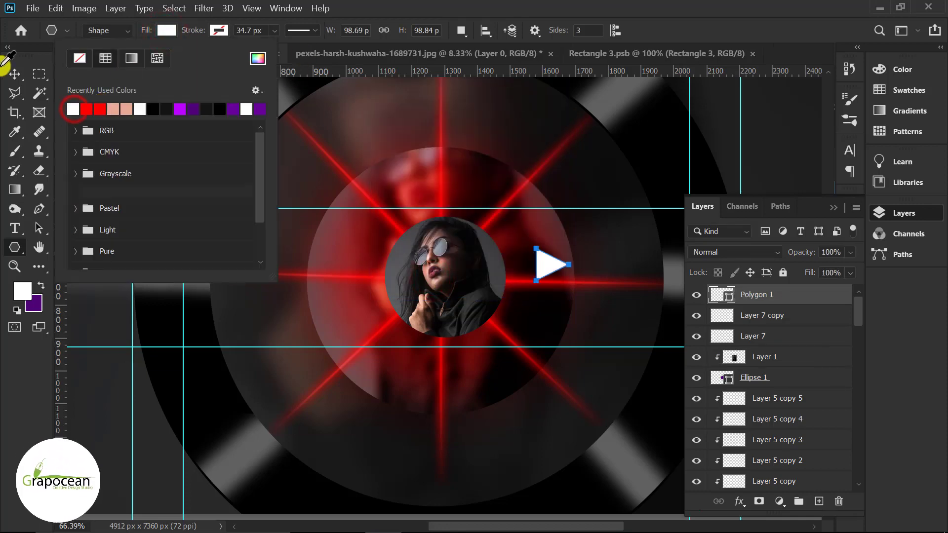
- Move the white triangle against the portrait circle's right edge and scale it down to about 42 px
left_click(15, 74)
left_click(89, 272)
scroll(346, 278, "up", 8)
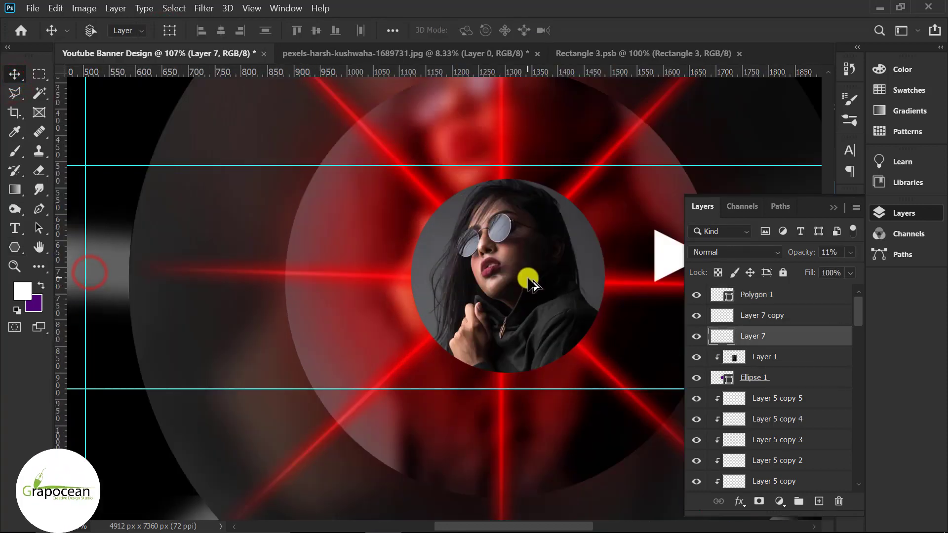
scroll(568, 273, "down", 7)
left_click_drag(641, 257, 598, 257)
key("ctrl+t")
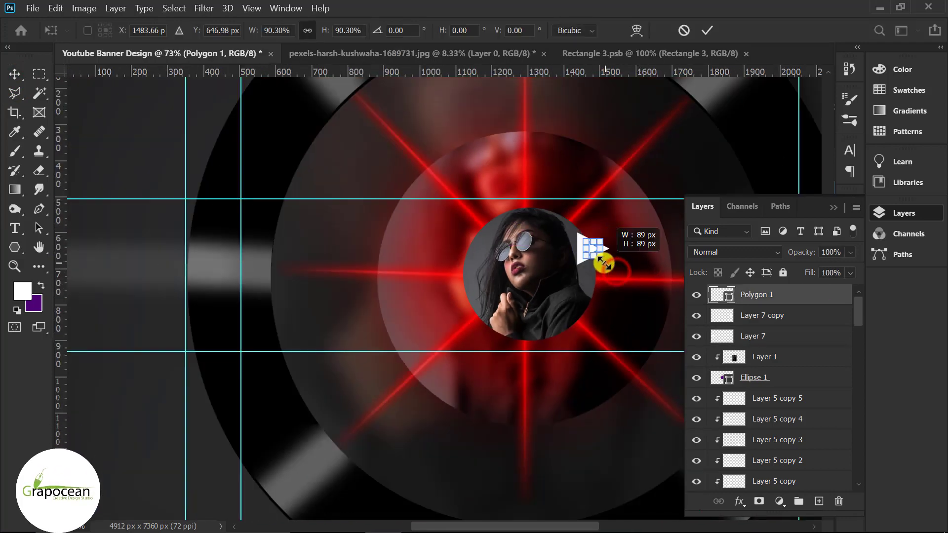
left_click(710, 30)
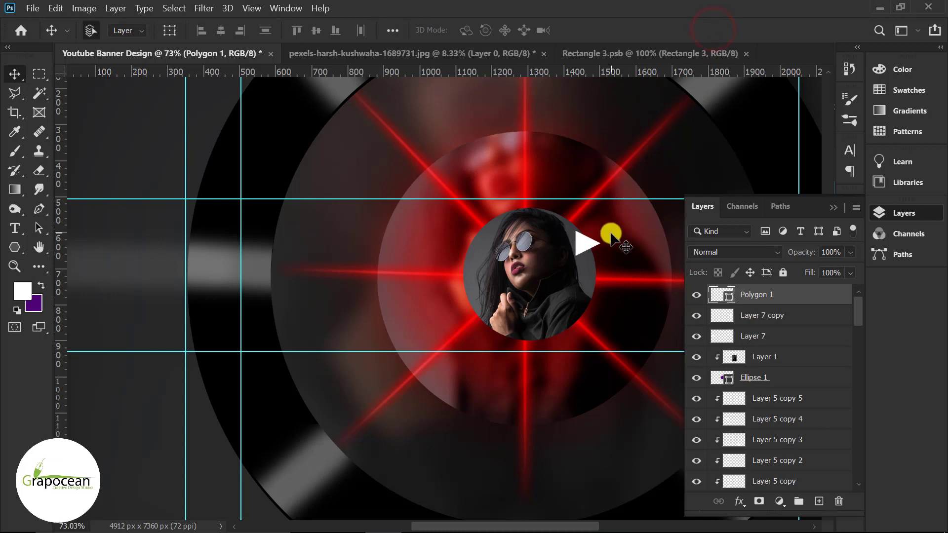
key("ctrl+t")
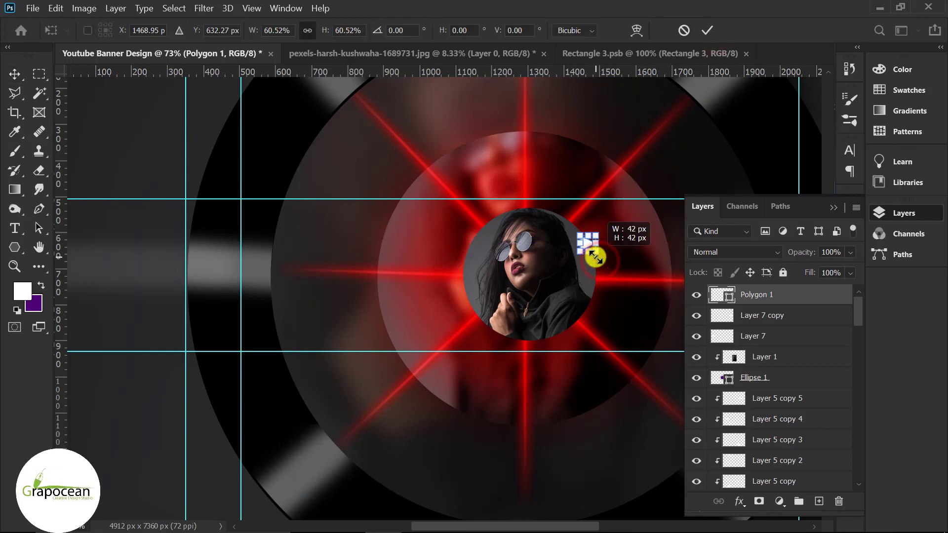
left_click(707, 30)
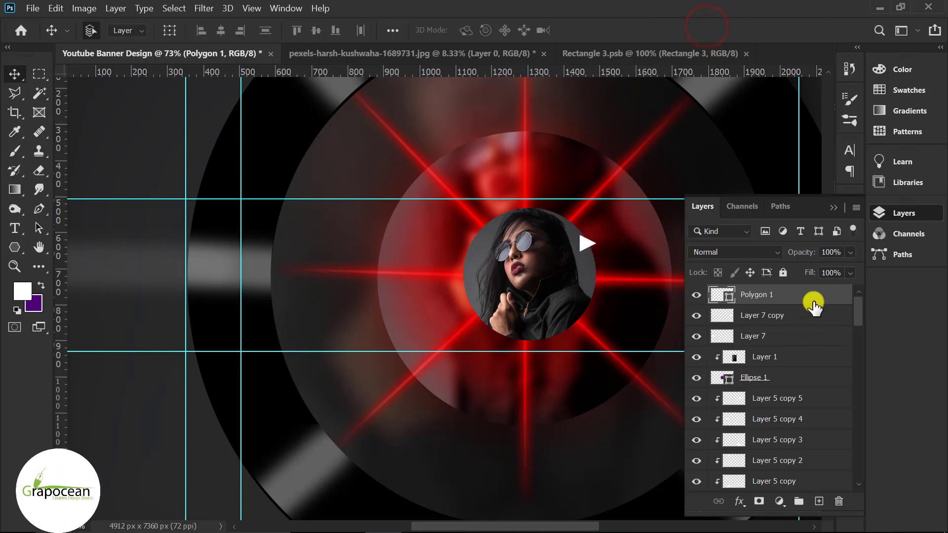
- Rotate the white triangle to point downward and place a duplicate at the portrait circle's upper-left edge
key("ctrl+t")
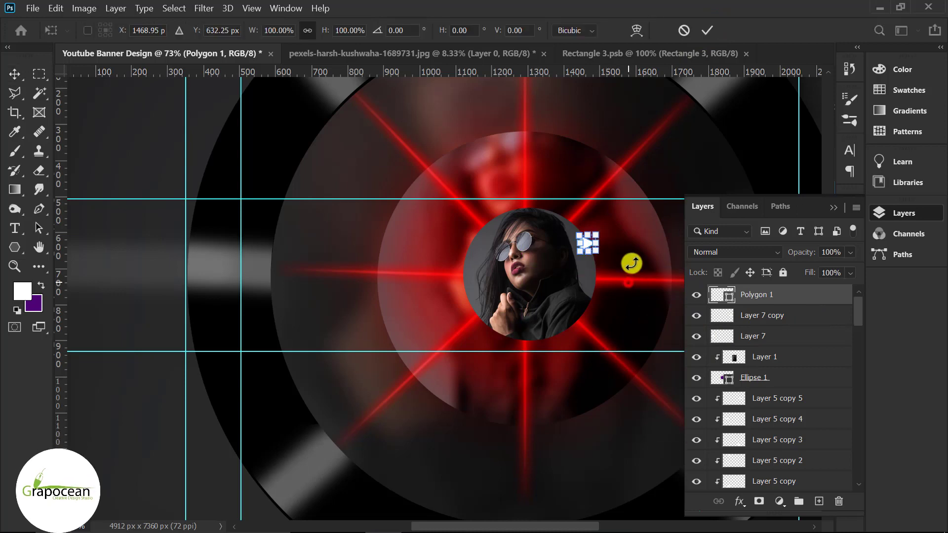
left_click(709, 31)
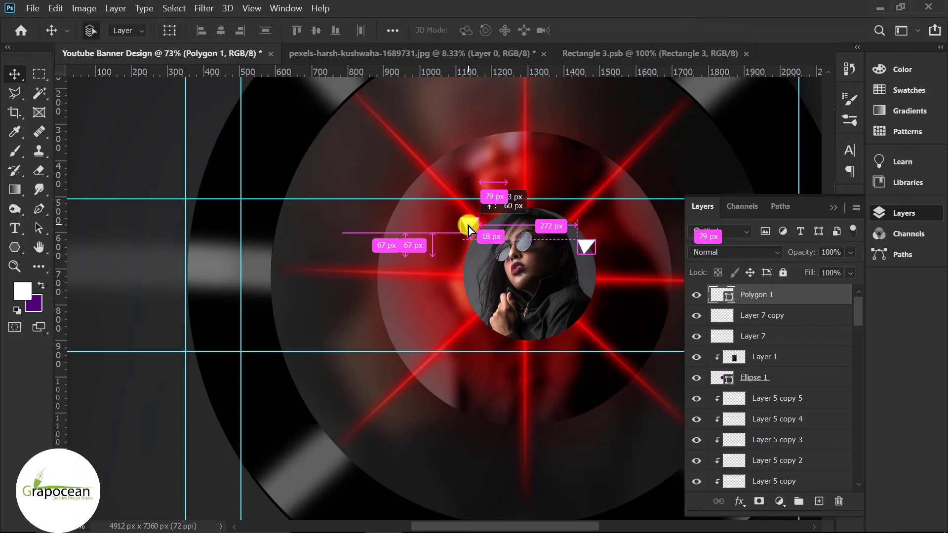
key("ctrl+j")
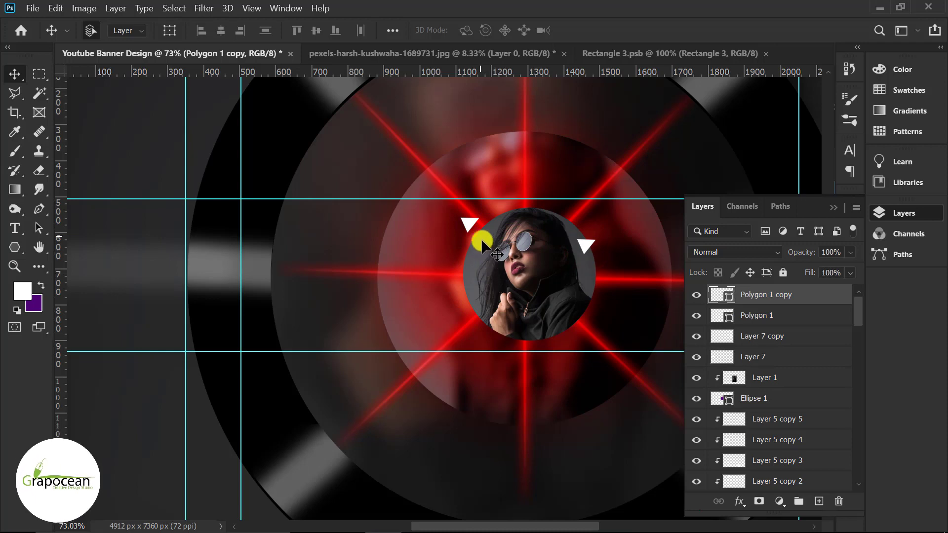
- Duplicate the triangle to the portrait's lower-left edge, scale the copy to 72.51% and rotate it 88.51 degrees
left_click_drag(478, 299, 466, 338)
key("ctrl+t")
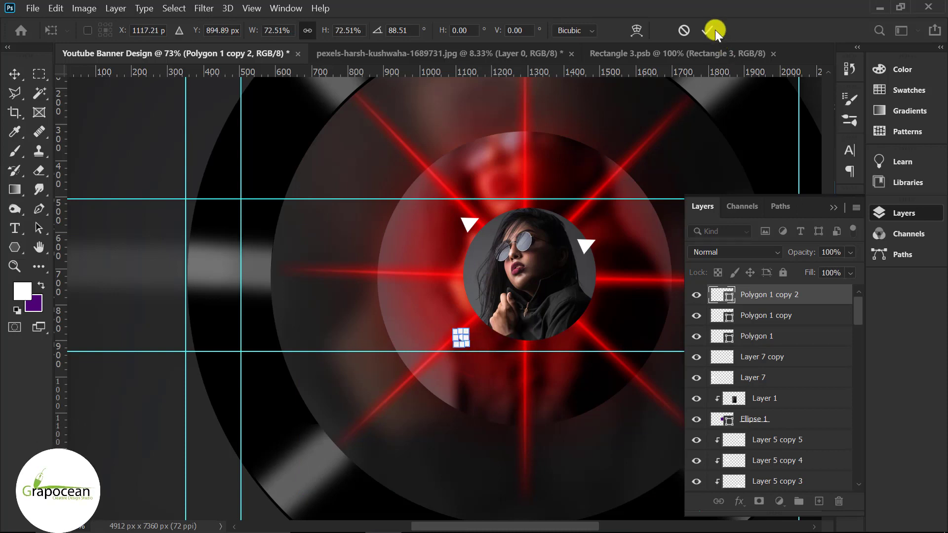
left_click(713, 27)
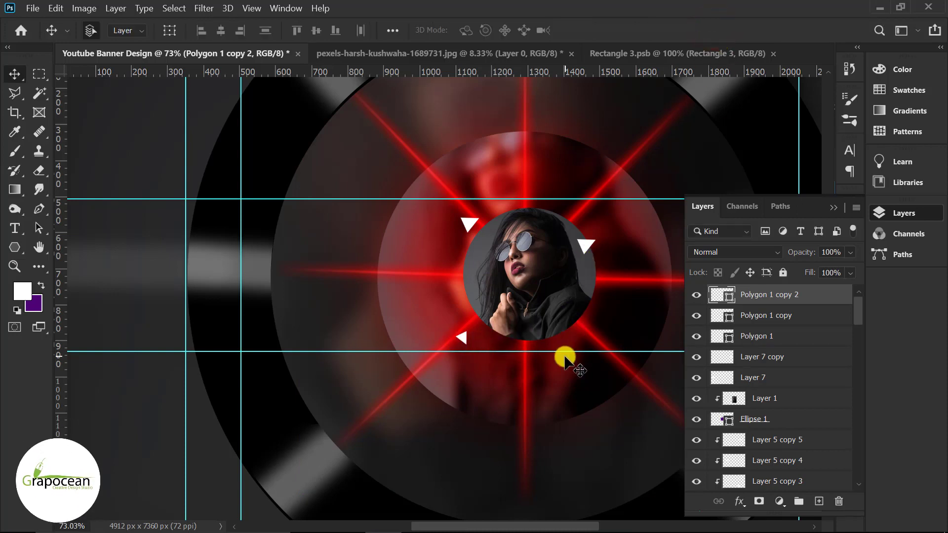
- Duplicate the small lower-left triangle to the left of the portrait circle and rotate the copy -90.36 degrees
scroll(563, 360, "up", 2)
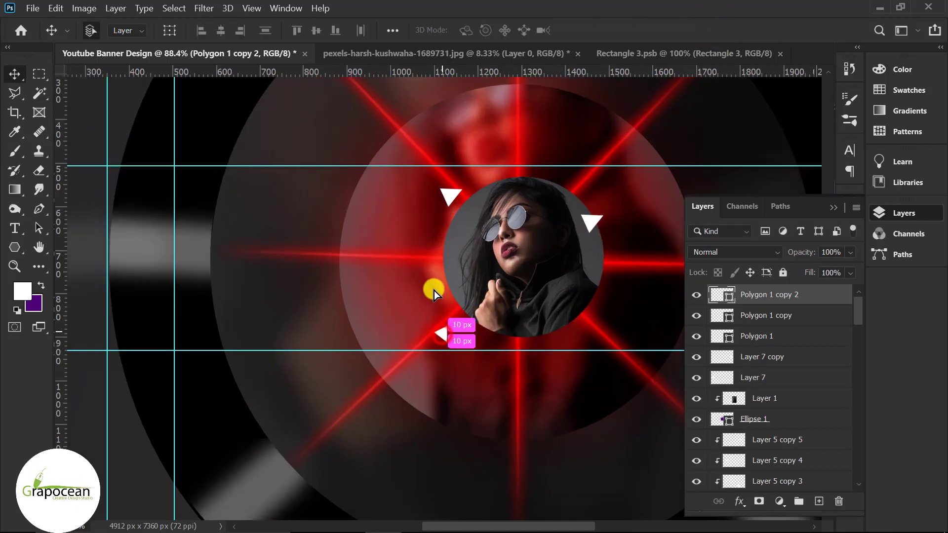
mouse_move(434, 290)
left_mouse_down()
mouse_move(426, 274)
mouse_move(440, 274)
mouse_move(451, 292)
left_mouse_up()
key("ctrl+t")
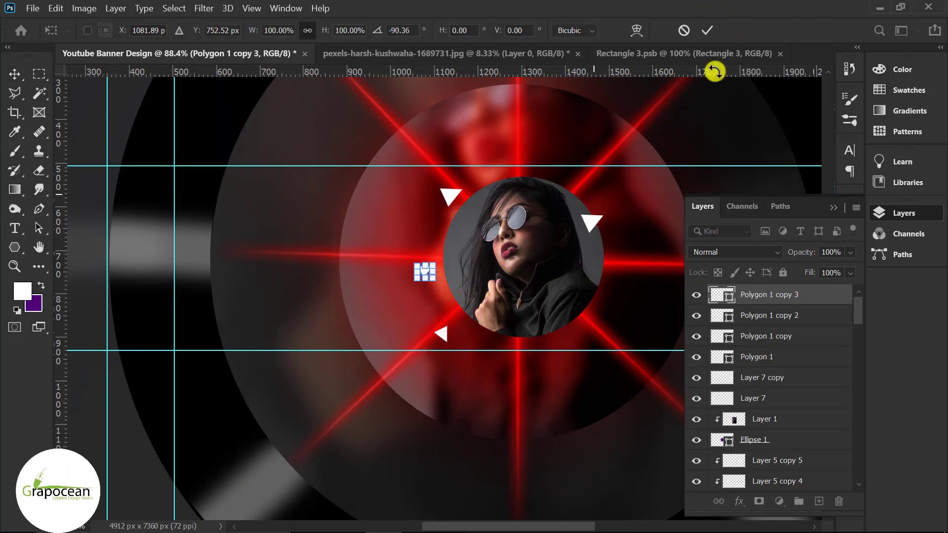
left_click(709, 31)
- Apply a yellow #fcff00 color overlay to the small triangle at the portrait circle's left side
right_click(803, 296)
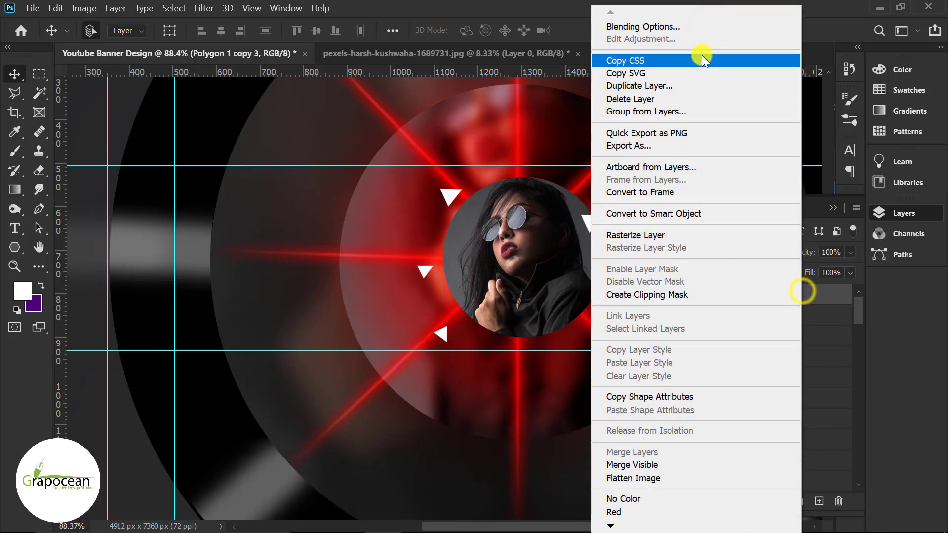
left_click(704, 28)
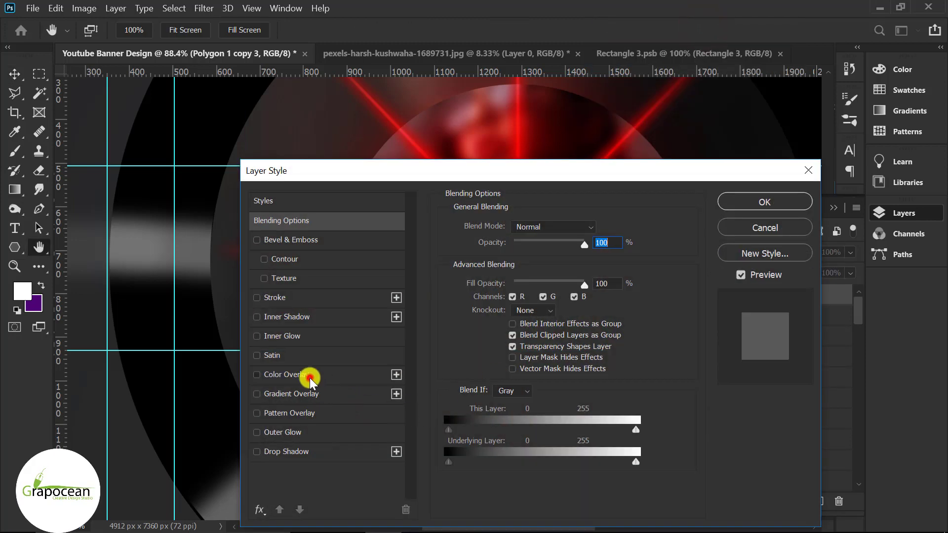
left_click(310, 380)
left_click_drag(539, 179, 527, 318)
left_click(592, 375)
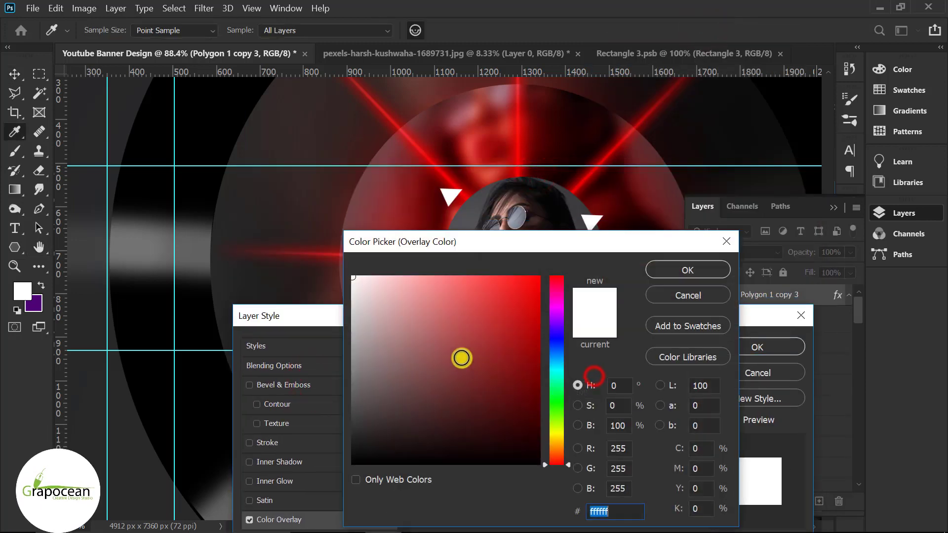
left_click_drag(558, 352, 557, 432)
left_click(537, 277)
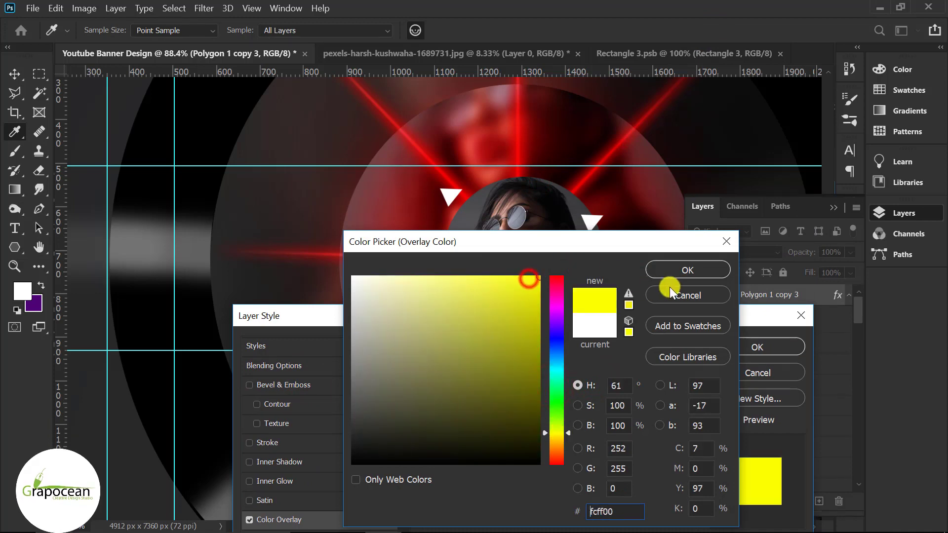
left_click(691, 270)
left_click(743, 350)
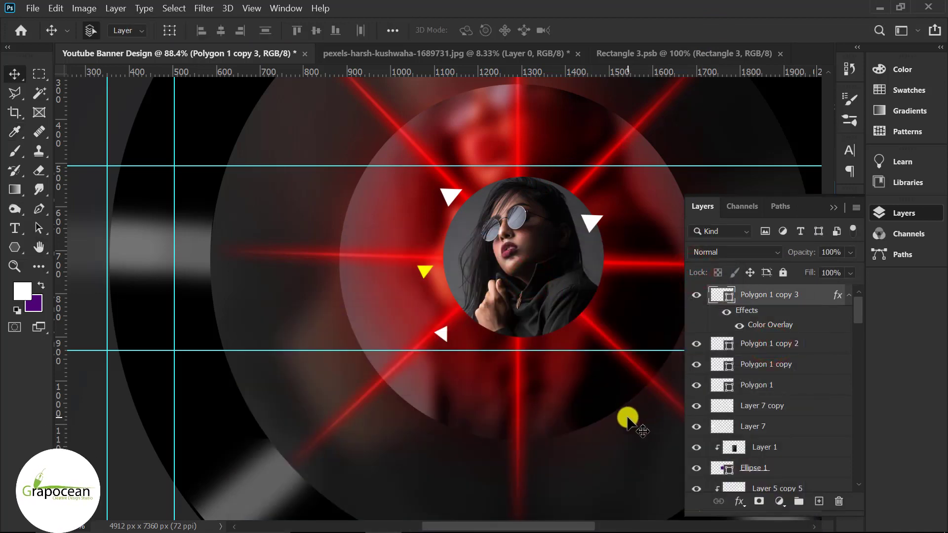
- Duplicate the portrait's upper-left triangle onto the black ring at the upper left and scale the copy to 304.26%
scroll(561, 425, "down", 4)
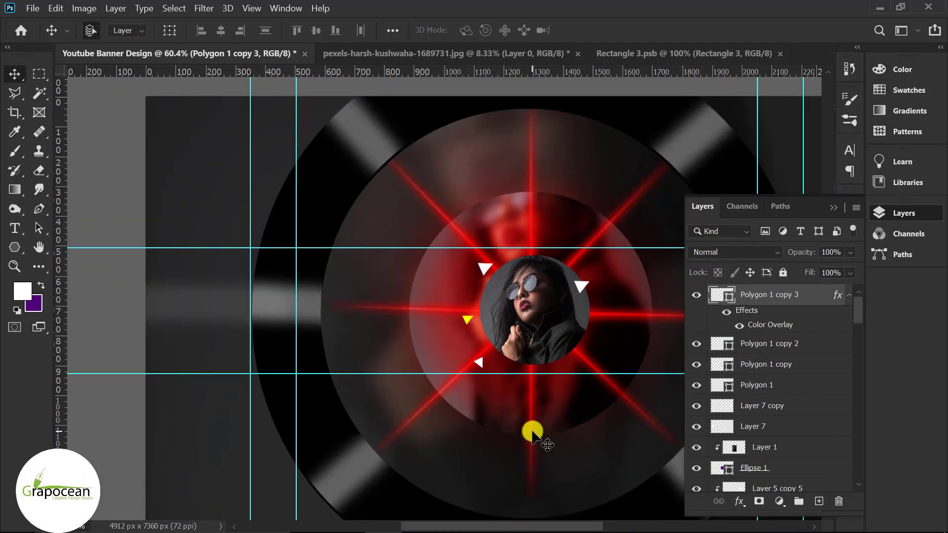
left_click(792, 344)
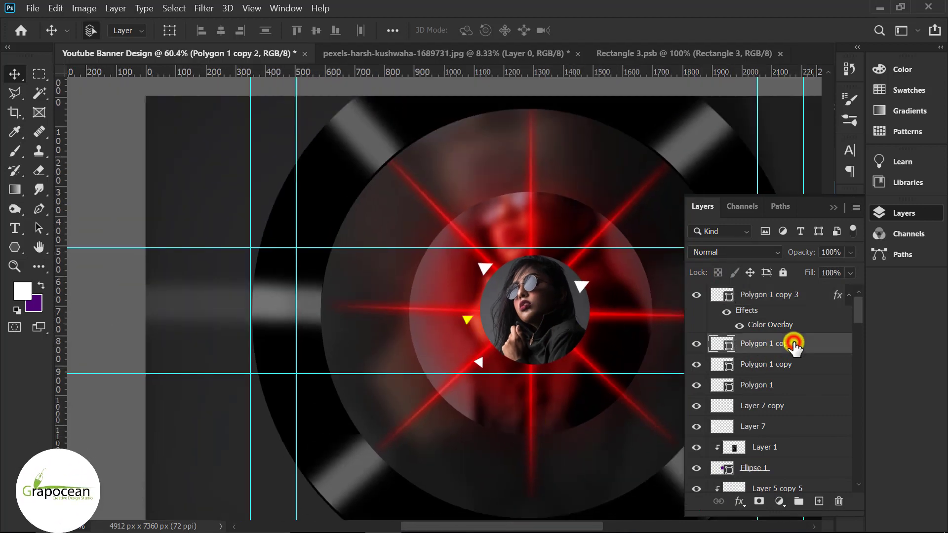
left_click_drag(486, 266, 363, 194)
key("ctrl+t")
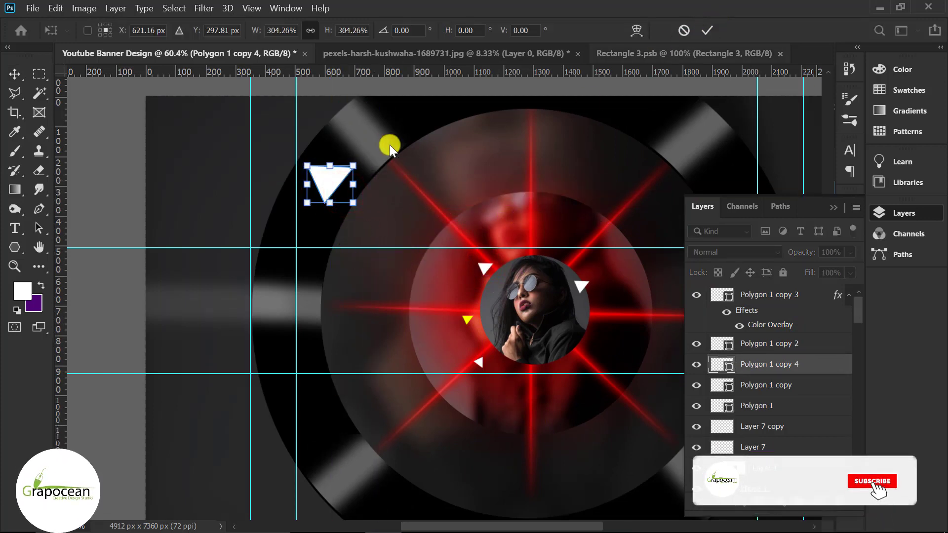
left_click(707, 30)
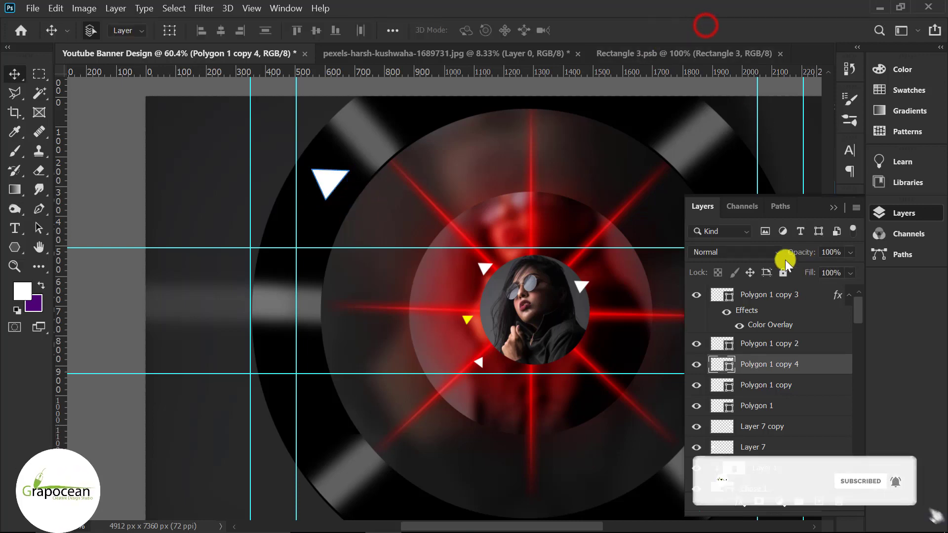
- Convert the enlarged triangle to a smart object and apply a Gaussian Blur with a 13.9 px radius
left_click(204, 8)
mouse_move(337, 170)
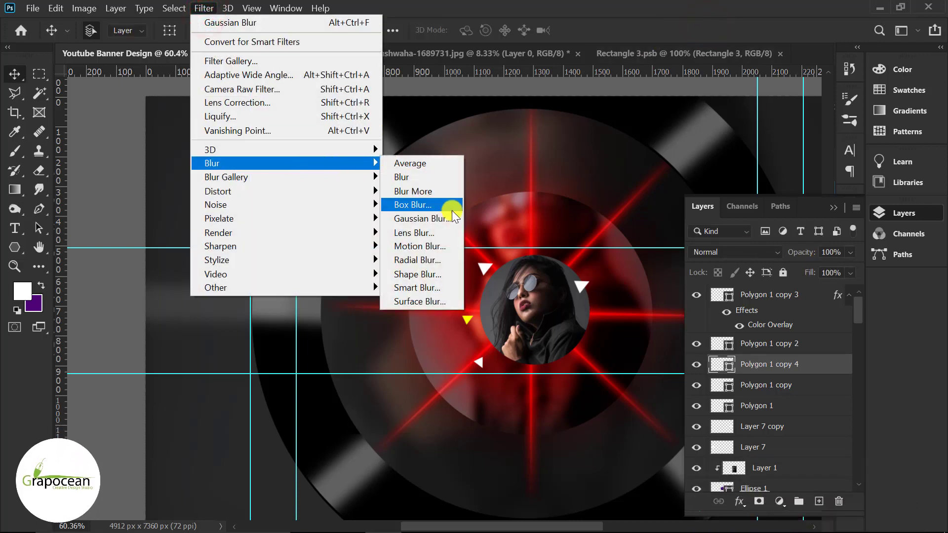
left_click(450, 215)
left_click(528, 224)
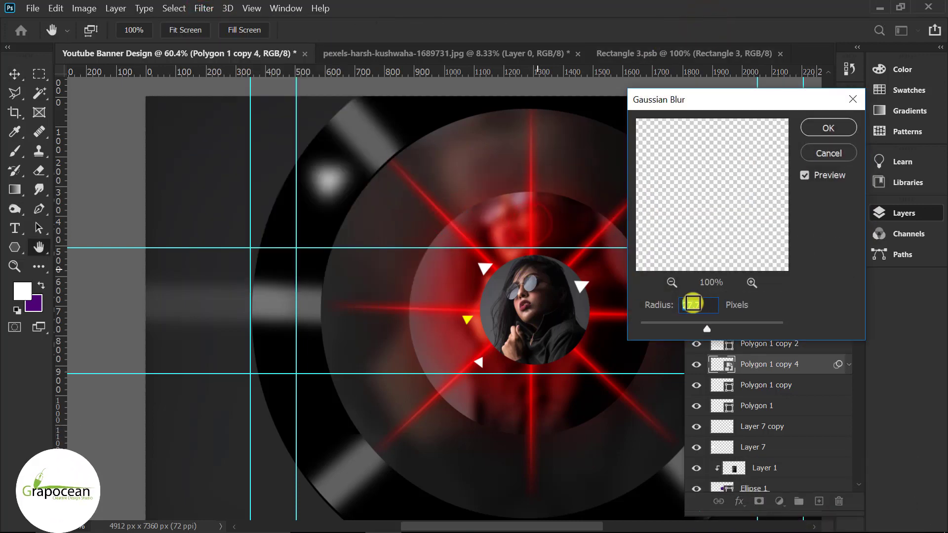
left_click_drag(707, 328, 662, 329)
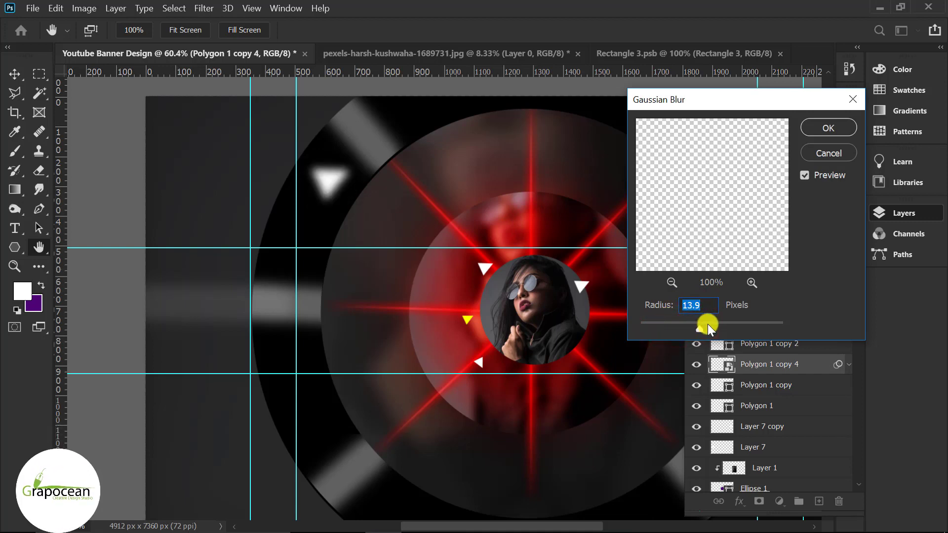
left_click(839, 121)
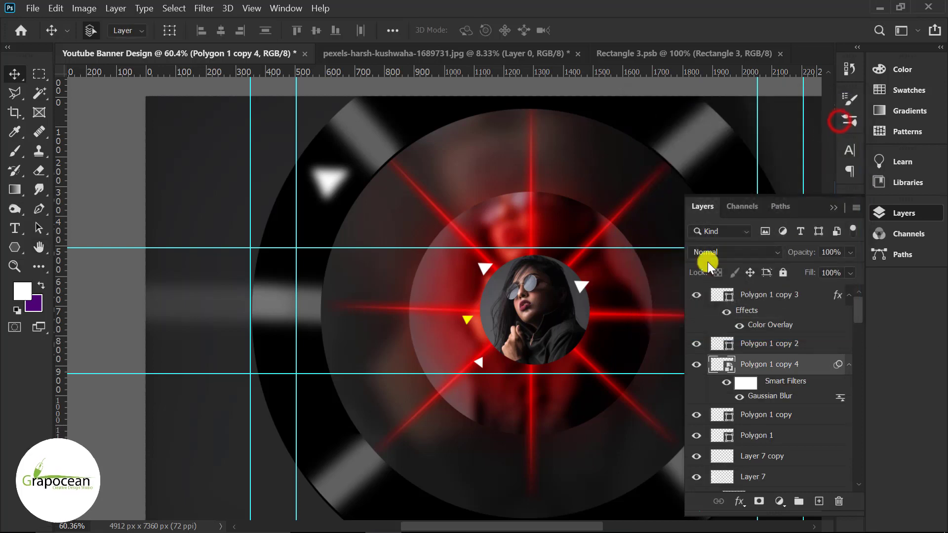
- Choose the Brush tool with the soft 150 px tip and create a new layer above the blurred triangle
right_click(14, 151)
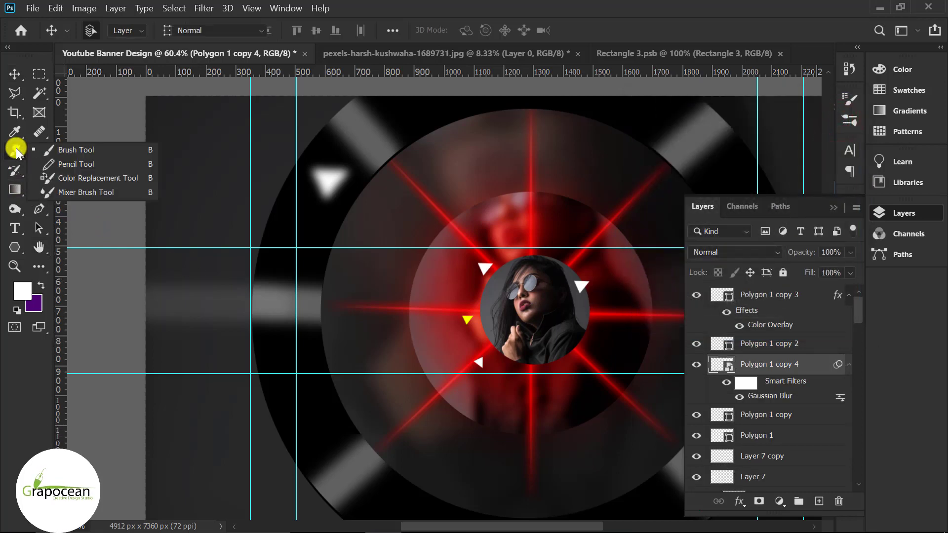
left_click(54, 148)
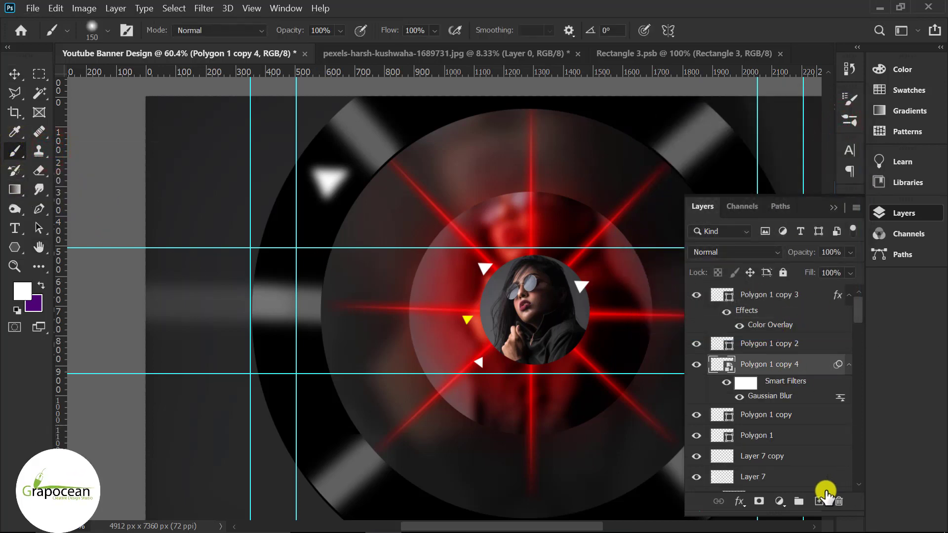
left_click(818, 501)
right_click(290, 230)
left_click(371, 143)
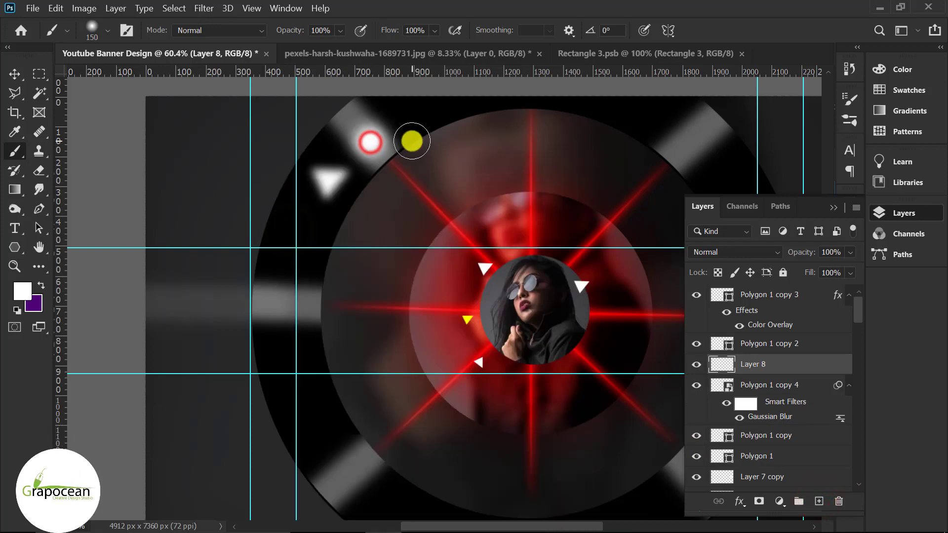
key("ctrl+z")
- Set the foreground color to bright yellow and paint a soft 150 px dot on the black ring just above the right-hand white band
left_click(23, 296)
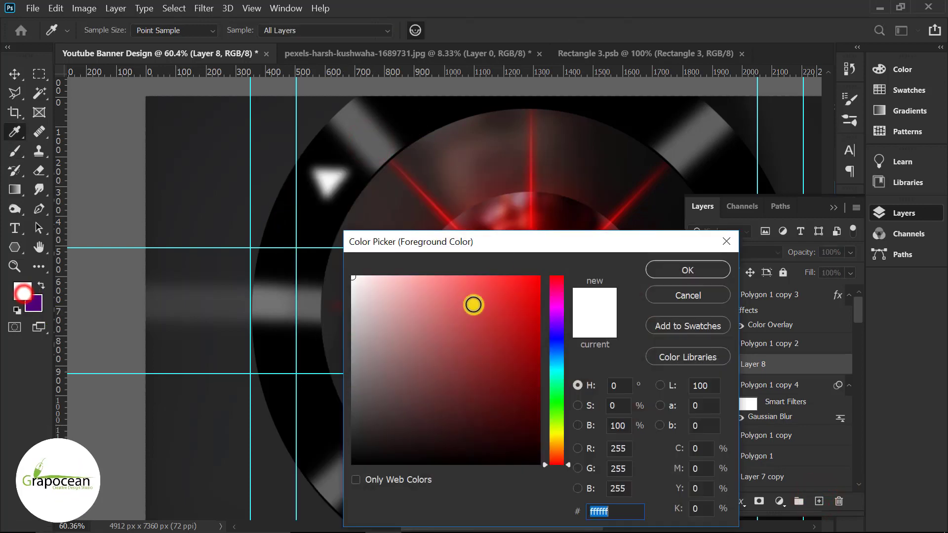
left_click(467, 320)
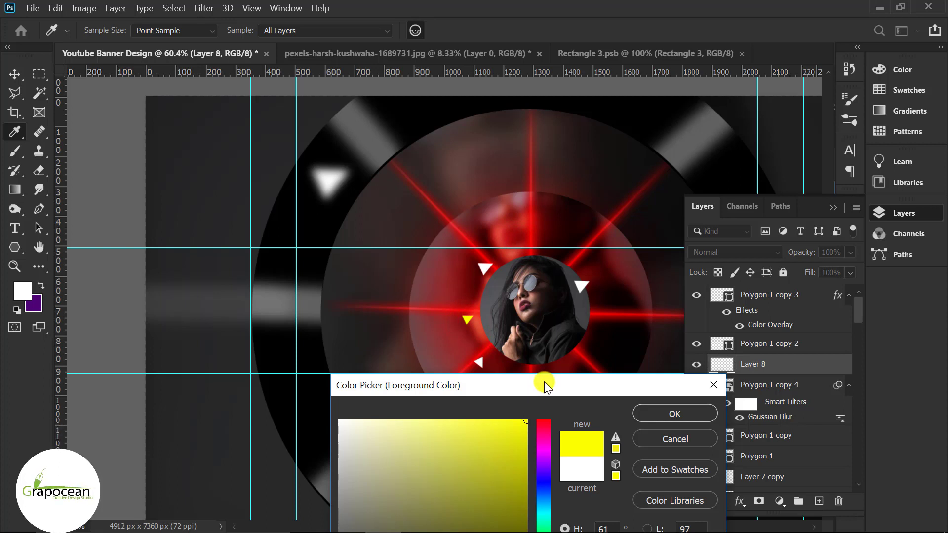
left_click(695, 413)
left_click(835, 211)
left_click(749, 175)
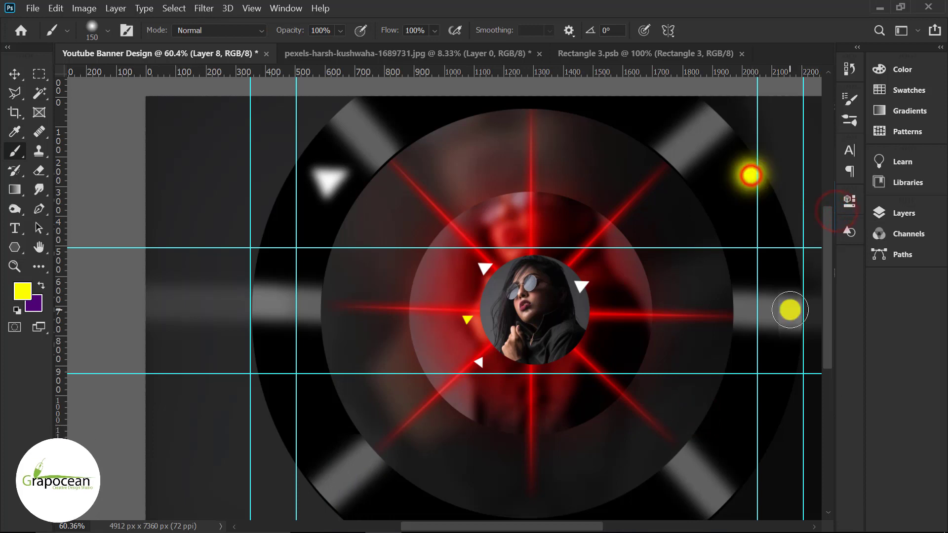
key("ctrl+z")
left_click(781, 267)
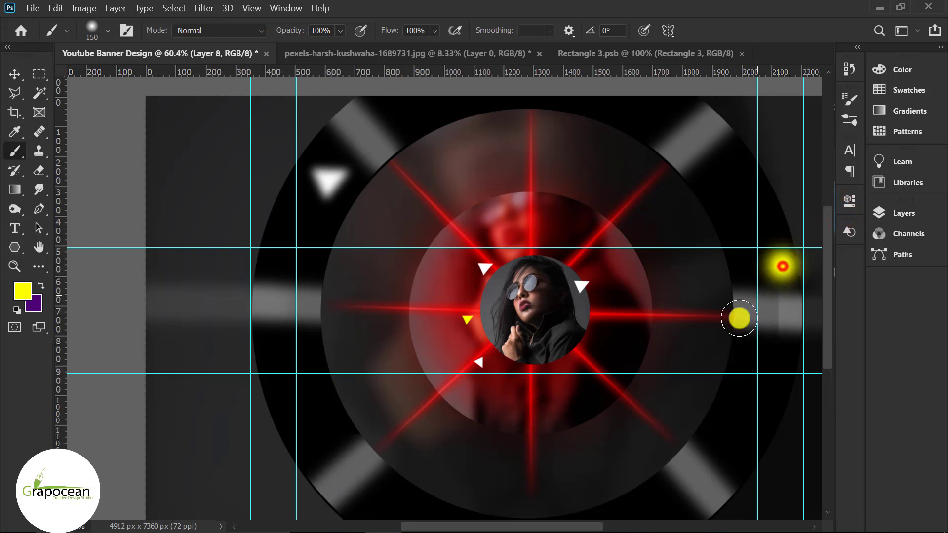
- Lower the opacity of the yellow dot's layer to 62%
left_click(892, 214)
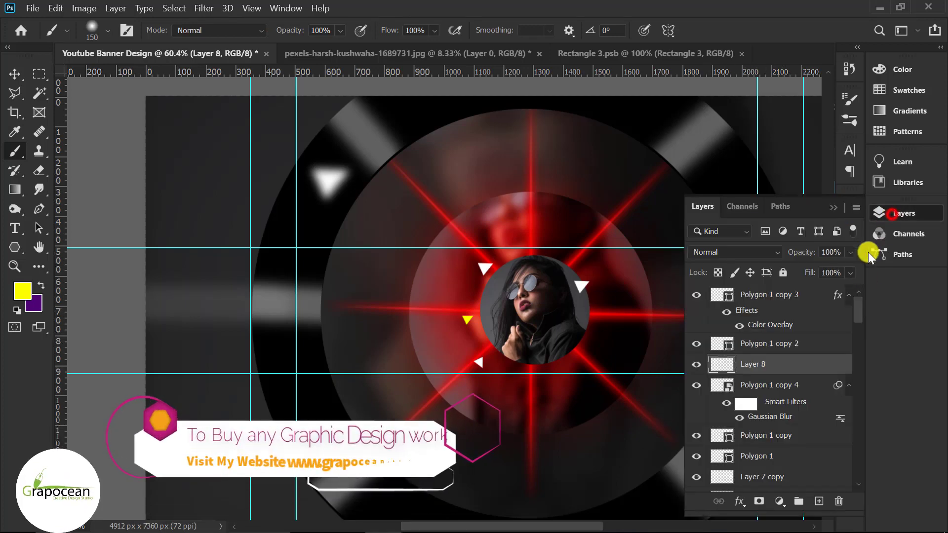
left_click(852, 250)
left_click(828, 270)
left_click(825, 207)
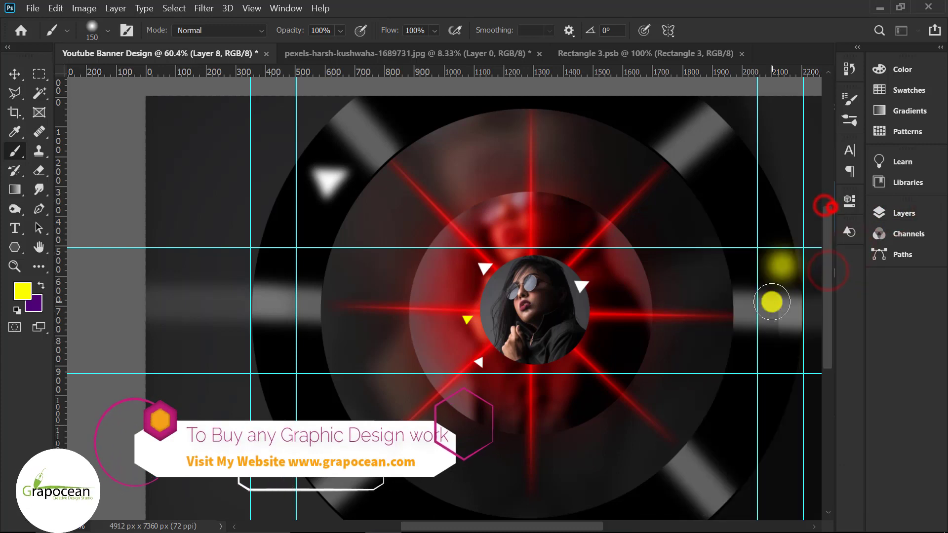
- Paint a soft 90 px dot in dark red #a90807 on a new layer, just below and left of the yellow dot
left_click(22, 289)
left_click(535, 203)
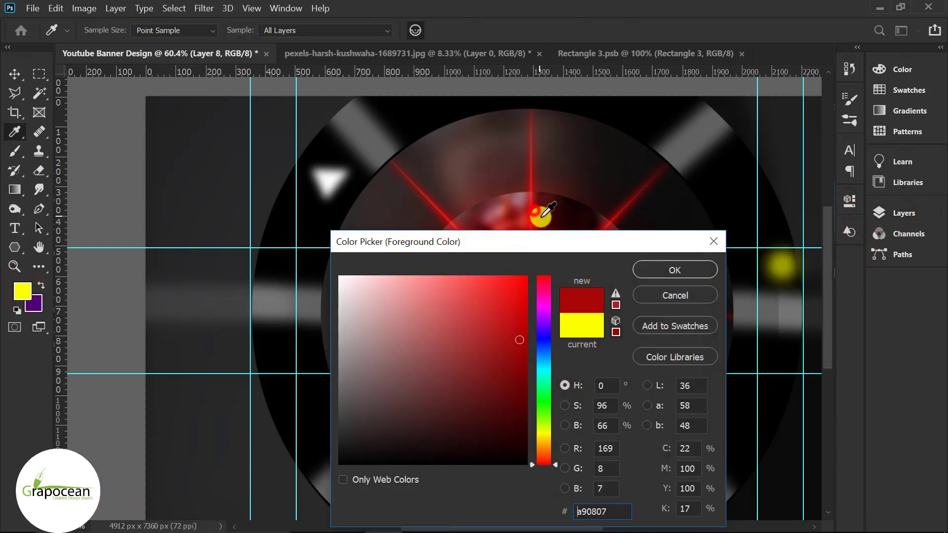
left_click(713, 270)
left_click(905, 220)
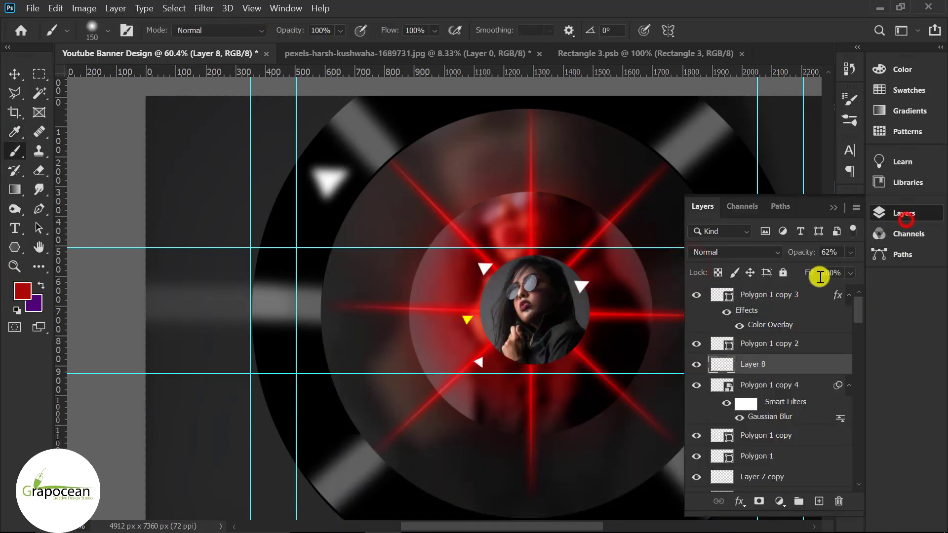
left_click(818, 501)
left_click(828, 206)
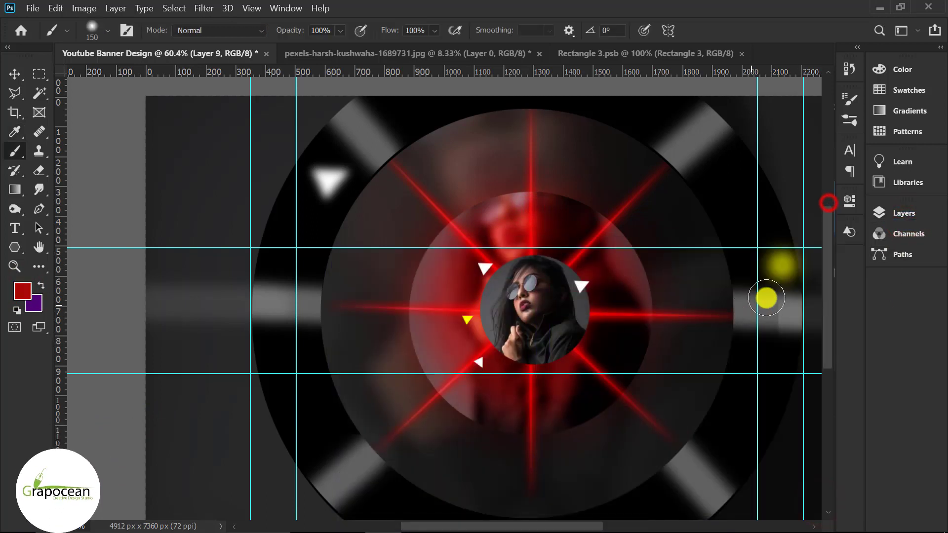
left_click(759, 291)
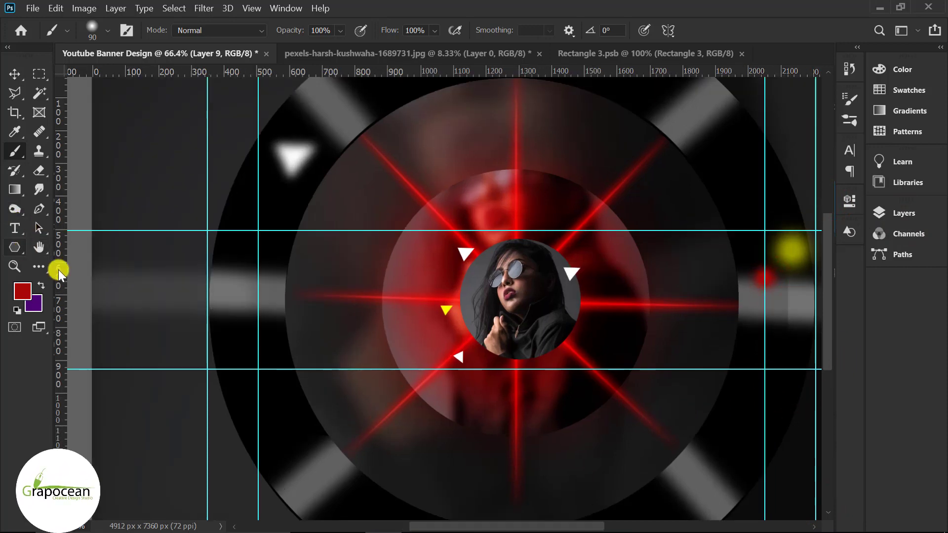
- Add the text BEST SINGER in white 13 pt Myriad Pro over the black ring, just above the left-hand white band
scroll(425, 378, "down", 2)
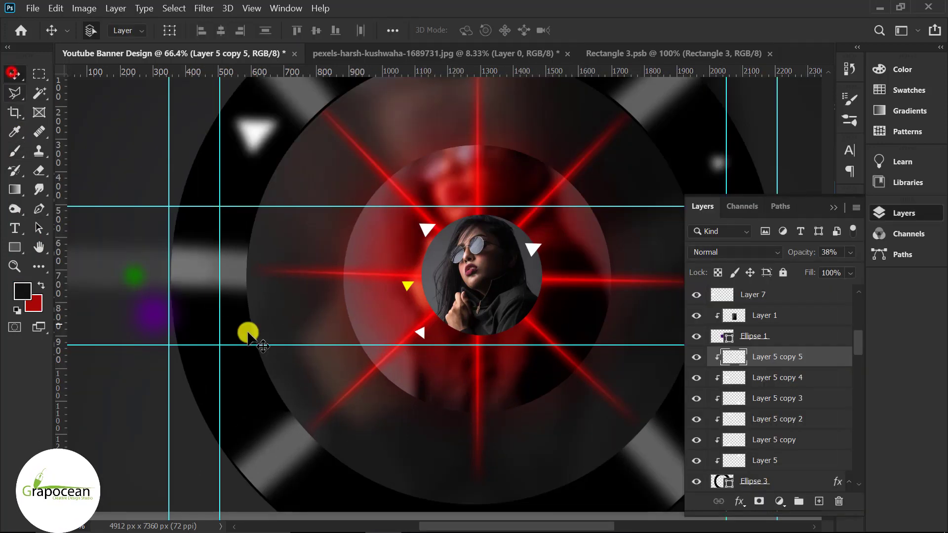
scroll(248, 335, "up", 2)
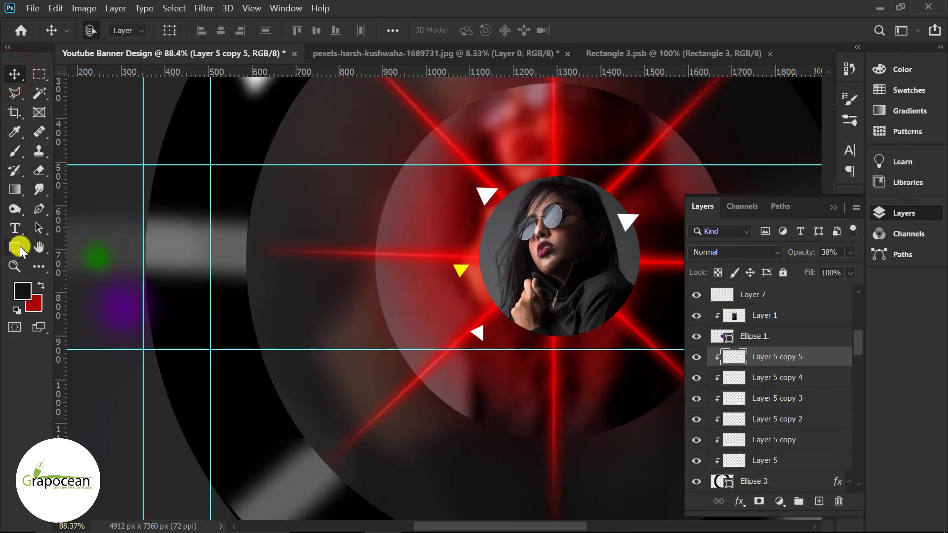
left_click(253, 217)
key("BackSpace")
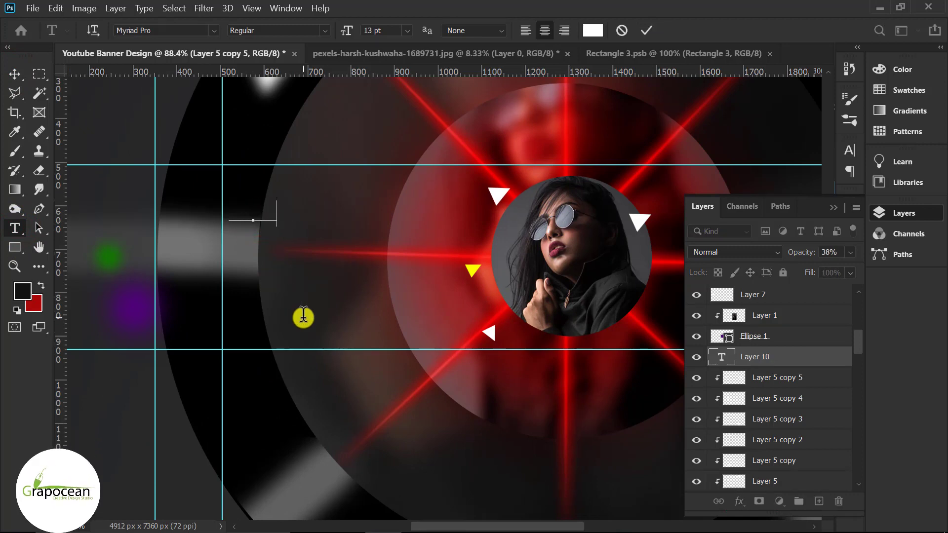
type("BEST")
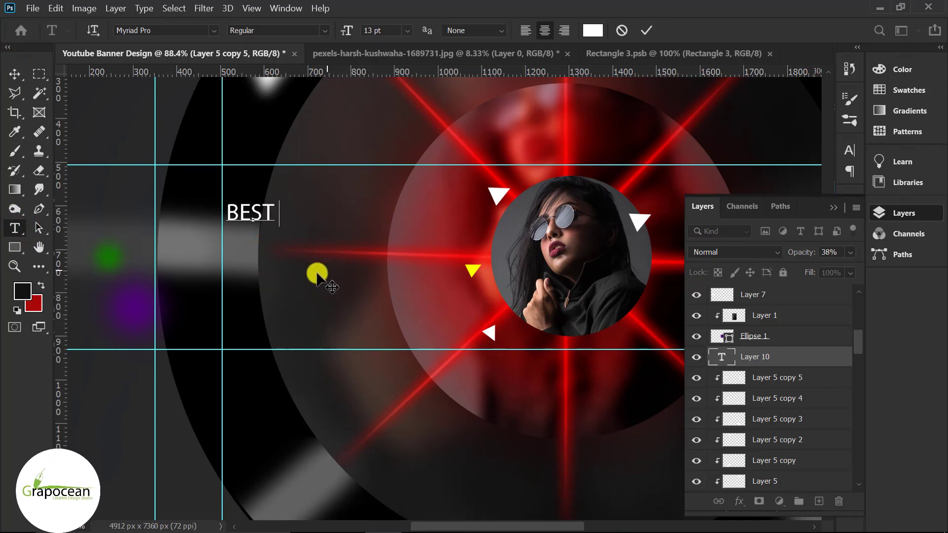
type(" SINGER")
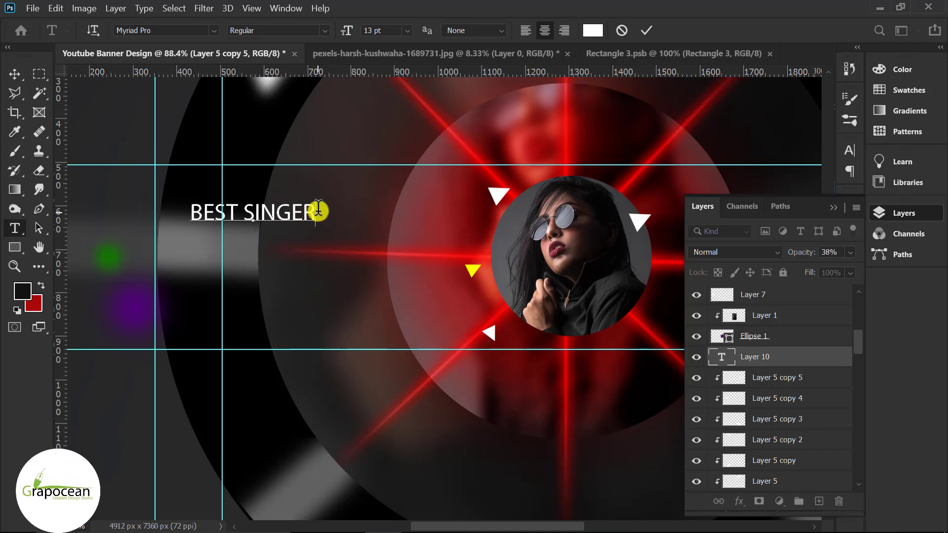
- Set the word BEST in the BEST SINGER text to Bold and finish editing the text
left_click_drag(318, 212, 209, 212)
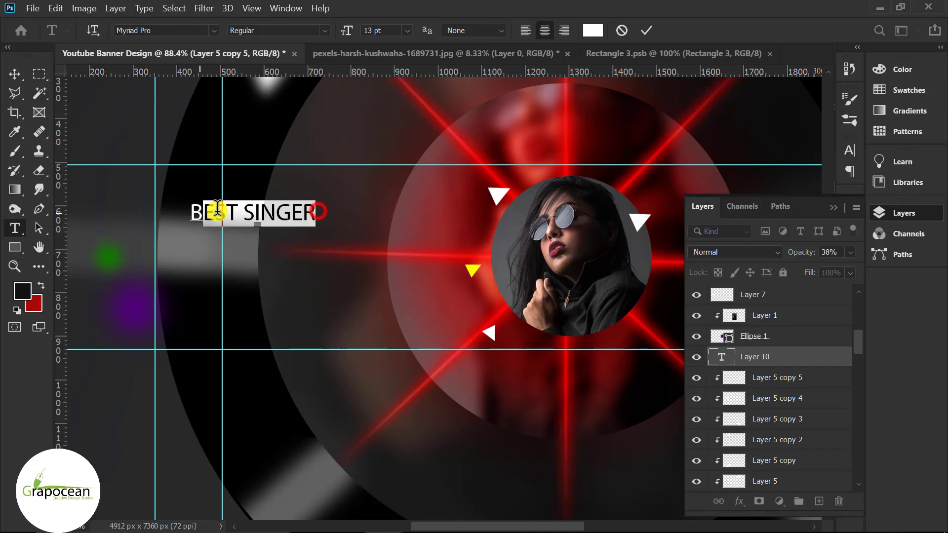
left_click(311, 210)
left_click(317, 216)
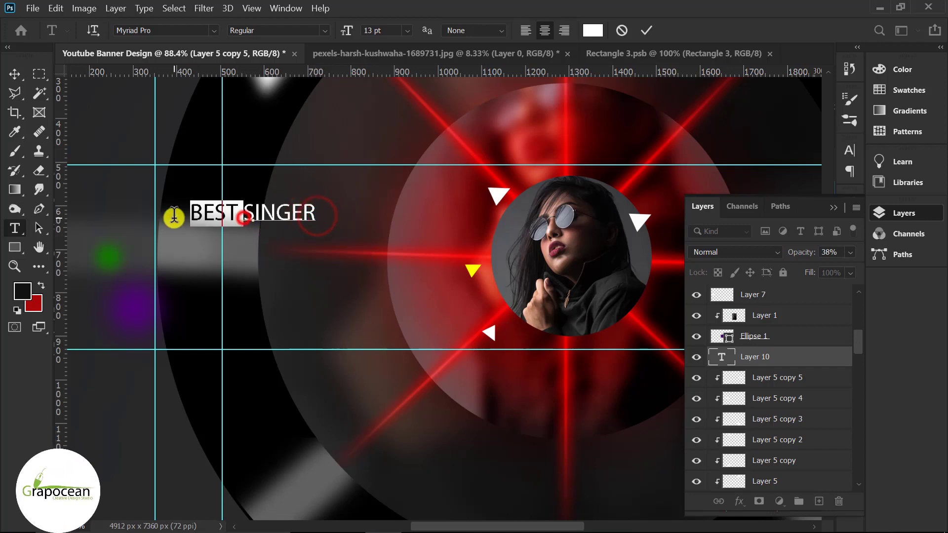
left_click(320, 32)
left_click(302, 70)
left_click(13, 74)
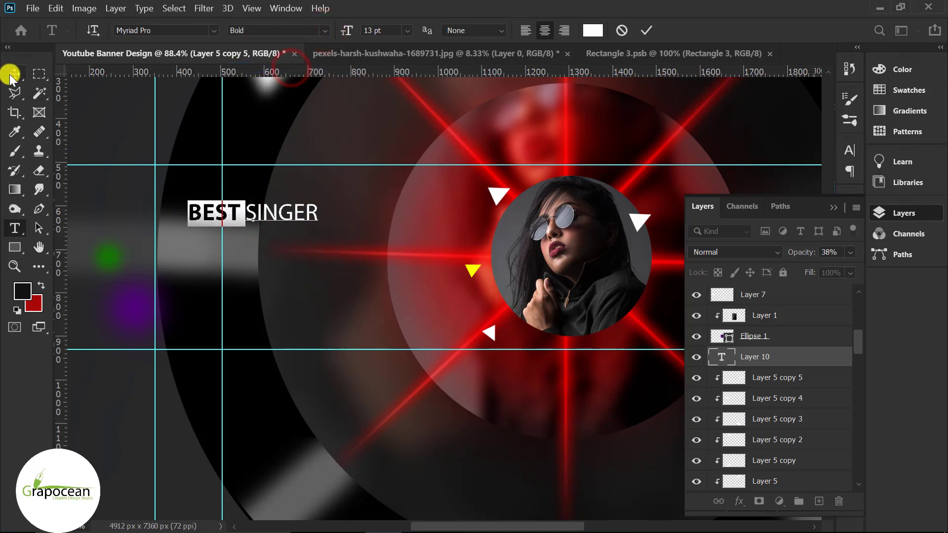
- Color the word SINGER in the BEST SINGER text red #ff0000 and finish editing the text
left_click(15, 228)
left_click(246, 210)
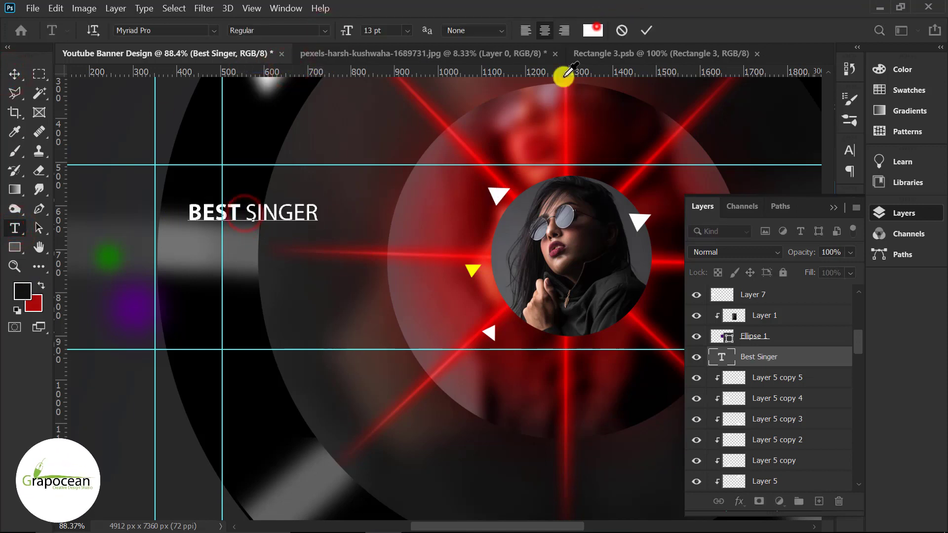
left_click(593, 30)
type("ff0000")
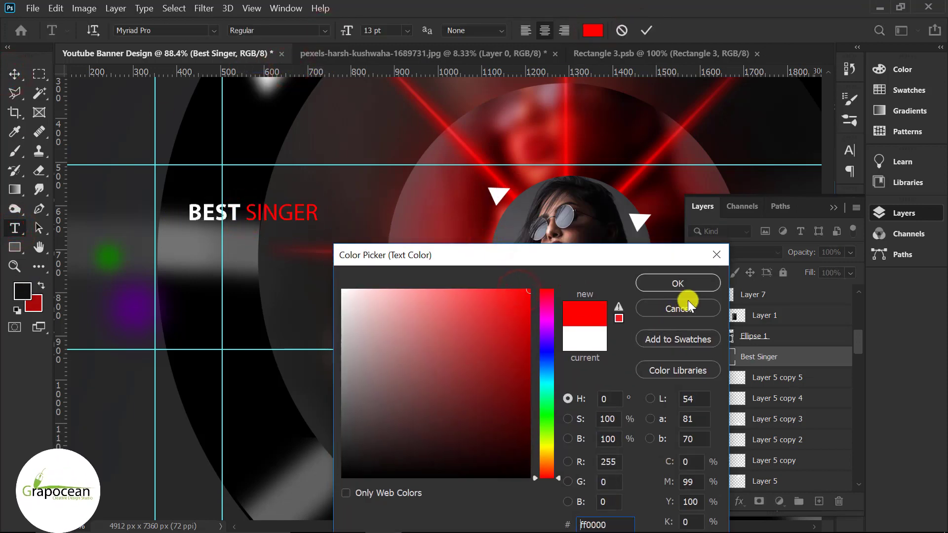
left_click(690, 272)
left_click(15, 74)
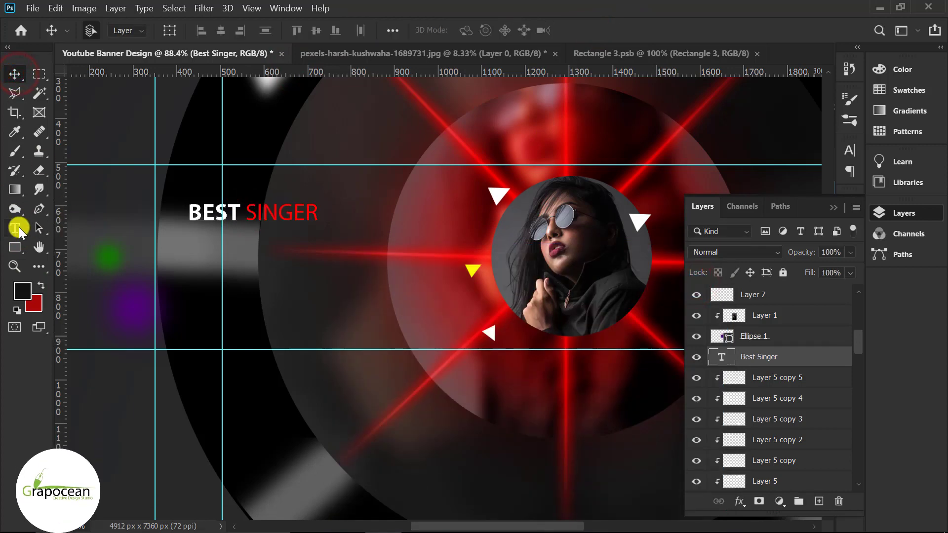
- Add the text CHANNEL in 13 pt Myriad Pro Regular on a new text layer just below BEST SINGER
left_click(18, 229)
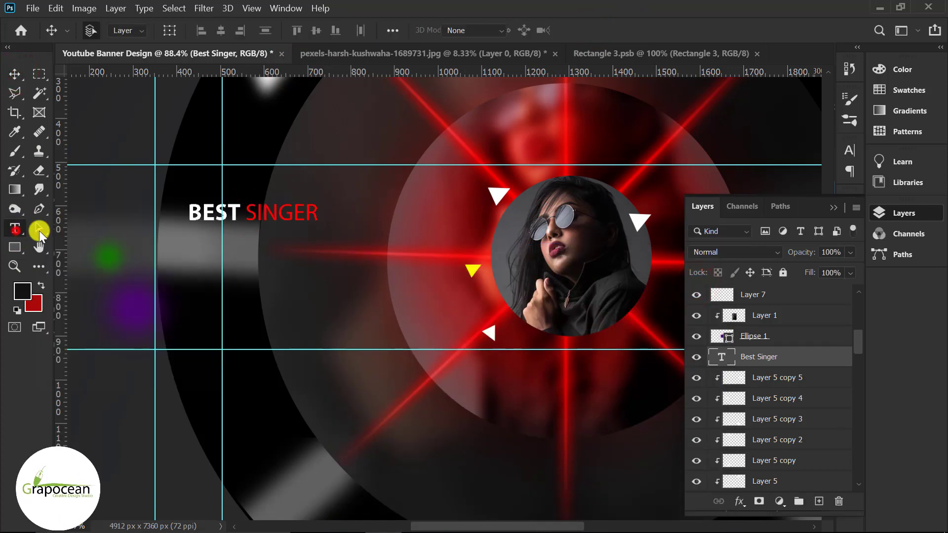
left_click(247, 253)
type("CHA")
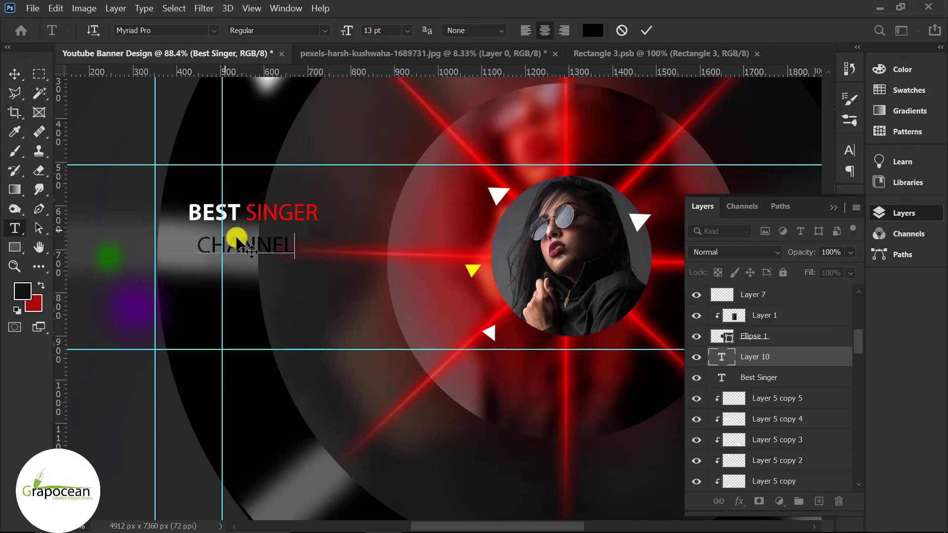
type("NNEL")
- Color the whole CHANNEL text yellow #ffde00 and finish editing it
key("ctrl+a")
left_click(592, 30)
left_click(504, 180)
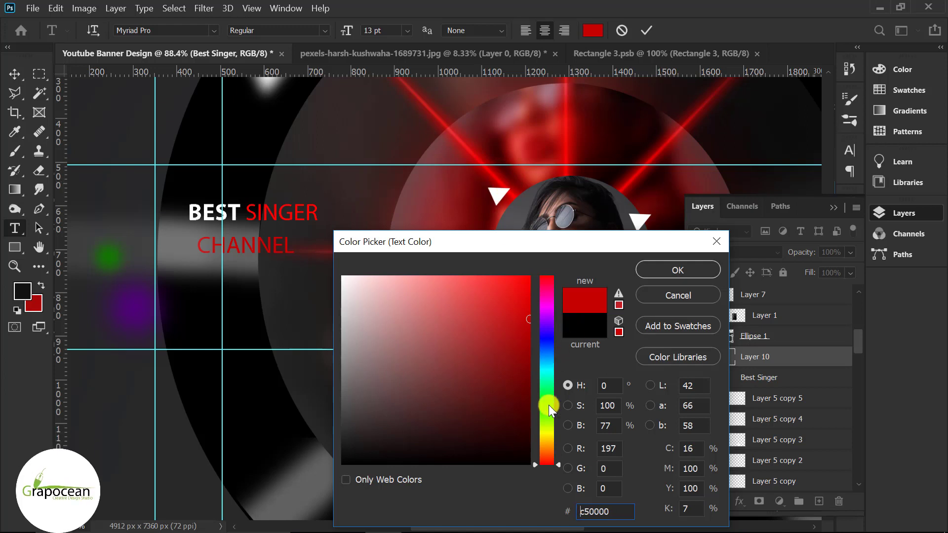
left_click_drag(549, 405, 548, 437)
left_click_drag(513, 293, 629, 243)
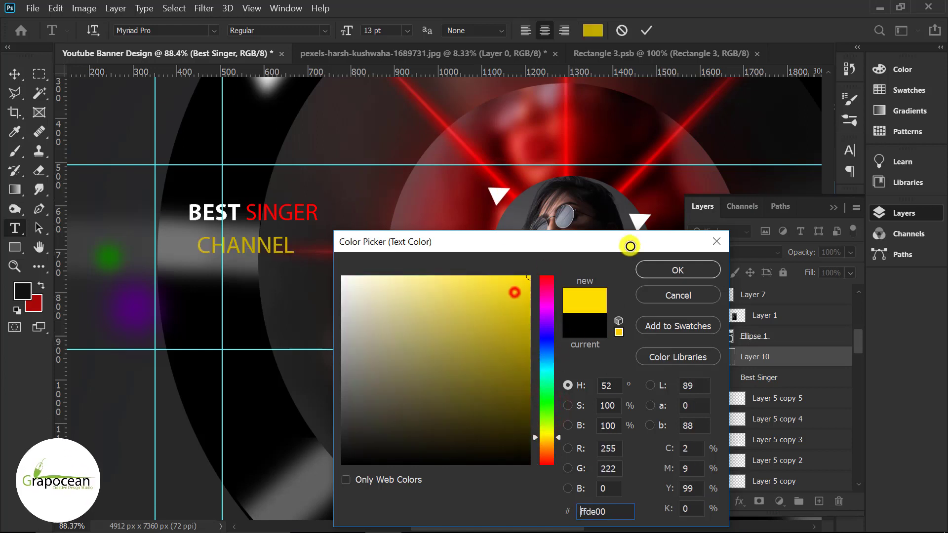
left_click(692, 275)
left_click(14, 74)
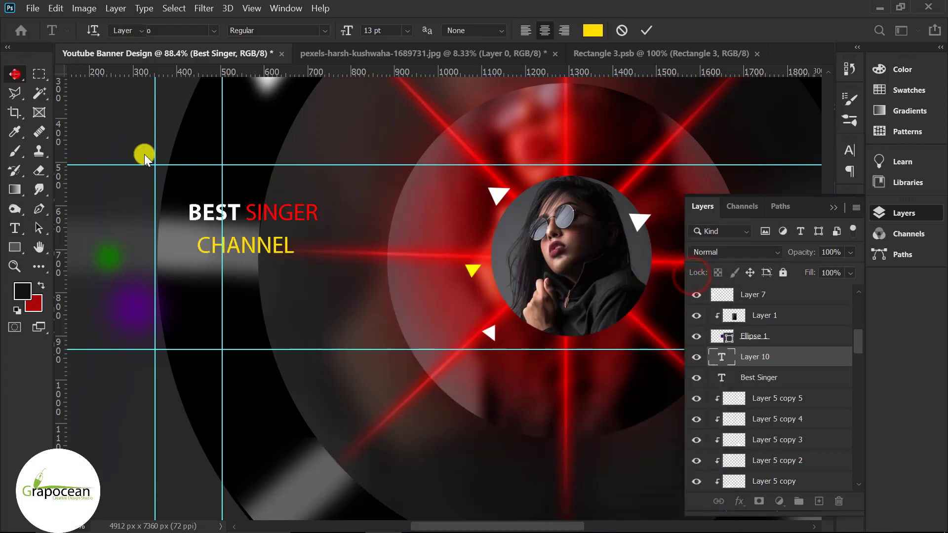
- Set the CHANNEL text to Bold
scroll(253, 244, "left", 2)
scroll(253, 244, "up", 2)
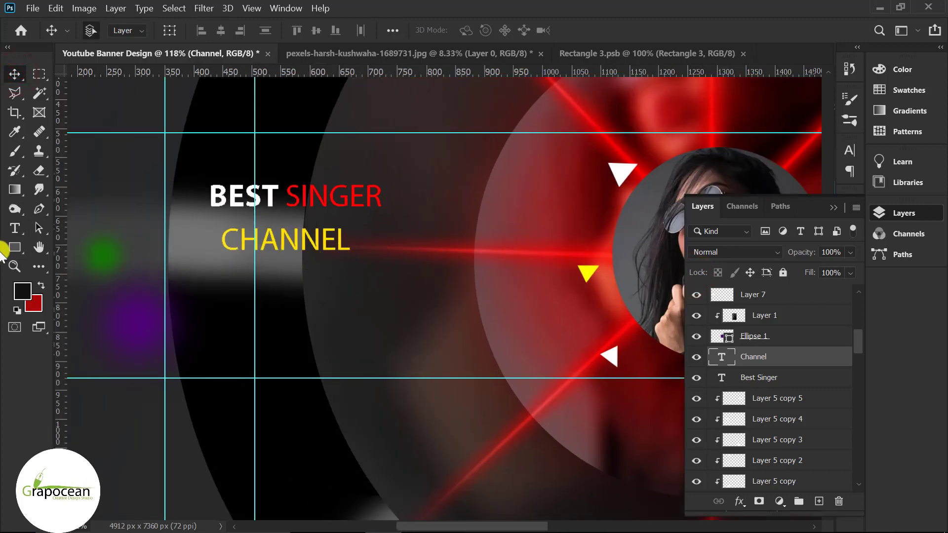
left_click(15, 222)
left_click_drag(346, 239, 171, 201)
left_click(324, 30)
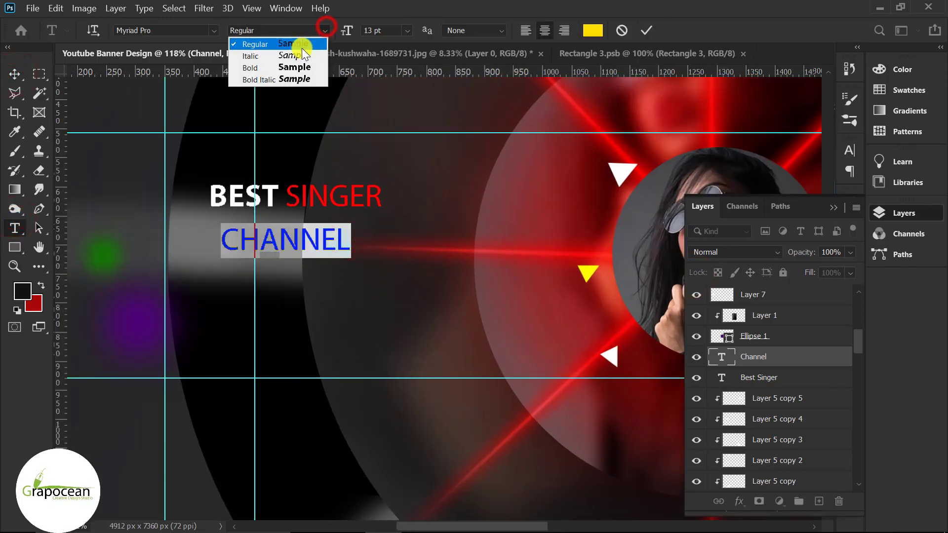
left_click(290, 67)
left_click(14, 74)
- Move CHANNEL down and to the right, and place BEST SINGER closely above it over the left-hand white band's inner end
scroll(301, 239, "up", 2)
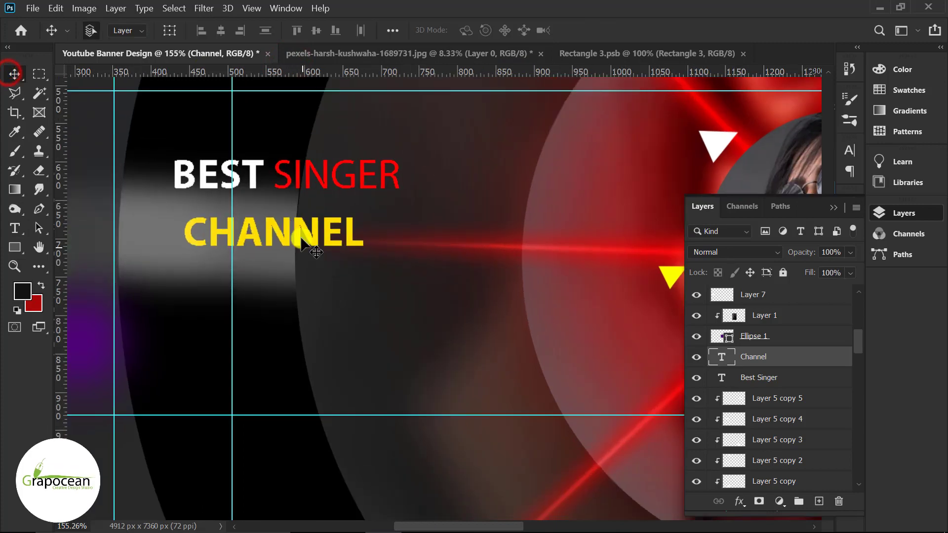
left_click_drag(301, 238, 378, 293)
left_click_drag(341, 180, 356, 253)
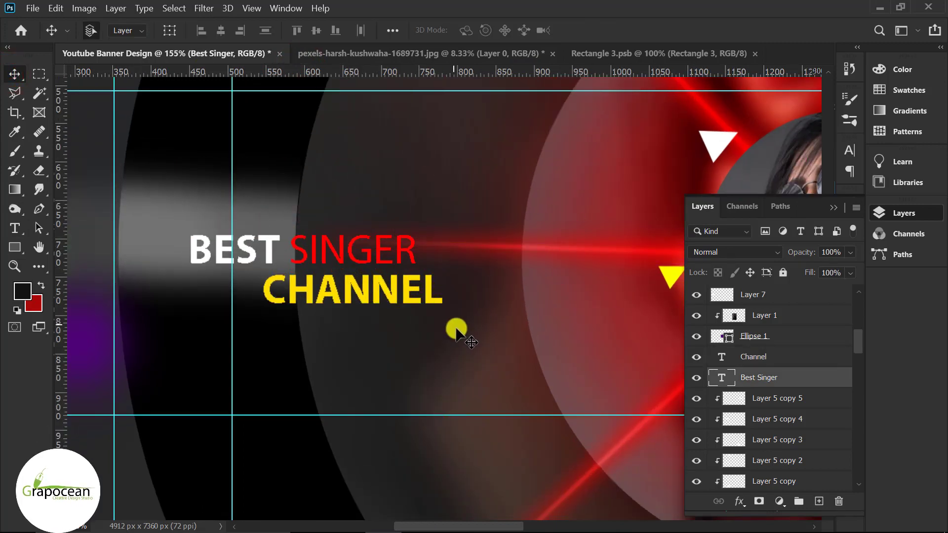
- Duplicate the BEST SINGER text layer straight across to the right-hand white band
scroll(455, 329, "down", 5)
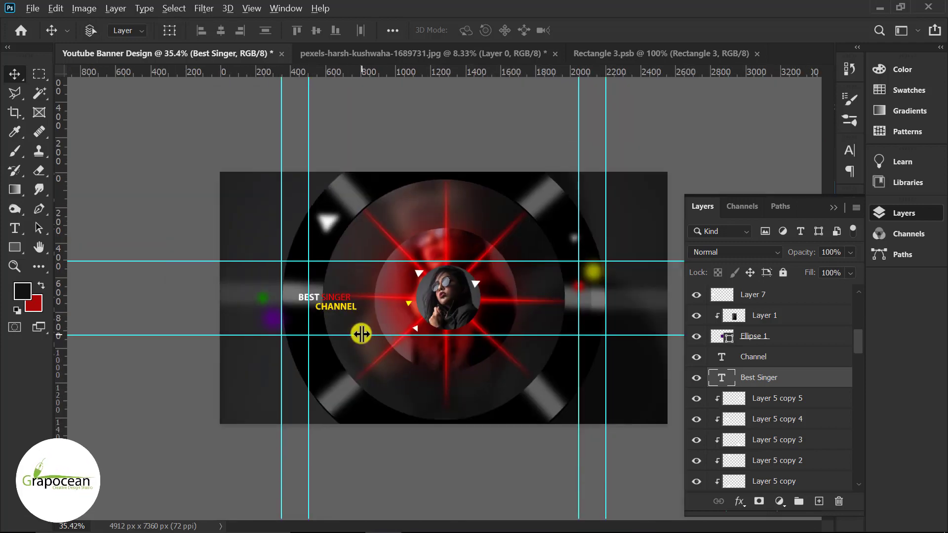
scroll(360, 328, "up", 2)
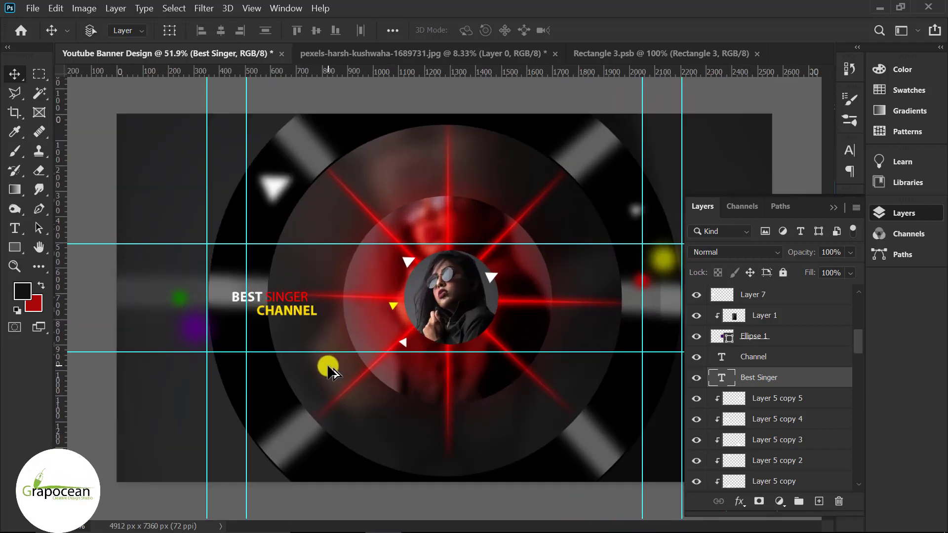
scroll(328, 368, "up", 2)
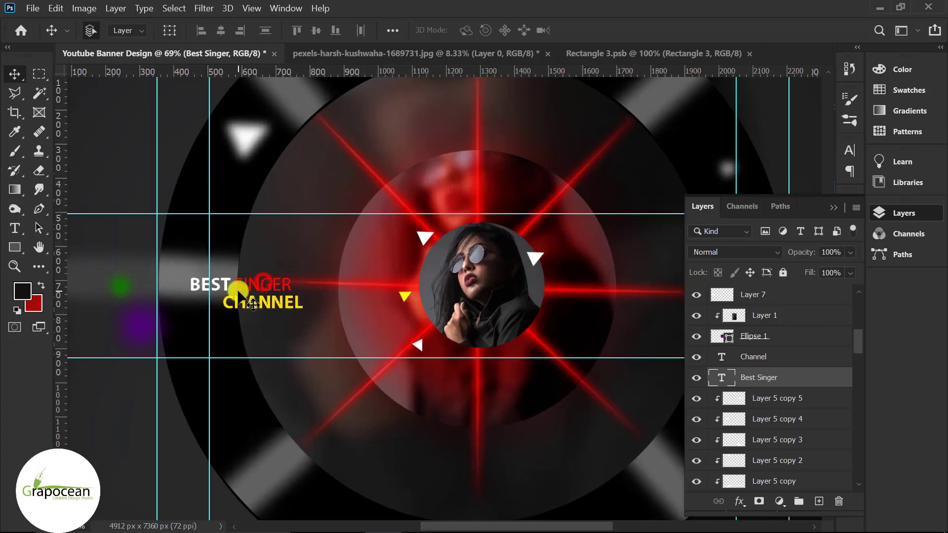
left_click_drag(340, 286, 686, 279)
scroll(560, 307, "down", 3)
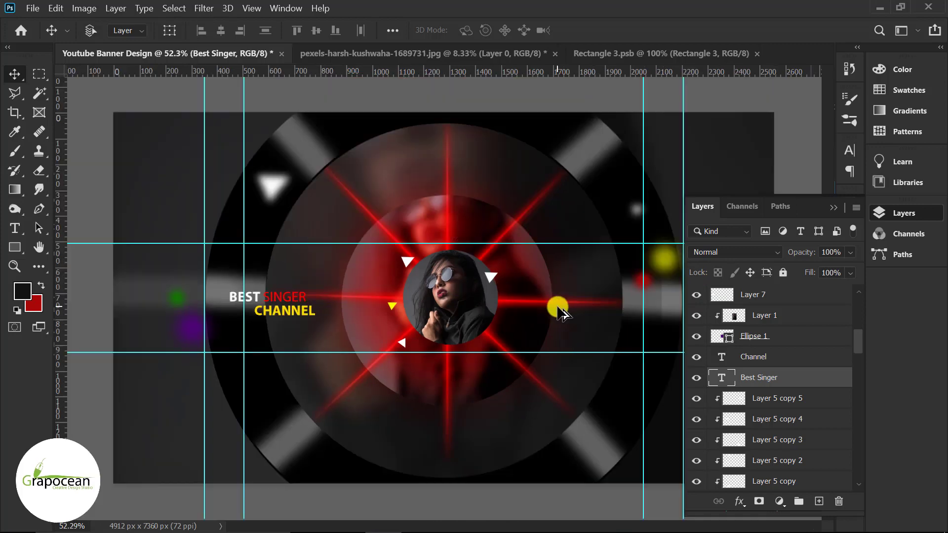
left_click_drag(313, 301, 696, 296)
- Replace the duplicated text with SUBSCRIBE OUR CHANNEL in white Bold and shift it left over the right-hand white band's inner end
left_click(15, 229)
scroll(459, 301, "up", 1)
type("SUB")
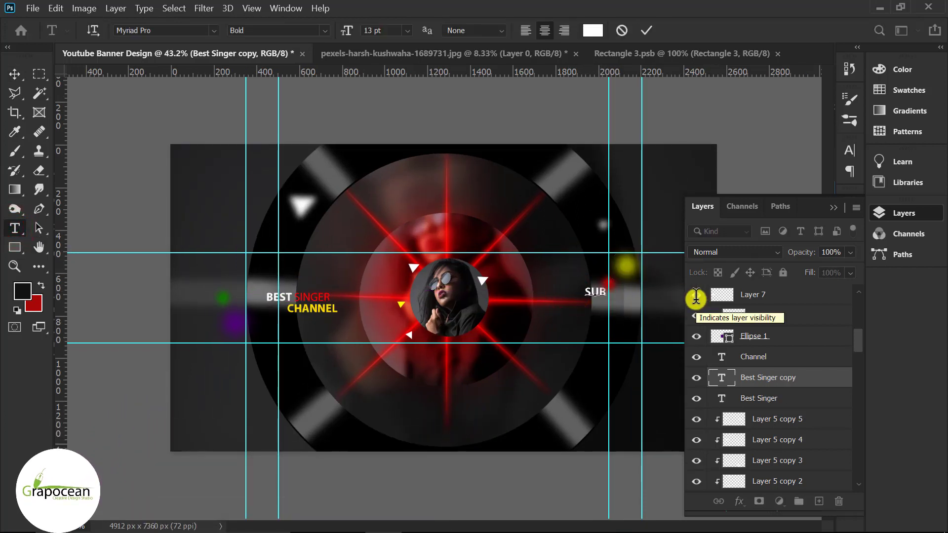
type("SCRIBE O")
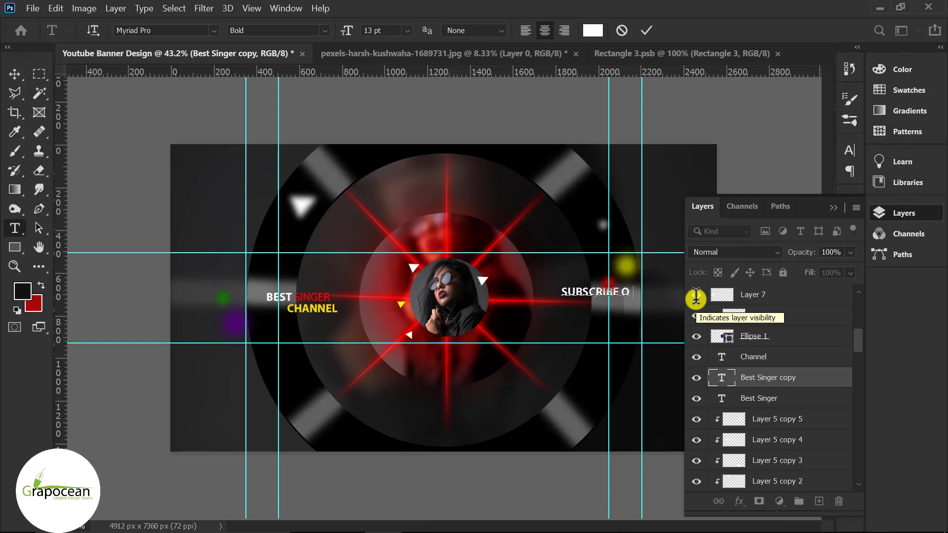
type("UR CHANNEL")
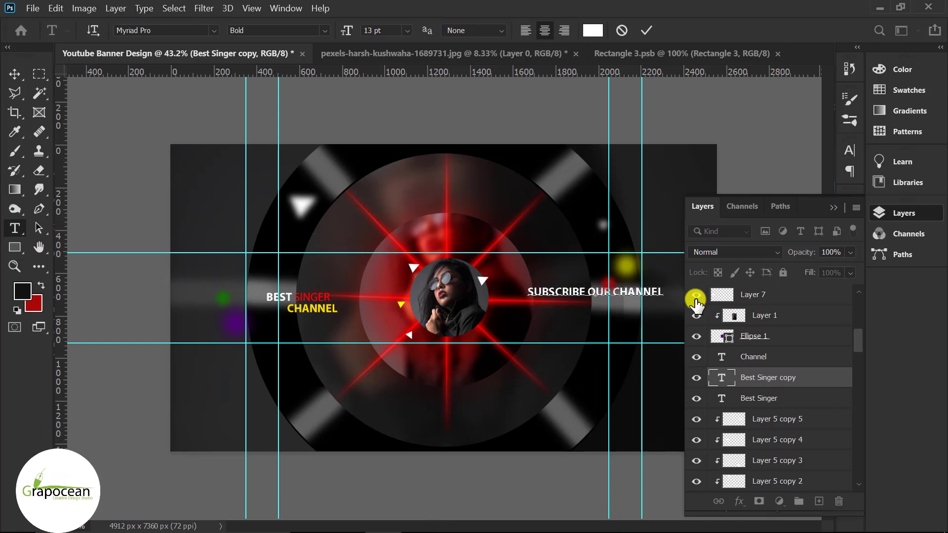
left_click(12, 74)
left_click_drag(665, 293, 588, 296)
scroll(459, 296, "down", 1)
- Add the text GET MORE NEW UPDATE in 13 pt Myriad Pro Regular below SUBSCRIBE OUR CHANNEL
left_click(14, 229)
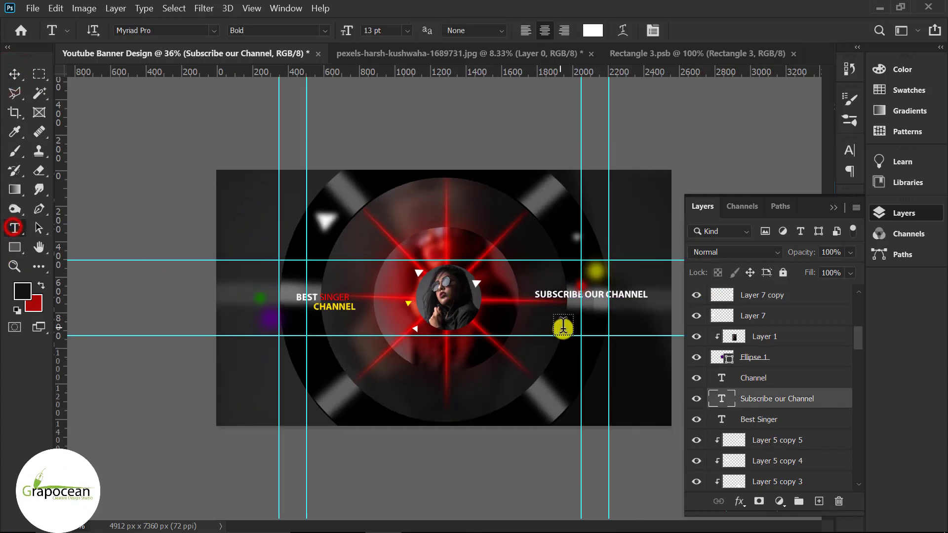
left_click(560, 327)
type("GET")
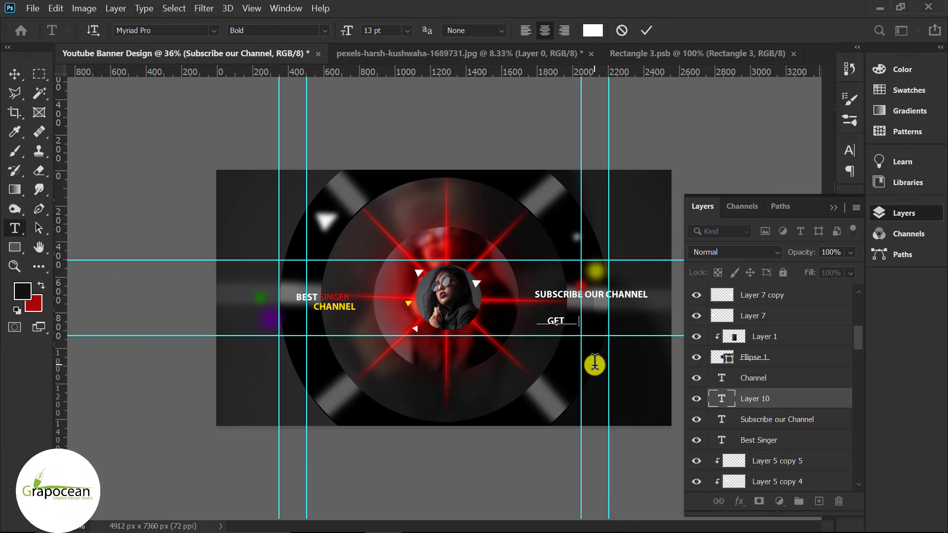
type(" MORE NEW UPDATE")
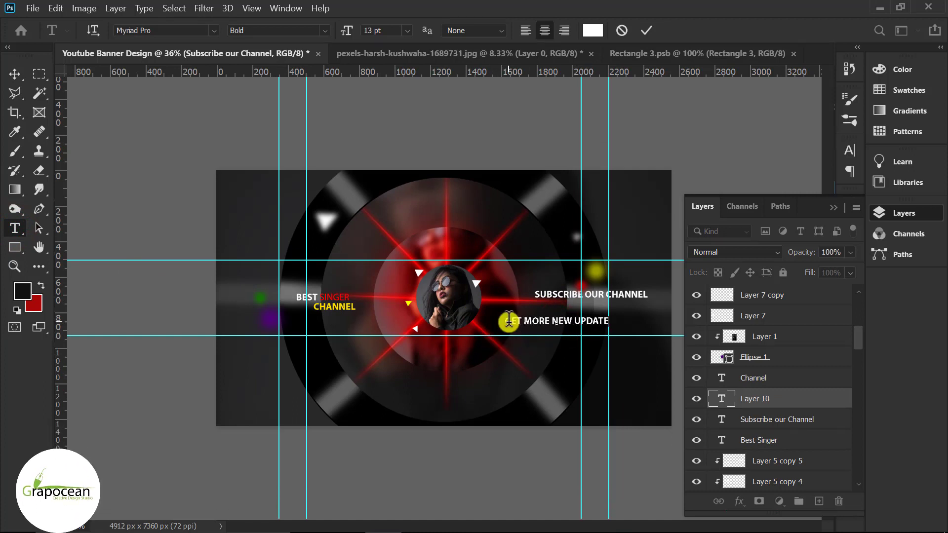
key("ctrl+a")
left_click(324, 31)
left_click(288, 45)
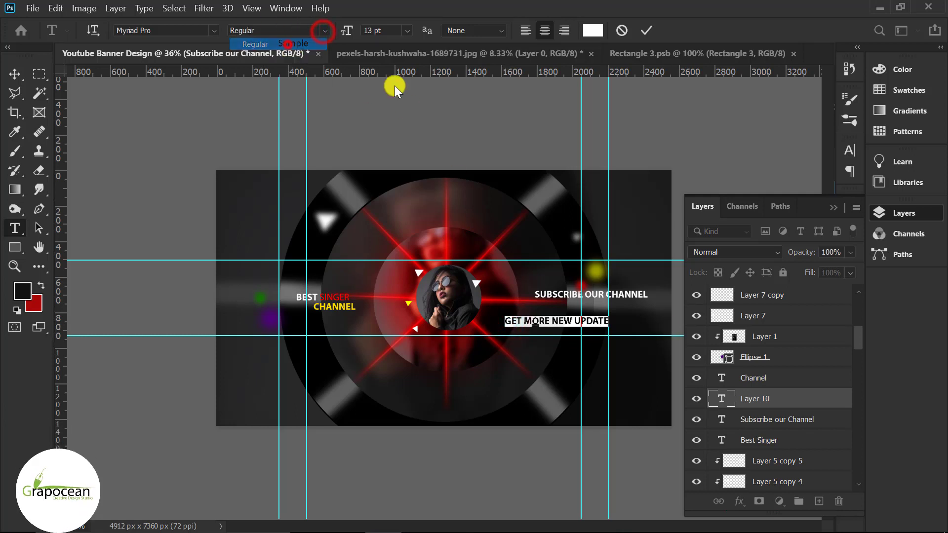
left_click(592, 31)
left_click(322, 307)
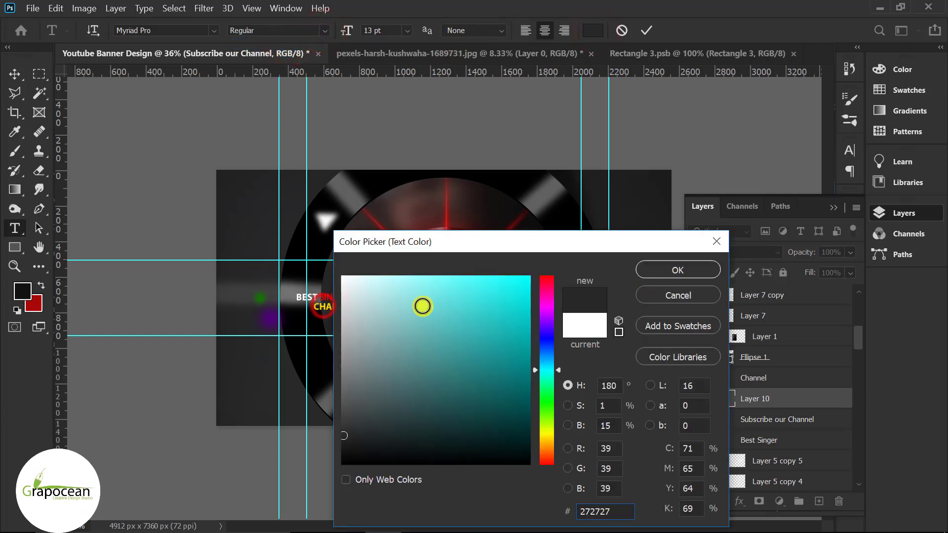
left_click(318, 302)
left_click(661, 295)
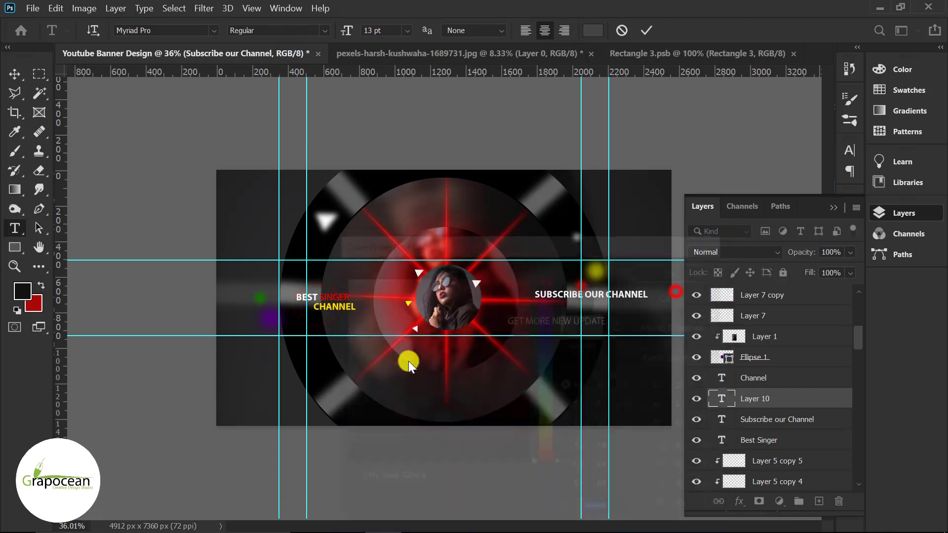
- Color the GET MORE NEW UPDATE text with the yellow sampled from the enlarged CHANNEL lettering and finish editing
left_click(340, 307, "ctrl")
left_click(294, 324, "ctrl")
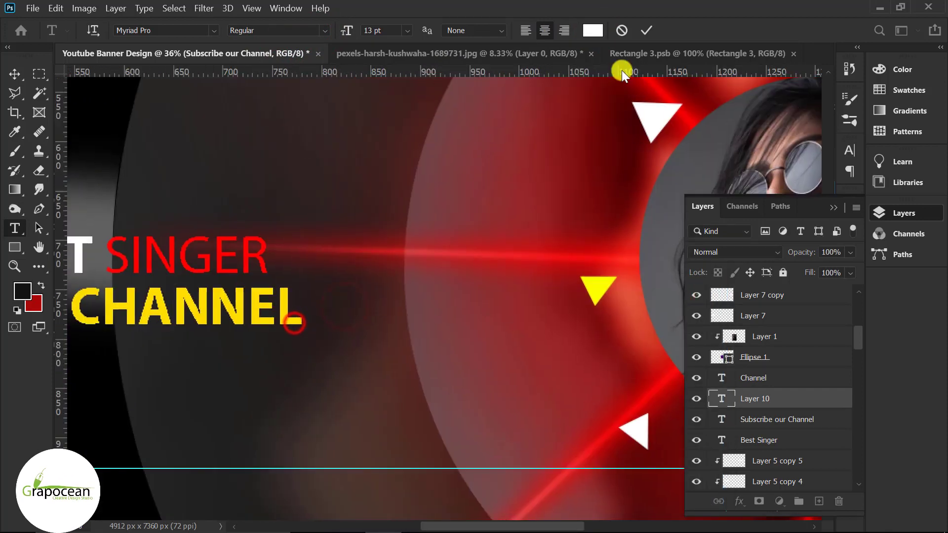
left_click(591, 31)
left_click(240, 307)
left_click(669, 273)
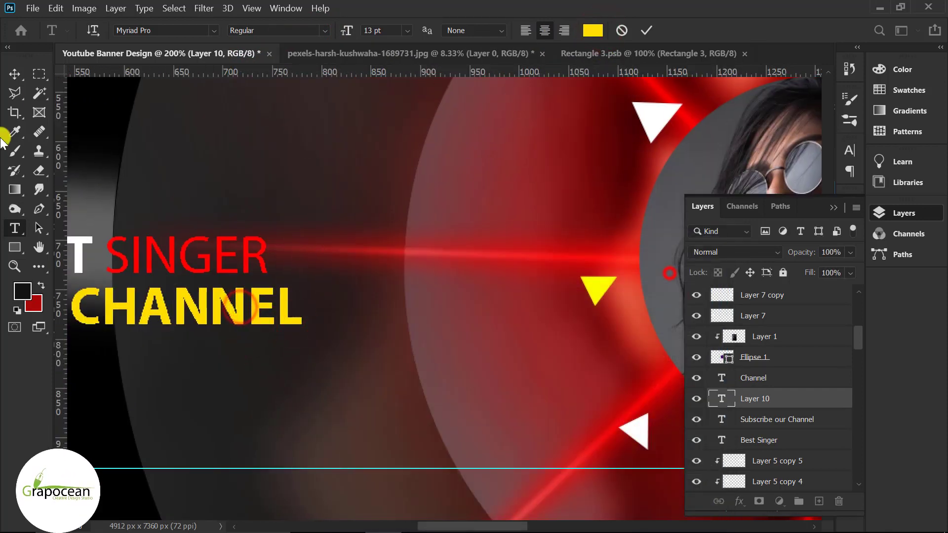
left_click(20, 78)
- Move GET MORE NEW UPDATE directly beneath SUBSCRIBE OUR CHANNEL, centered under it
scroll(291, 321, "down", 6)
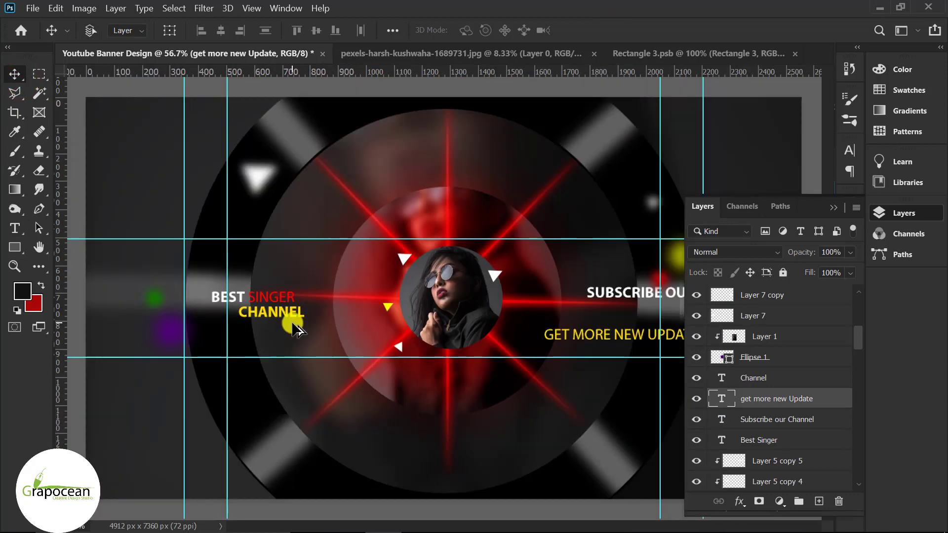
scroll(313, 345, "down", 1)
scroll(444, 297, "up", 2)
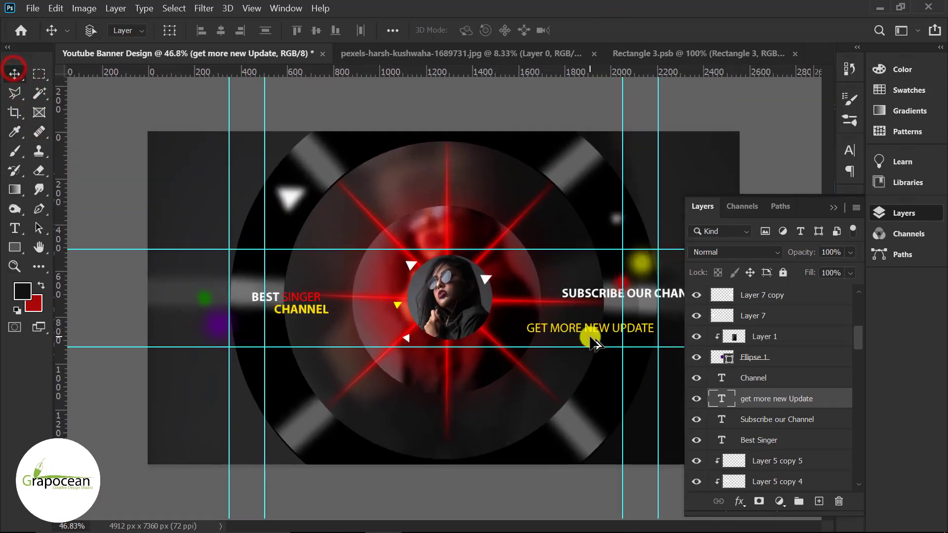
left_click_drag(612, 333, 588, 307)
scroll(415, 335, "down", 2)
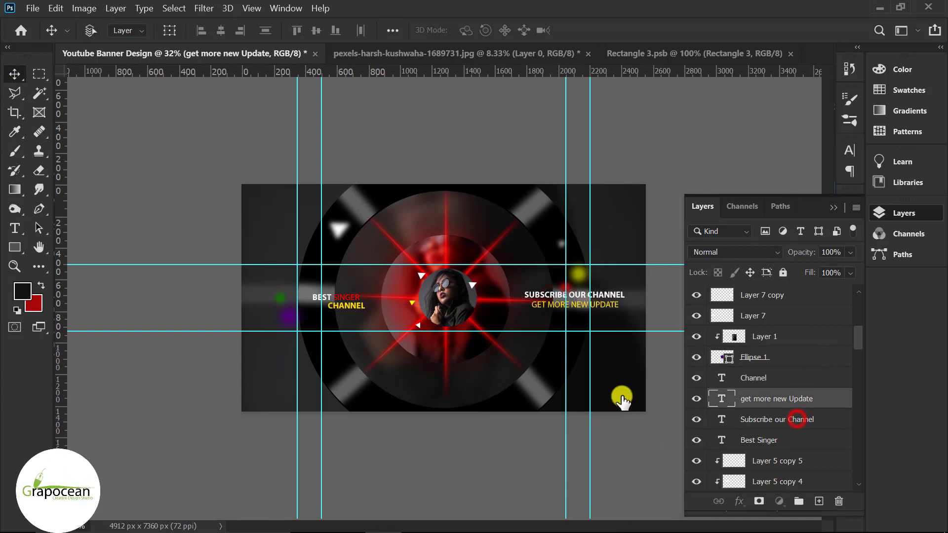
- Scale down SUBSCRIBE OUR CHANNEL and GET MORE NEW UPDATE together and place them just below the right-hand white band
left_click(797, 419, "ctrl")
key("ctrl+t")
left_click_drag(615, 311, 619, 329)
left_click(706, 30)
scroll(444, 297, "up", 1)
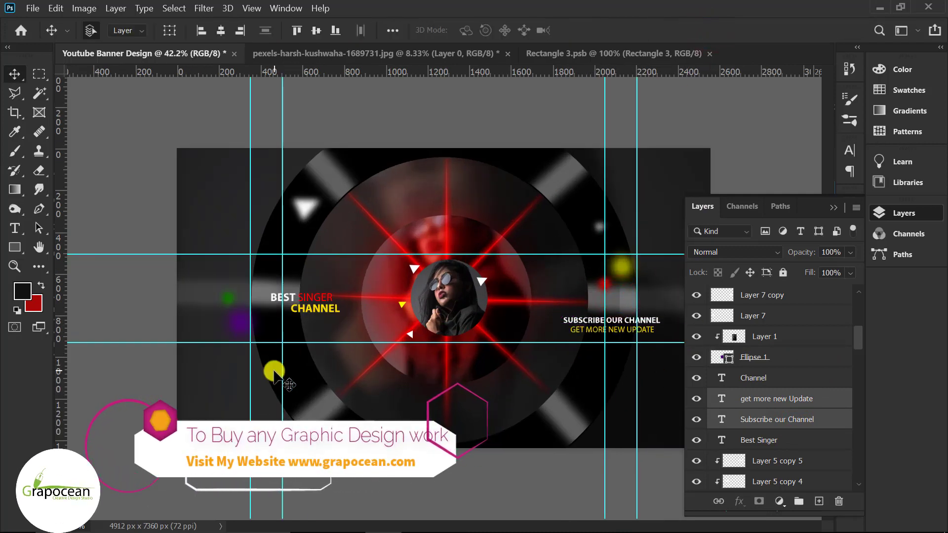
left_click(15, 228)
left_click(485, 278)
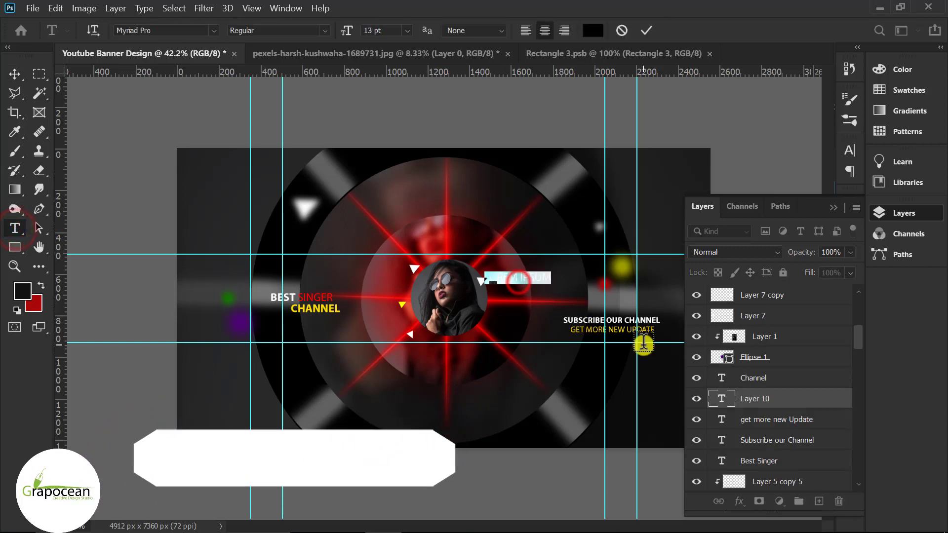
key("BackSpace")
type("WWW.GRAPOCEAN.COM")
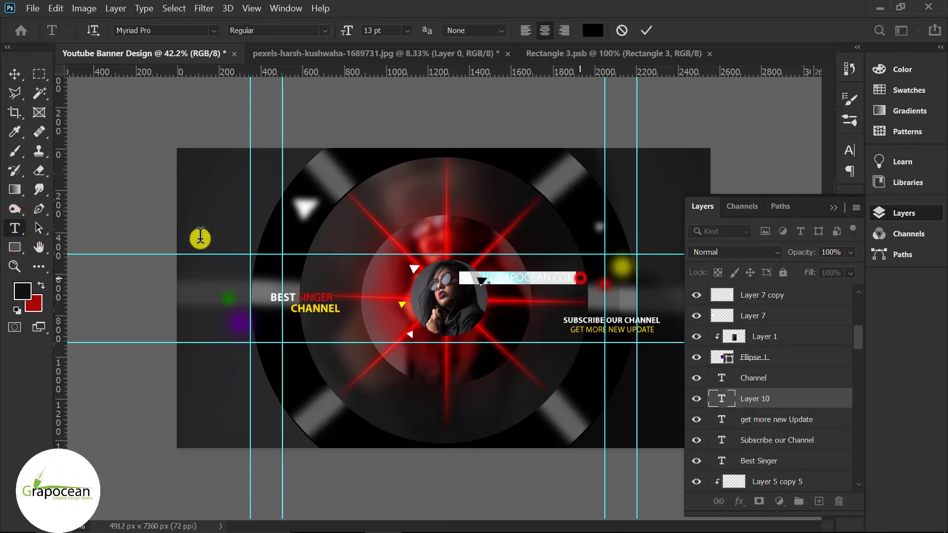
left_click(593, 31)
left_click_drag(462, 241, 436, 344)
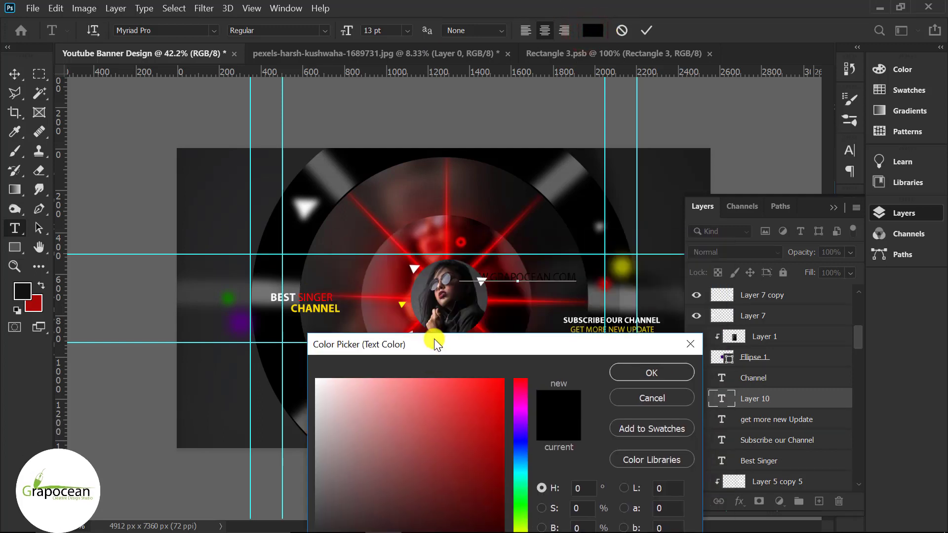
left_click(405, 296)
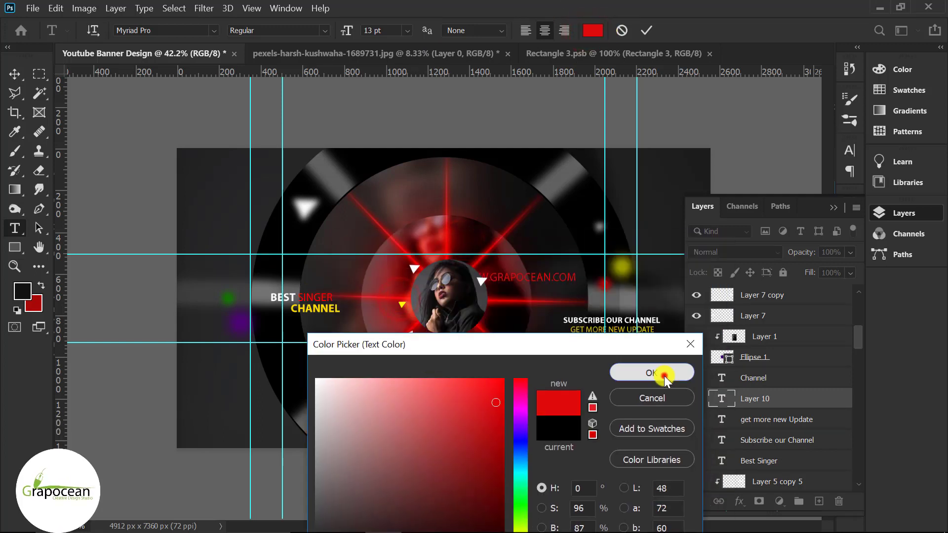
left_click(661, 373)
left_click_drag(349, 32, 340, 32)
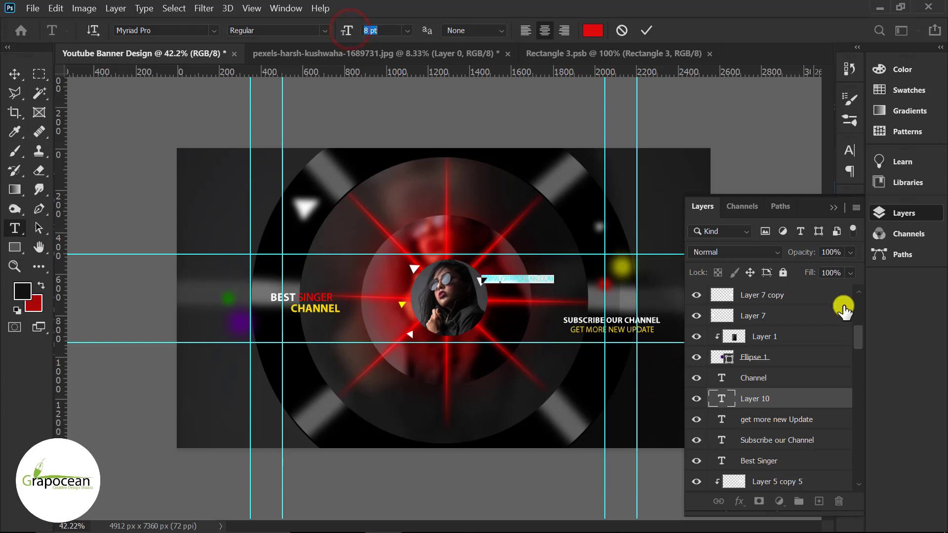
- Turn off All Caps for the website text and move it clear of the portrait, just below the upper horizontal guide
left_click(833, 207)
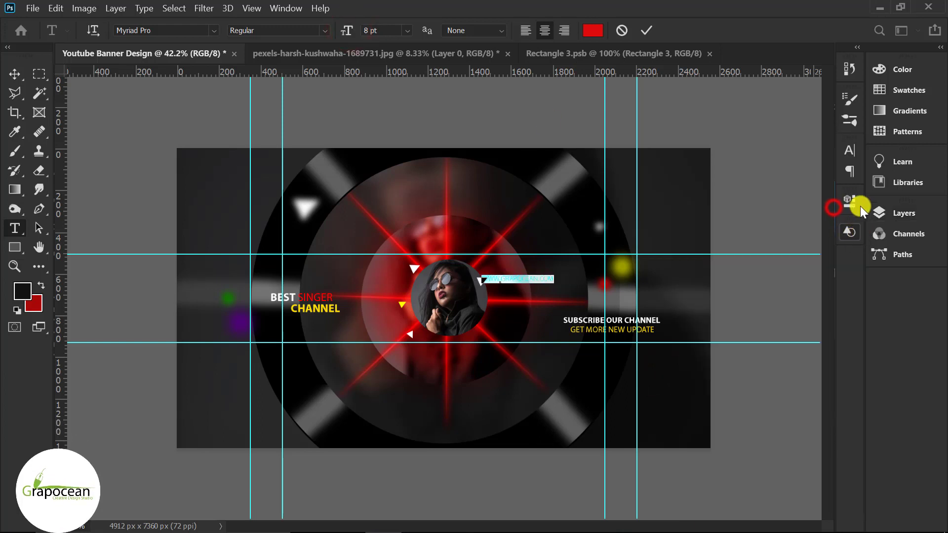
left_click(850, 150)
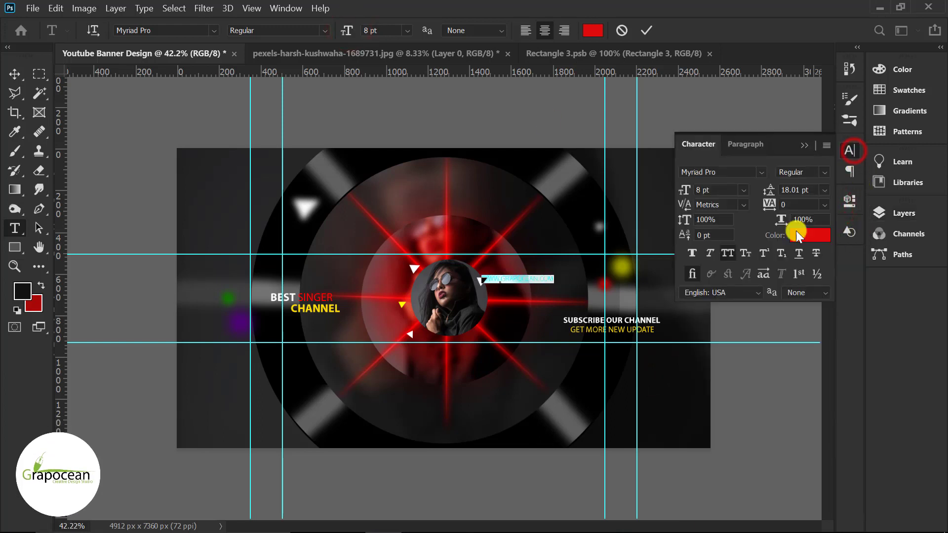
left_click(16, 76)
left_click_drag(529, 284, 562, 271)
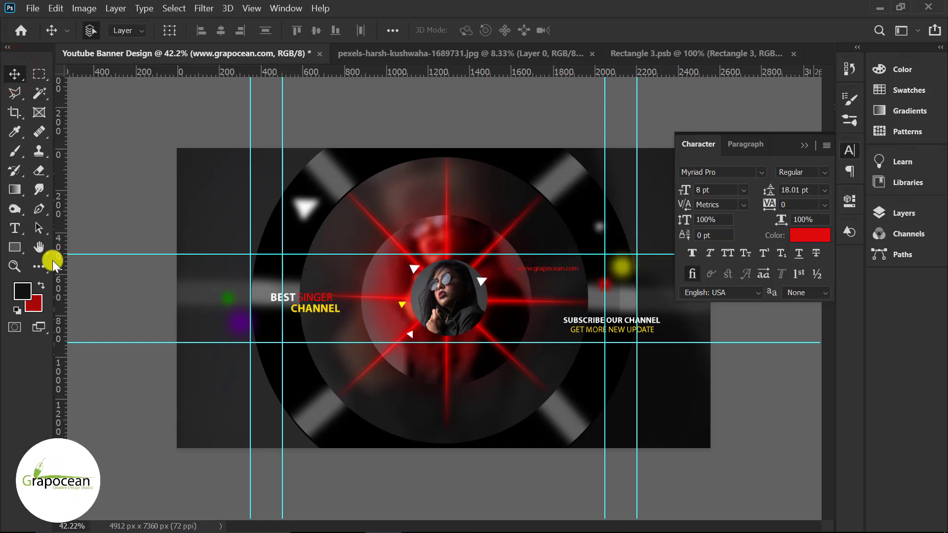
left_click(15, 228)
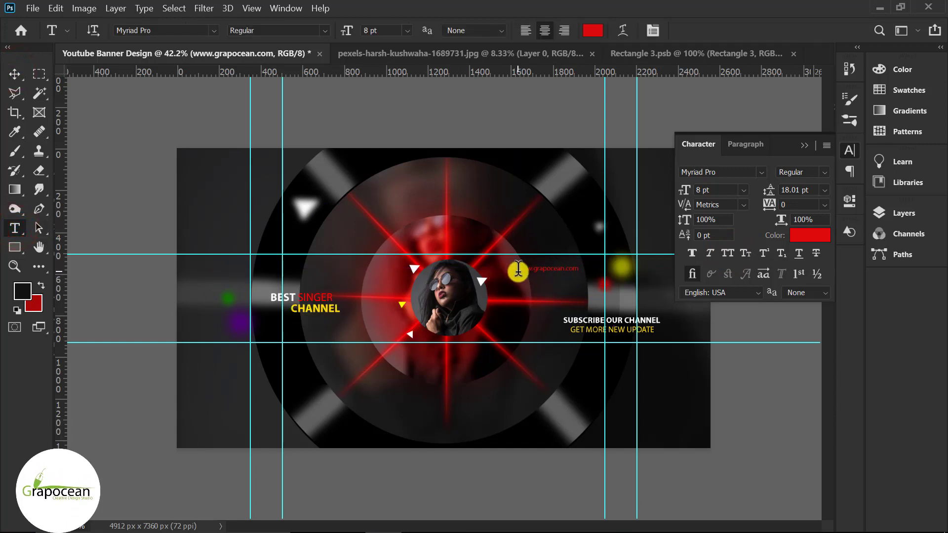
left_click_drag(518, 269, 582, 270)
left_click(376, 30)
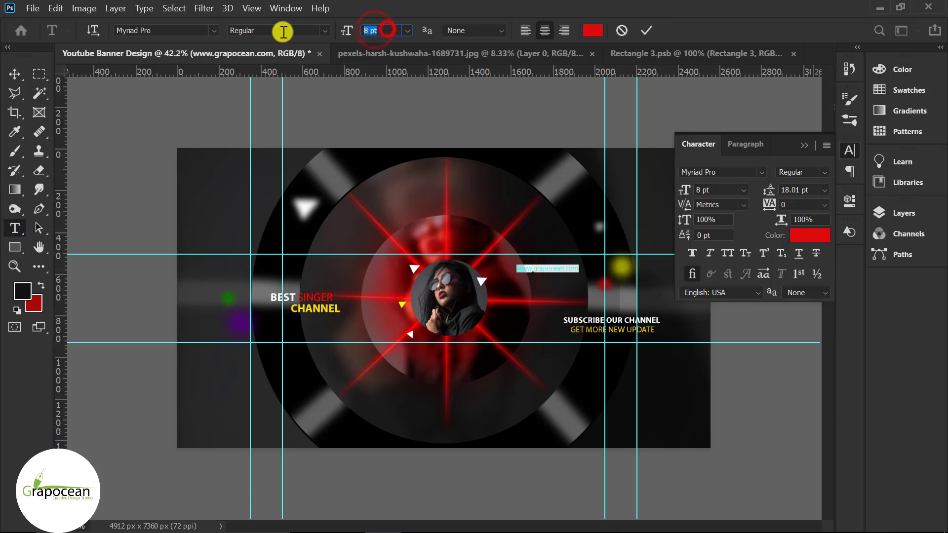
key("Return")
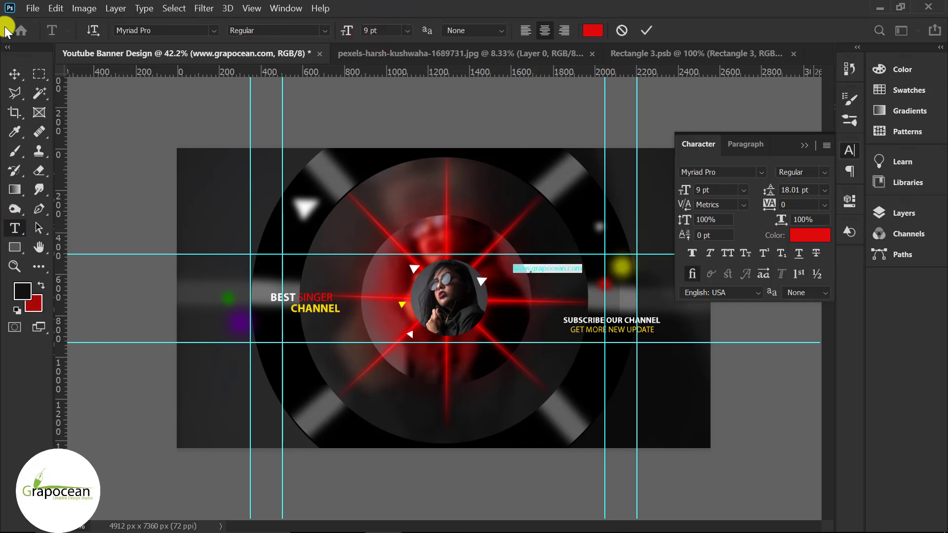